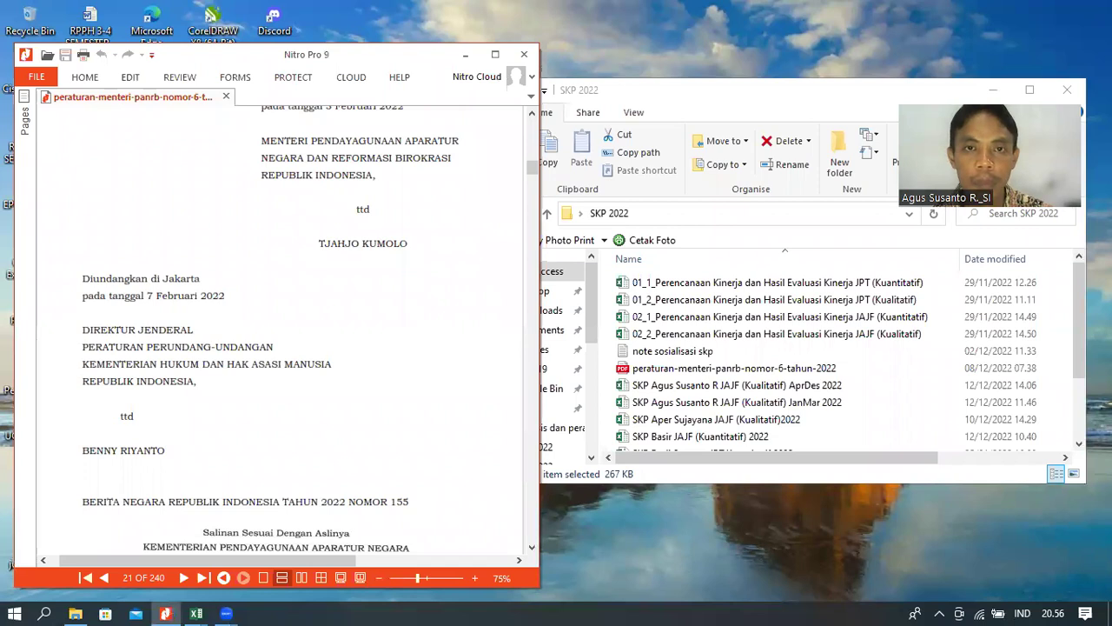
- Open the workbook 02_1_Perencanaan Kinerja dan Hasil Evaluasi Kinerja JAJF (Kuantitatif) from the SKP 2022 folder, putting the PDF window out of the way
left_click_drag(391, 56, 392, 167)
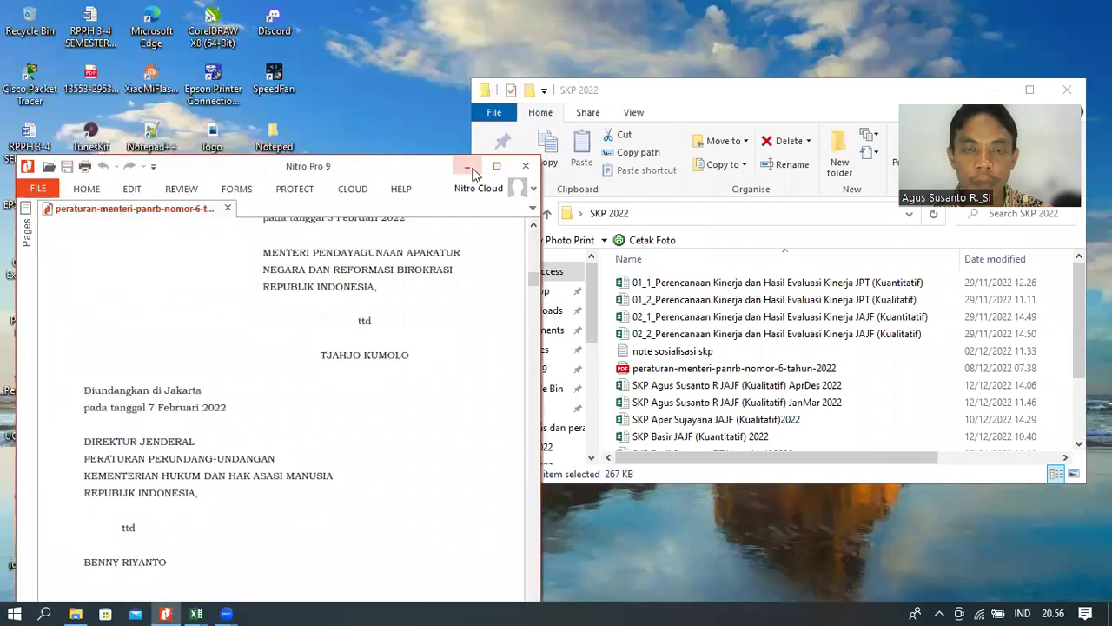
left_click(467, 166)
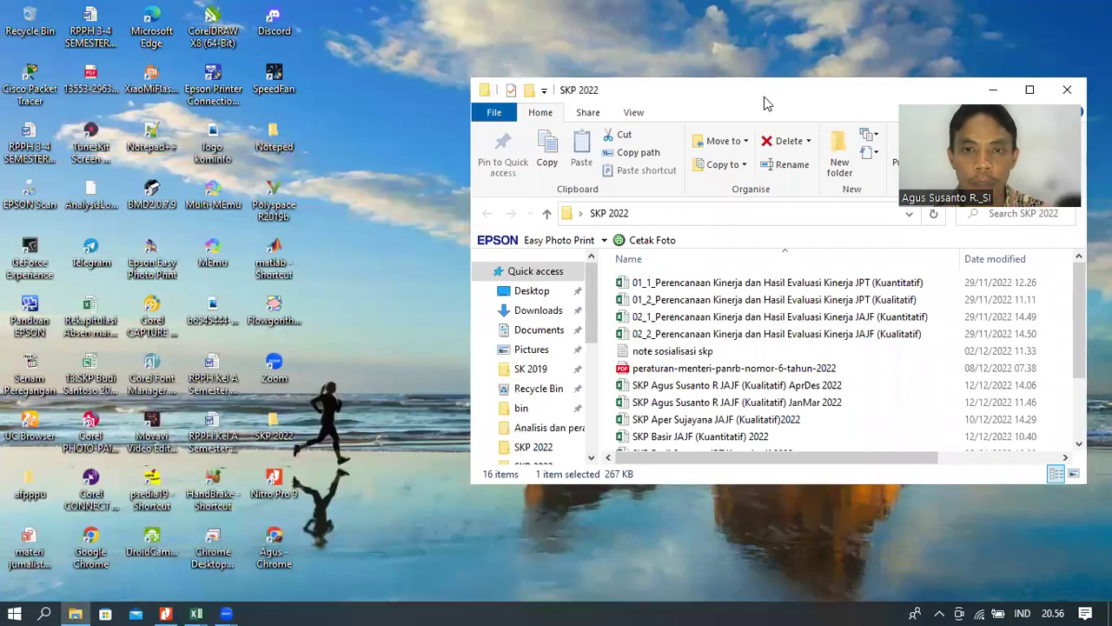
left_click_drag(765, 102, 476, 130)
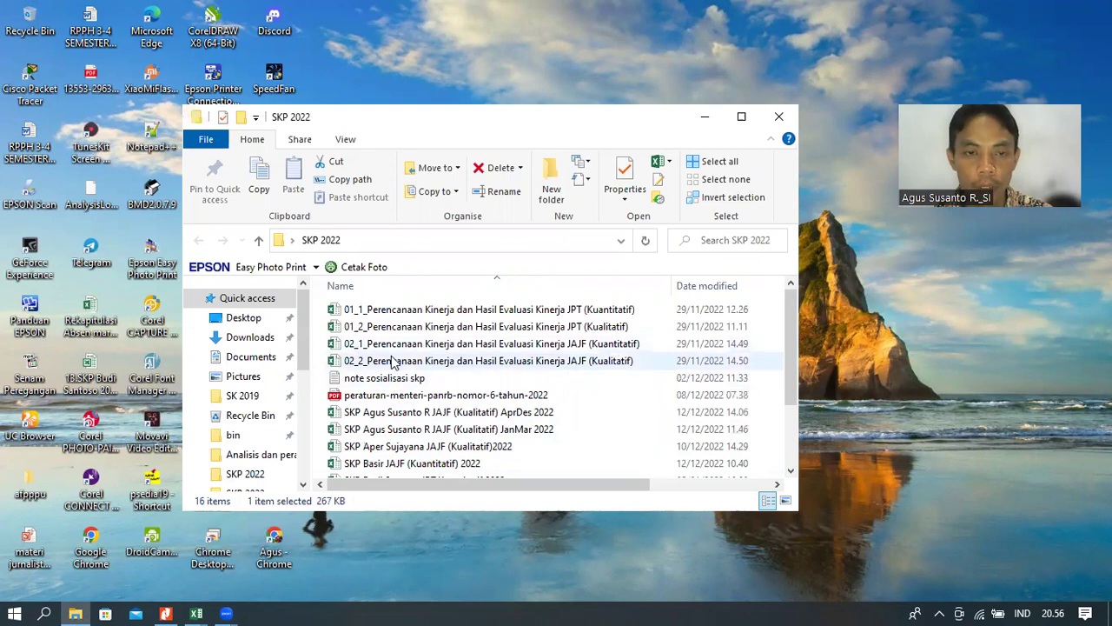
double_click(415, 345)
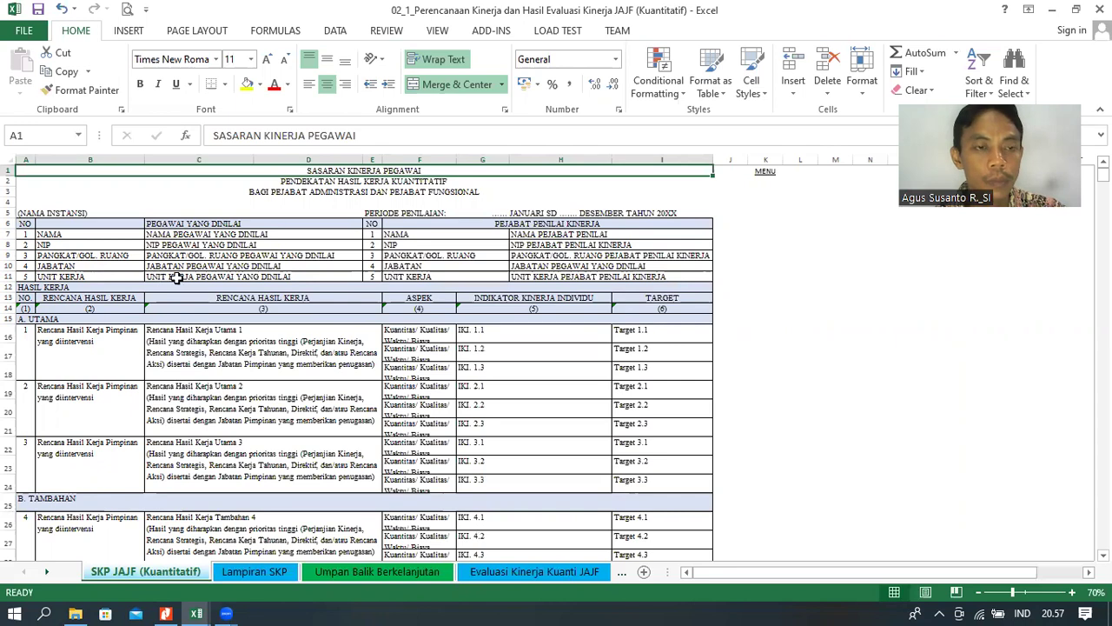
- Replace the agency name placeholder above the employee table with "Dinas Komunikasi dan Informatika"
left_click(73, 212)
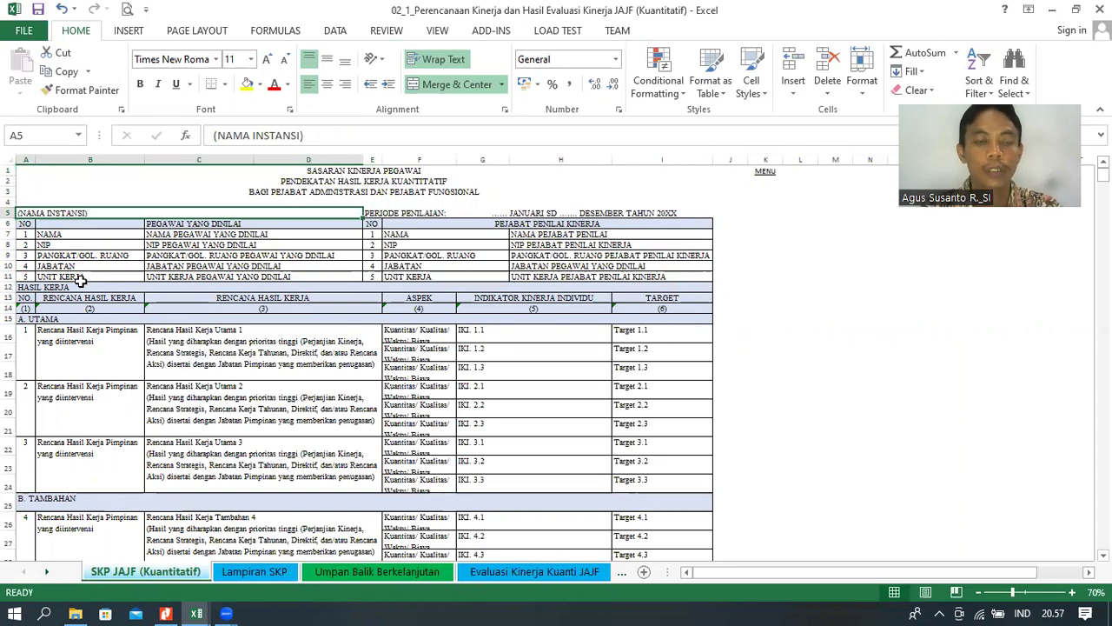
type("Dinas Komunikasi dan Inform")
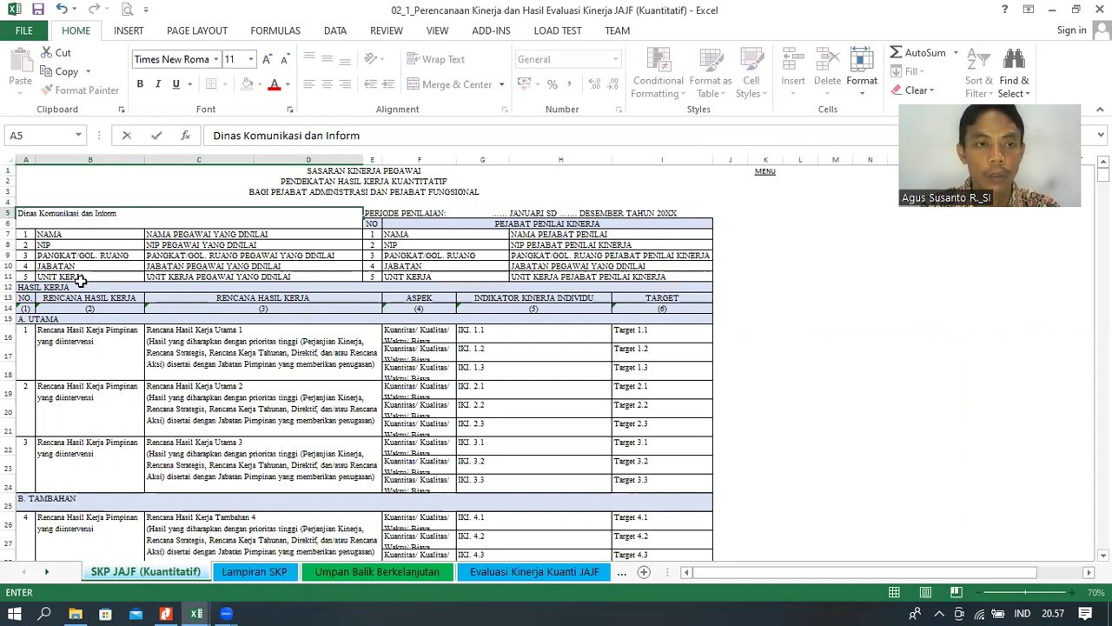
type("a")
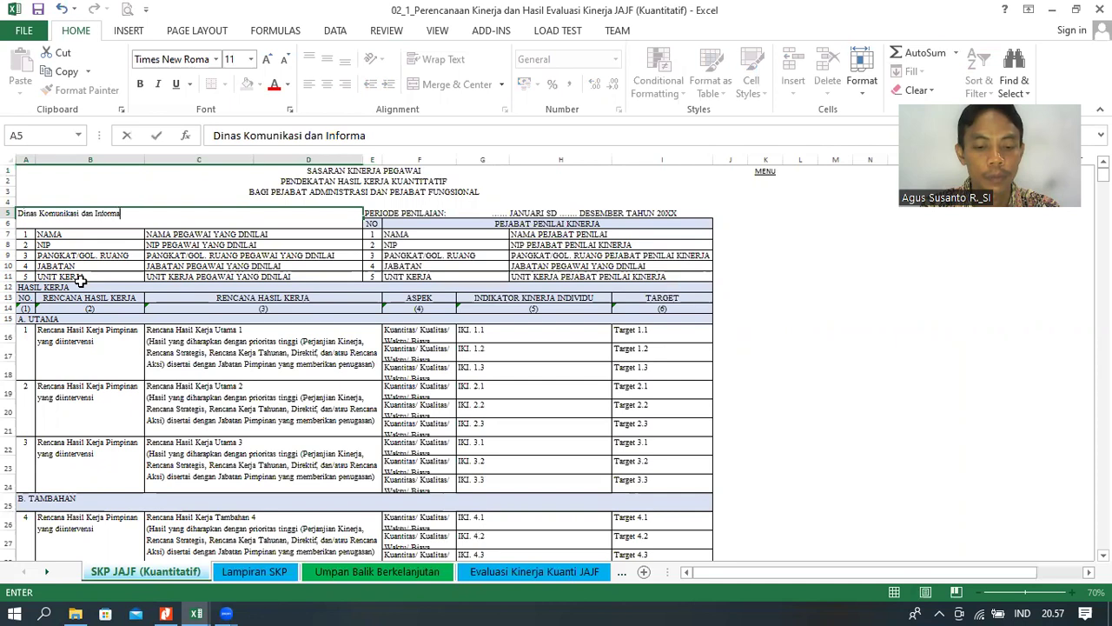
type("tika")
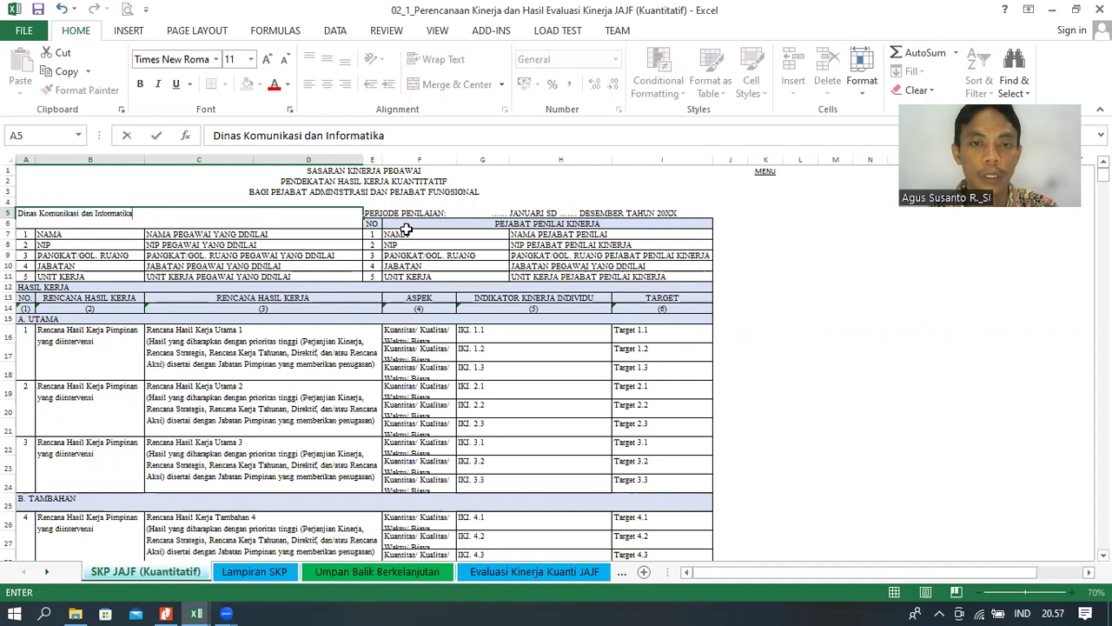
- Fill in the start day of the assessment period in G5 as 01, before JANUARI
left_click(477, 212)
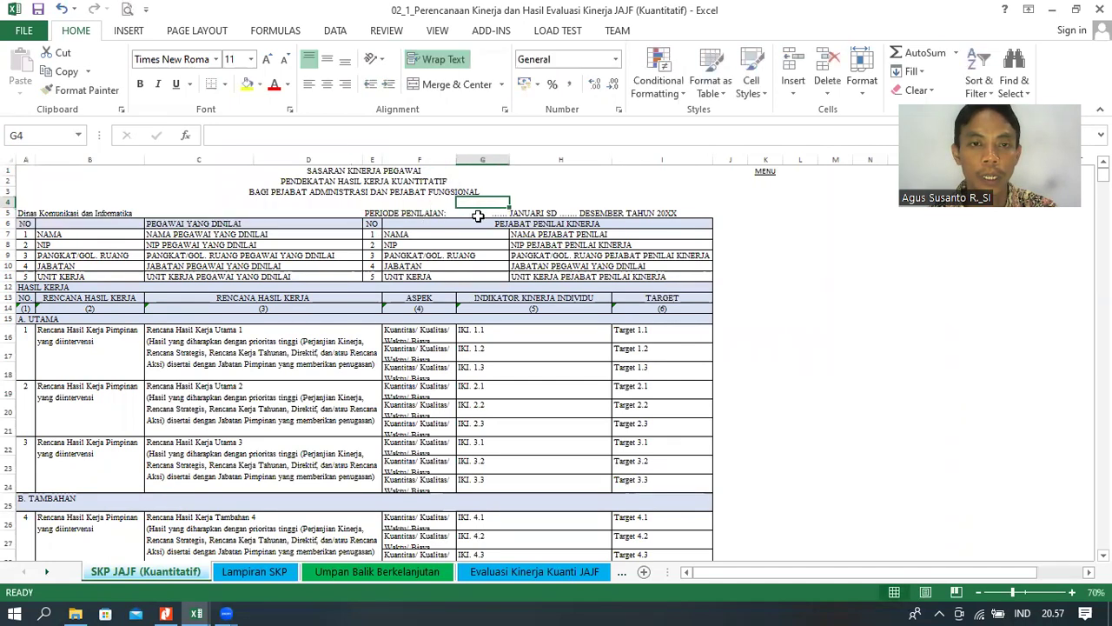
left_click(223, 136)
double_click(223, 136)
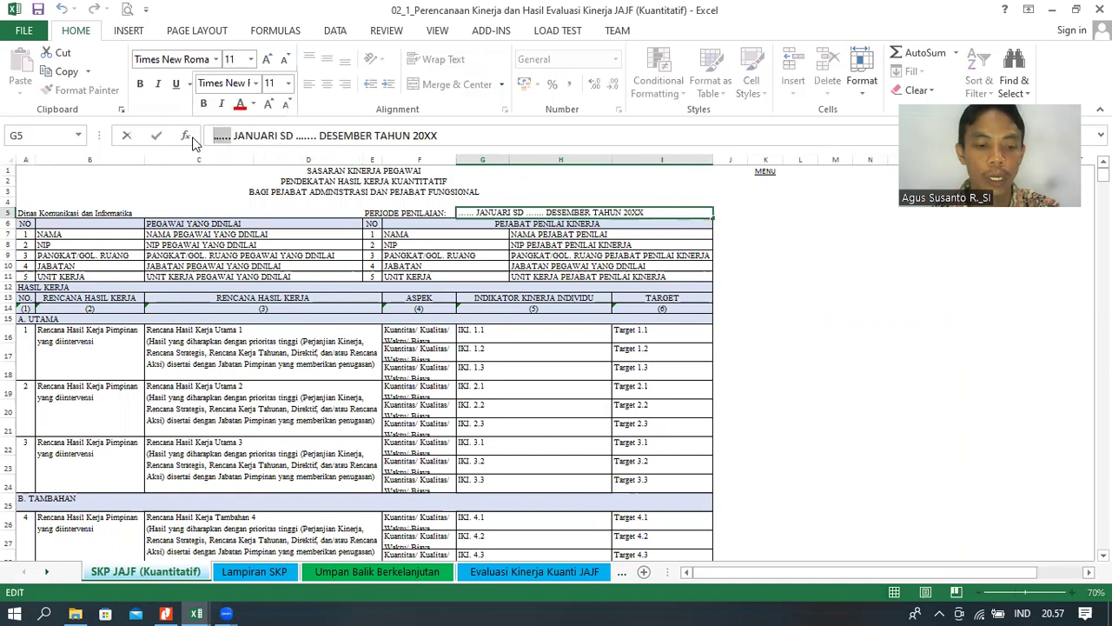
type("01")
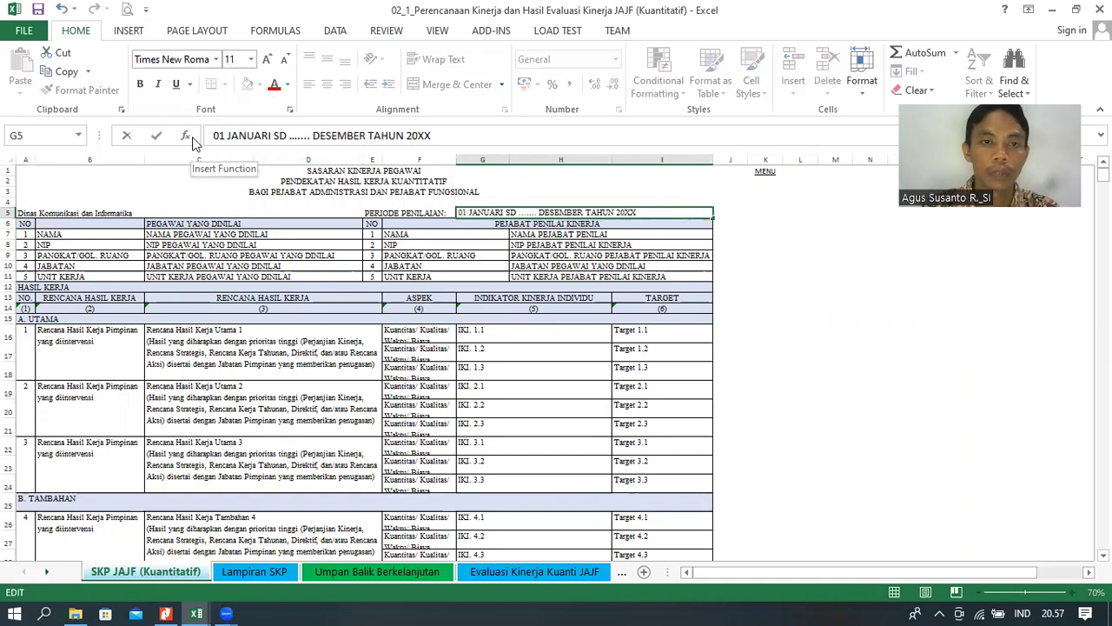
- Complete the end of the assessment period as 31 DESEMBER TAHUN 2022
key("Right")
key("Right")
key("Right")
key("Right")
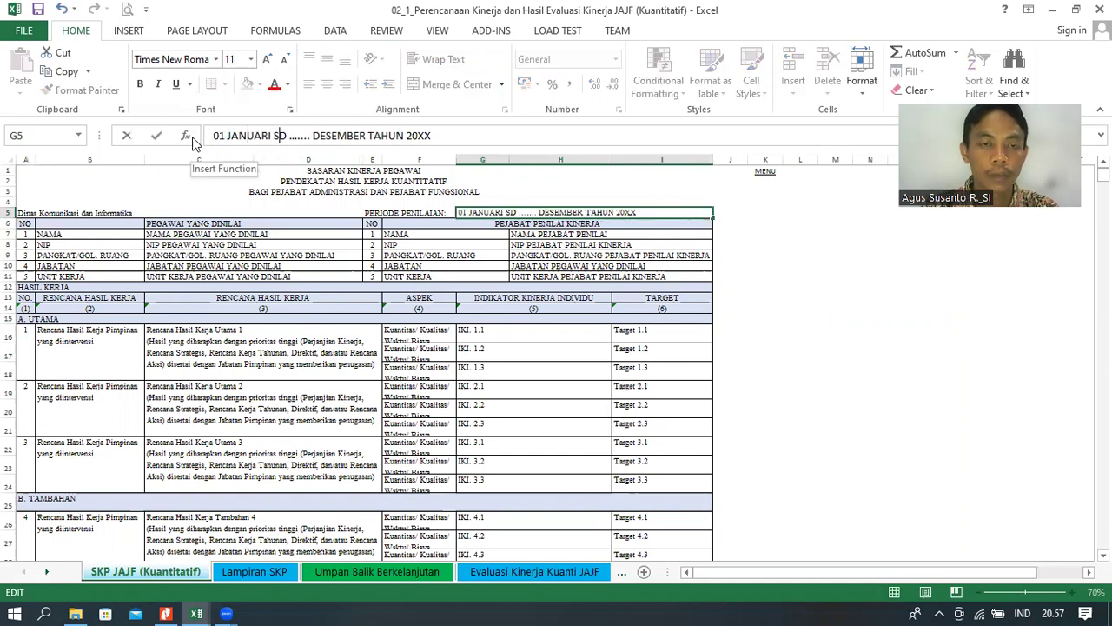
key("shift+Right")
key("shift+Right")
key("shift+Right")
key("shift+Right")
key("shift+Right")
key("shift+Right")
key("shift+Right")
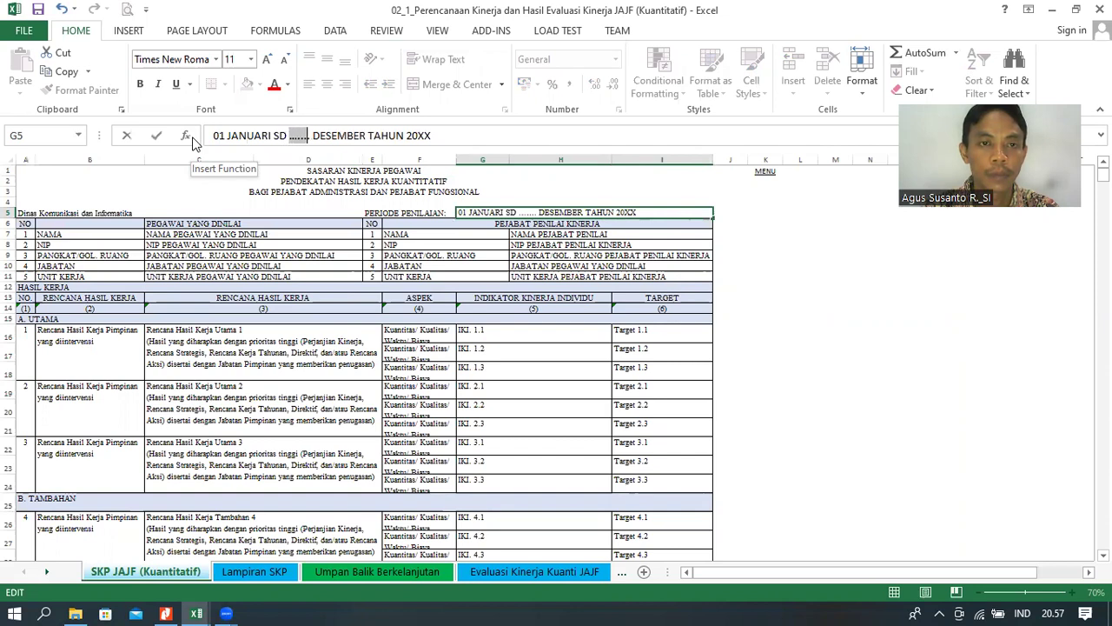
type("31")
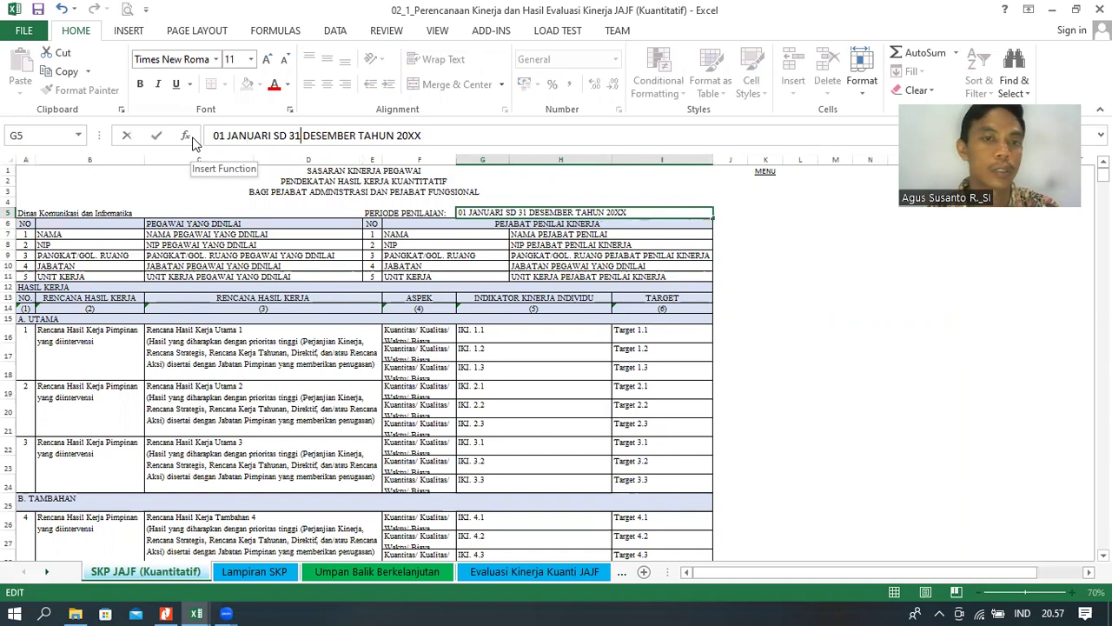
left_click_drag(413, 136, 423, 135)
type("22")
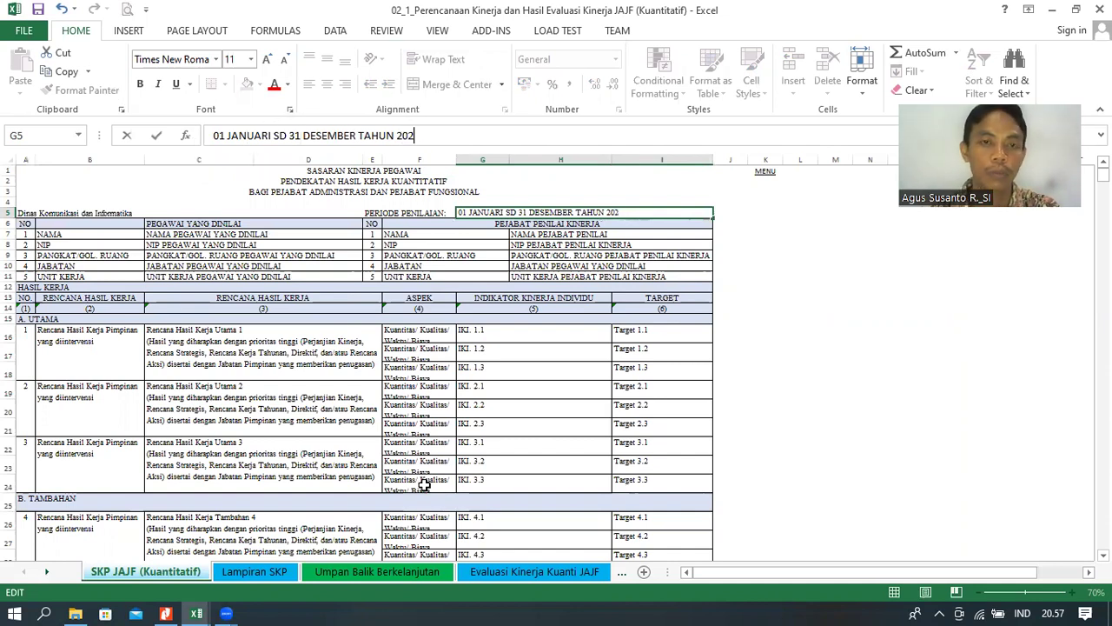
left_click(513, 398)
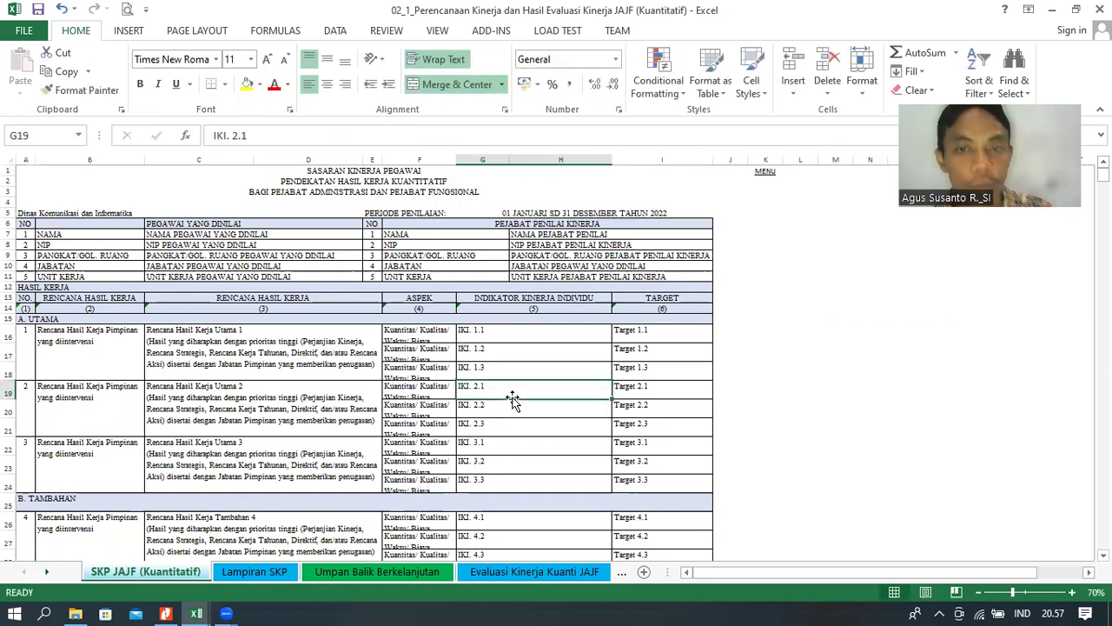
- Go through the assessed employee's name, NIP, rank, position and work unit fields in C7 to C11
left_click(184, 234)
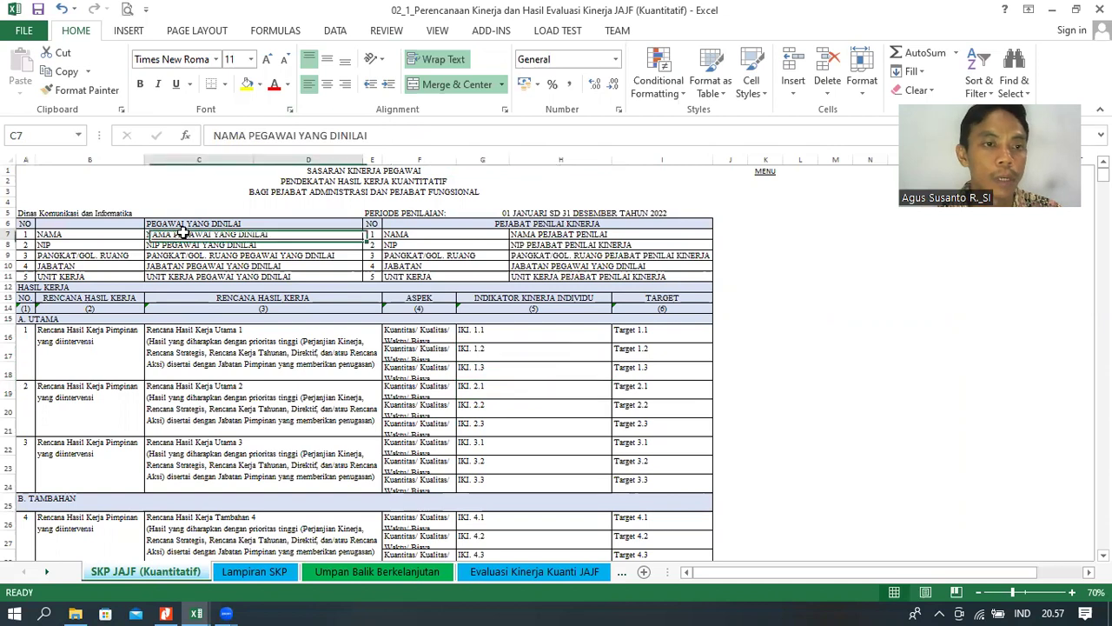
left_click(198, 246)
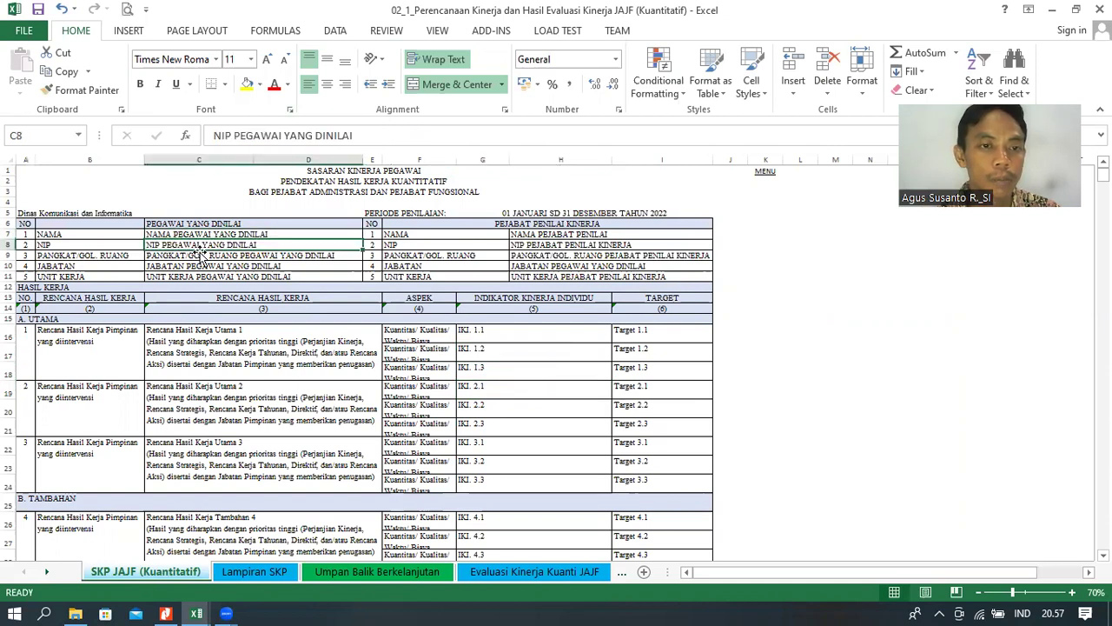
left_click(202, 255)
left_click(201, 266)
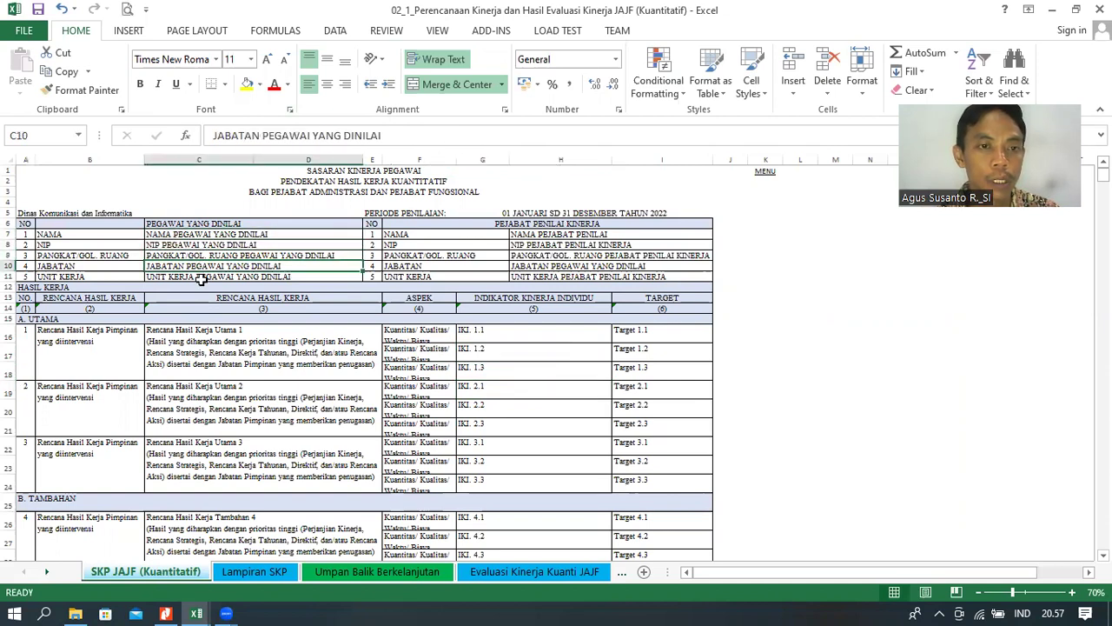
left_click(201, 278)
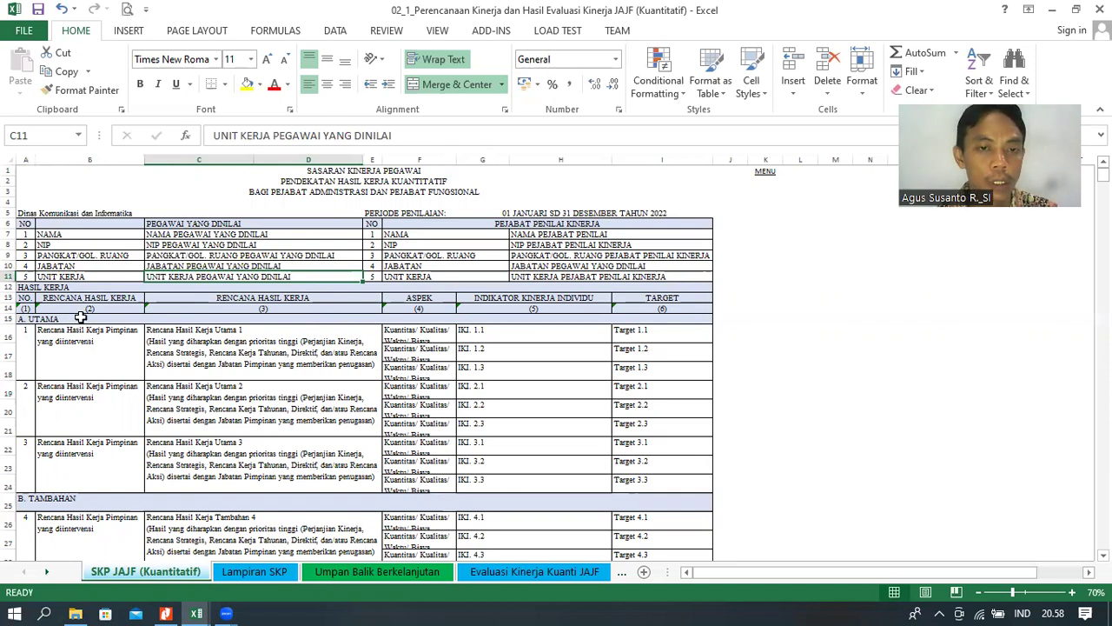
- Set the aspect of indicator IKI. 1.1 under the first main work result to Kualitas
scroll(80, 317, "down", 1)
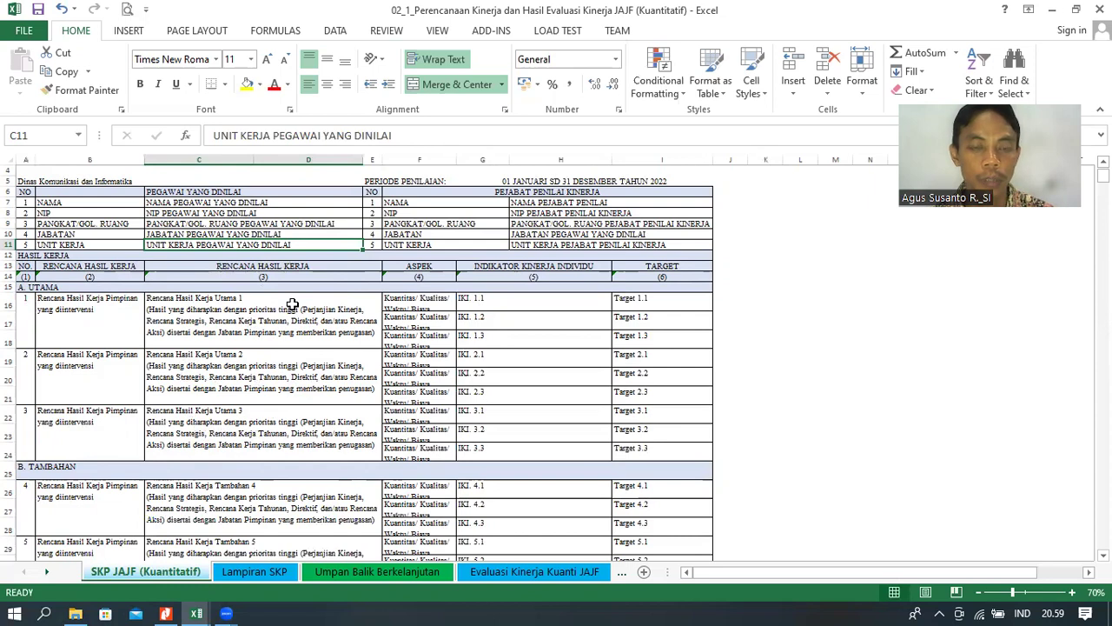
left_click(405, 304)
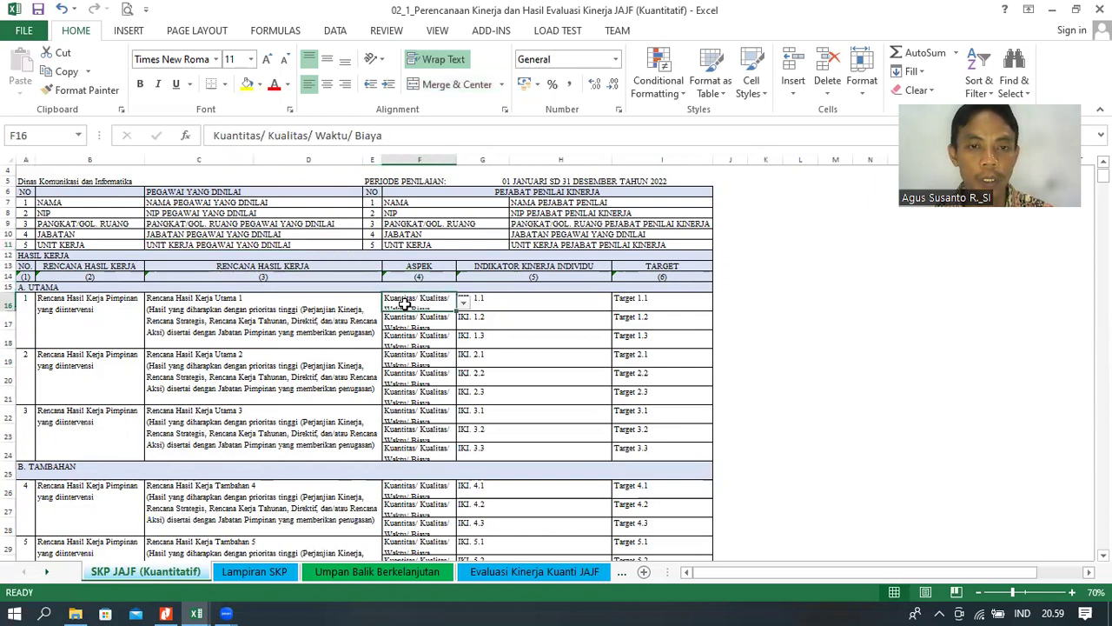
left_click(464, 304)
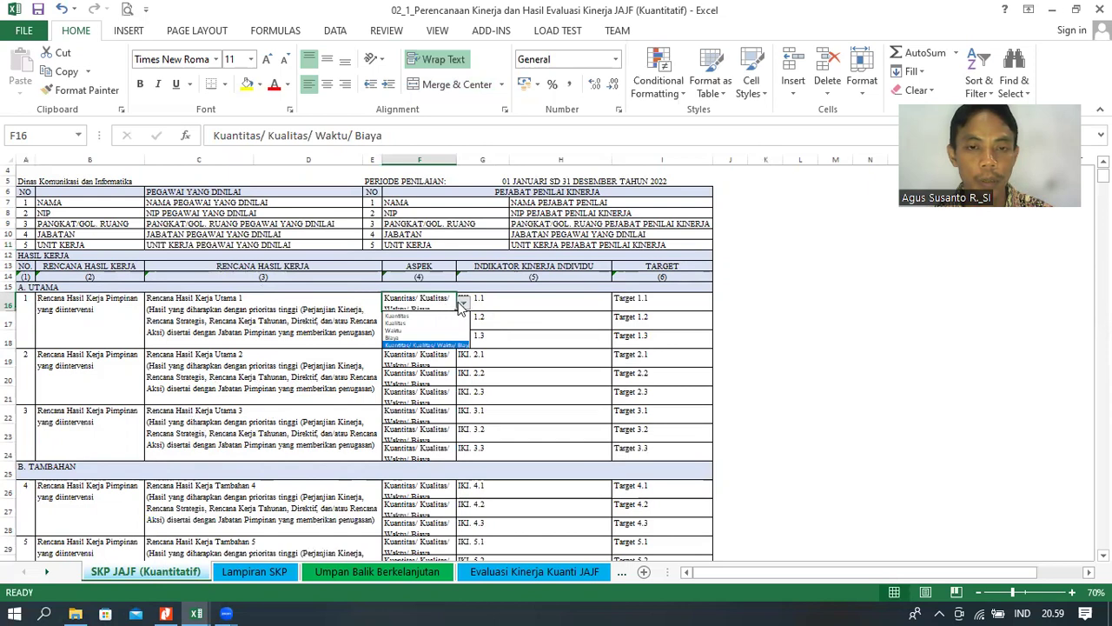
left_click(464, 305)
left_click(460, 317)
left_click(455, 308)
left_click(464, 303)
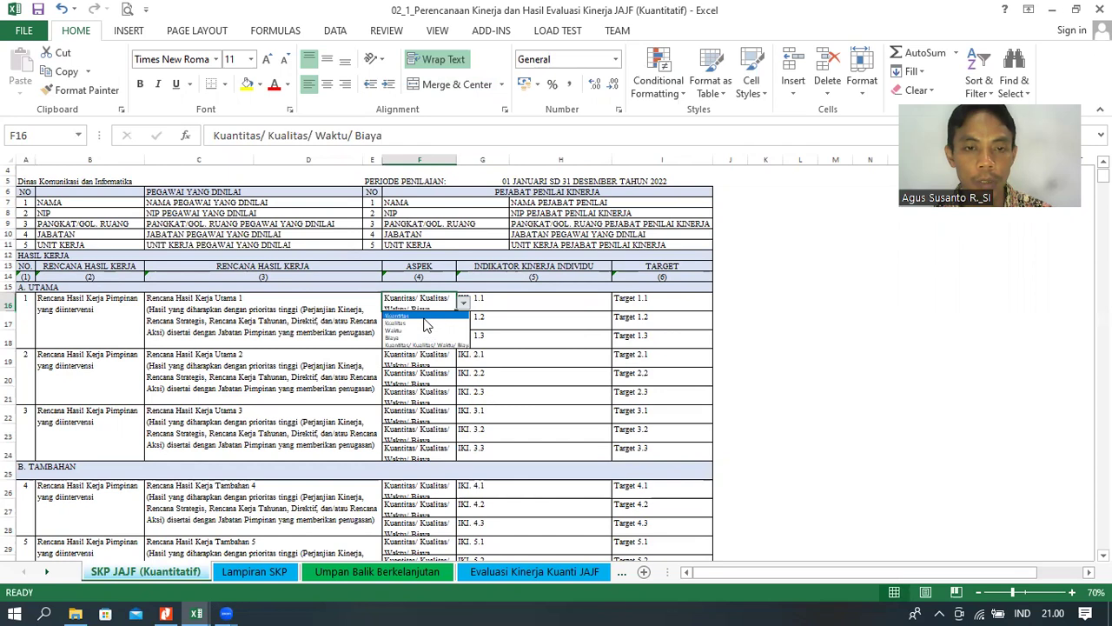
left_click(425, 322)
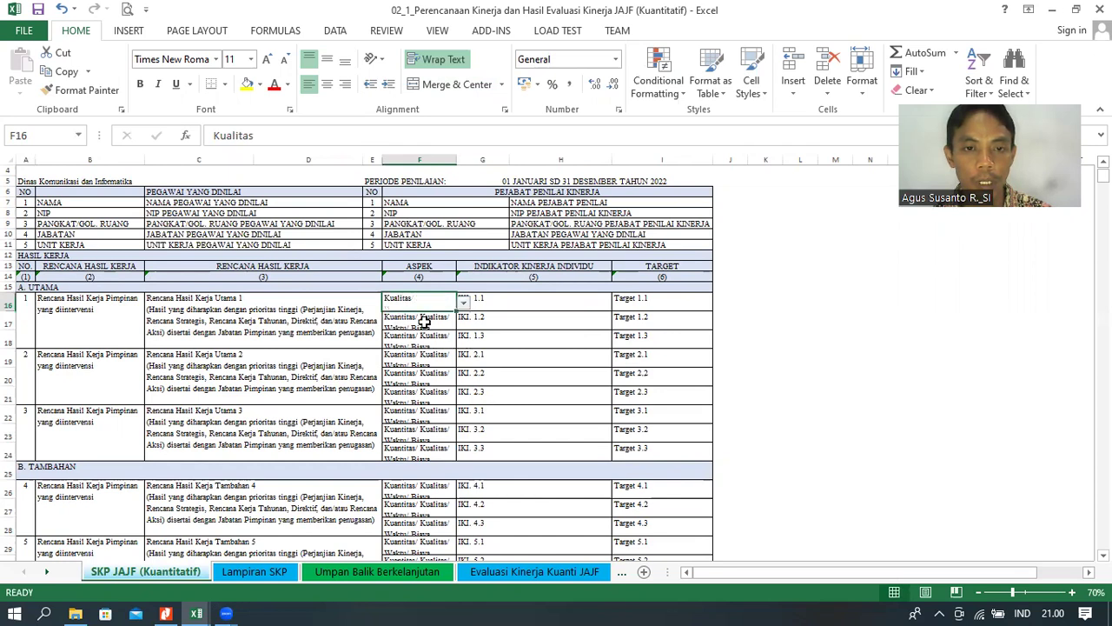
- Set the aspect of indicator IKI. 1.2 to Kuantitas and that of IKI. 1.3 to Waktu
left_click(445, 322)
left_click(463, 321)
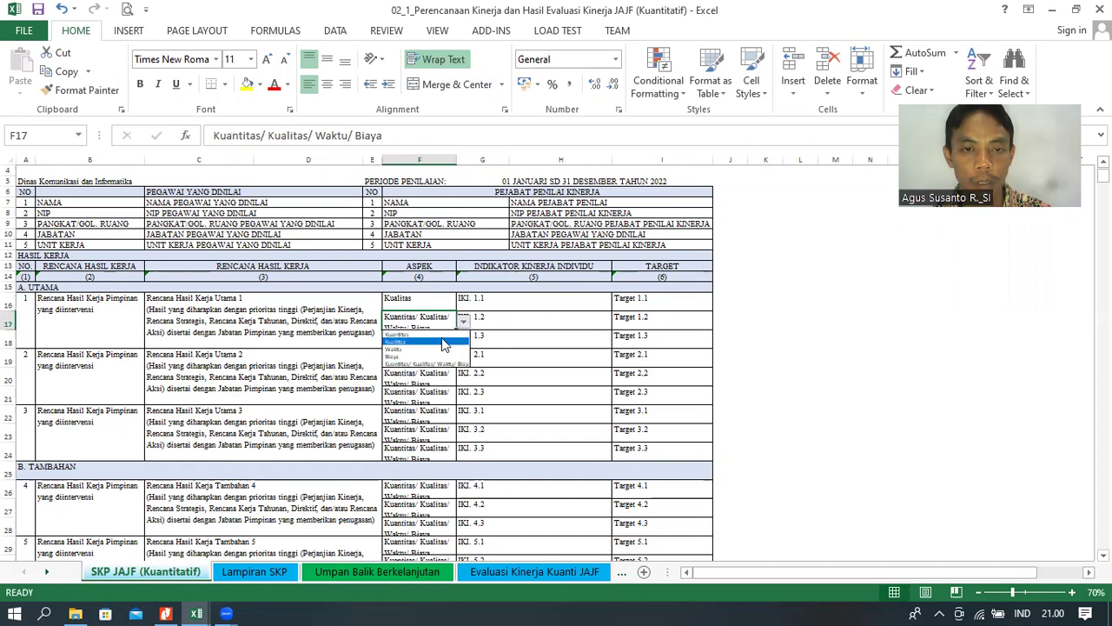
left_click(441, 334)
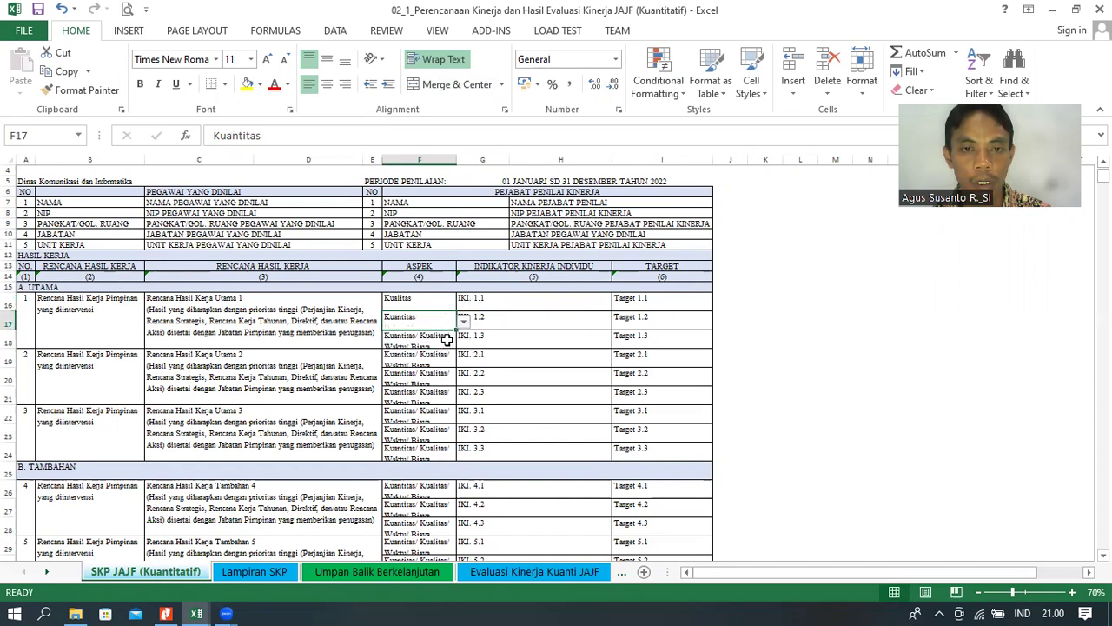
left_click(449, 339)
left_click(464, 340)
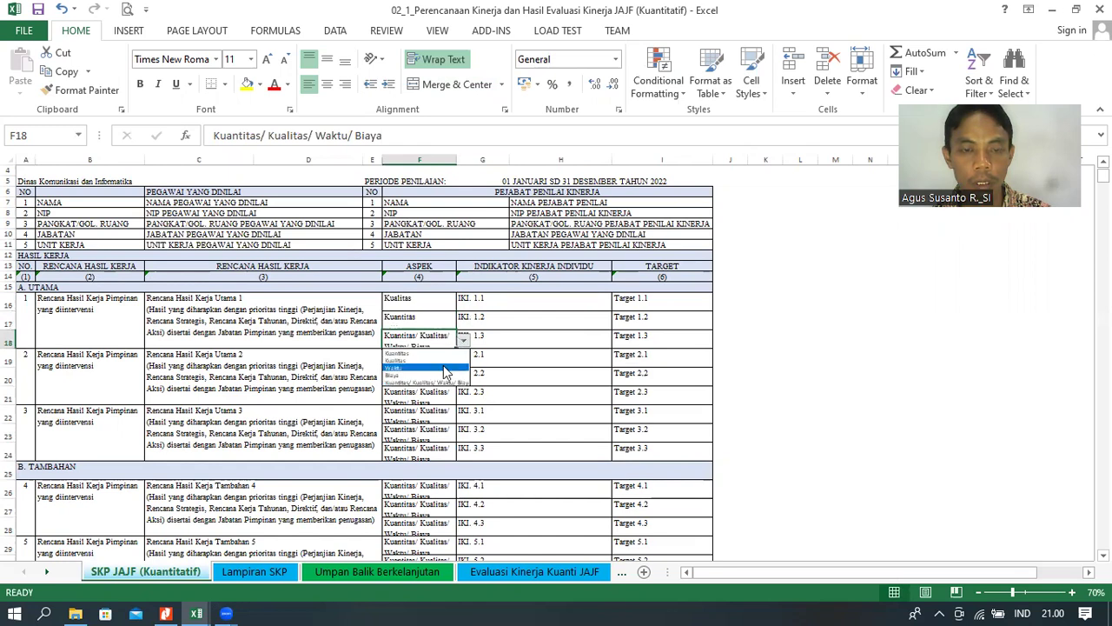
left_click(445, 369)
left_click(494, 342)
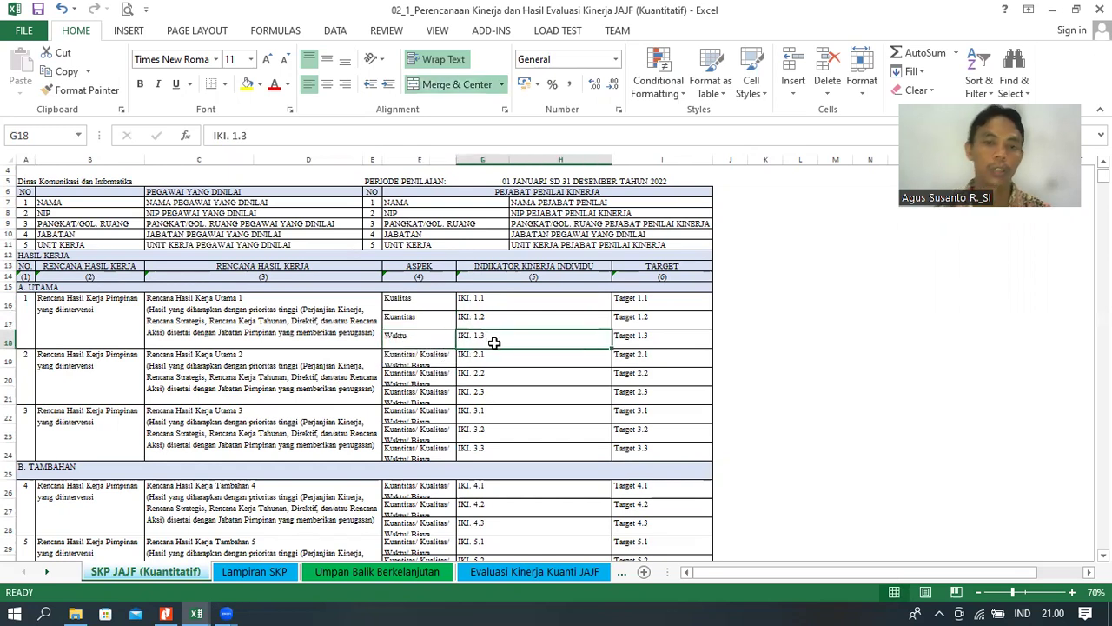
- Try Biaya as the aspect of indicator IKI. 1.3 and restore Waktu
left_click(443, 340)
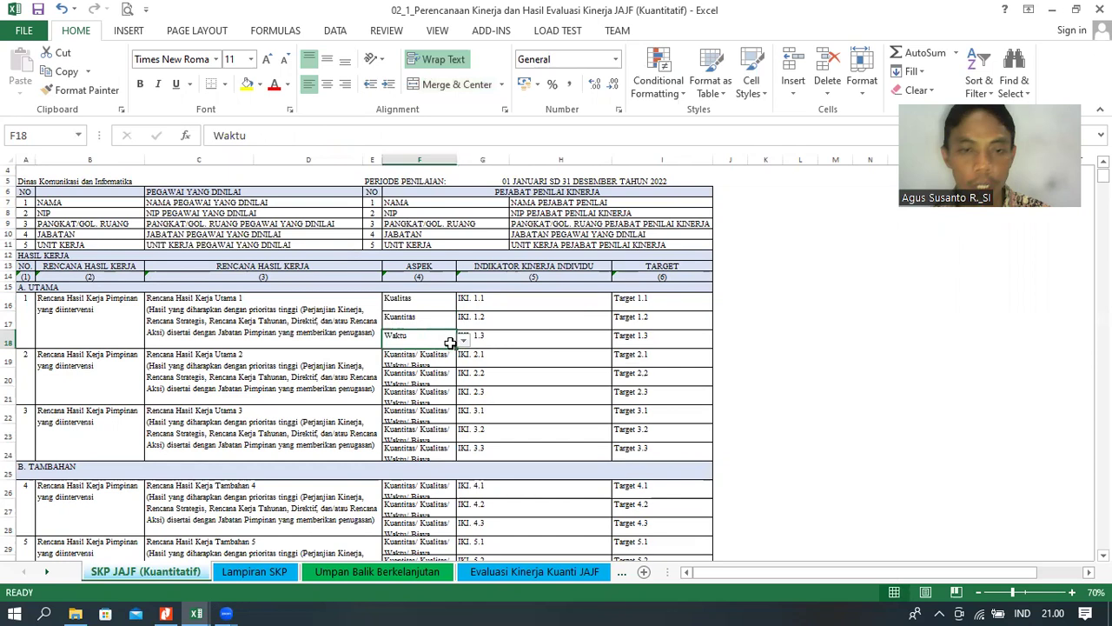
left_click(463, 339)
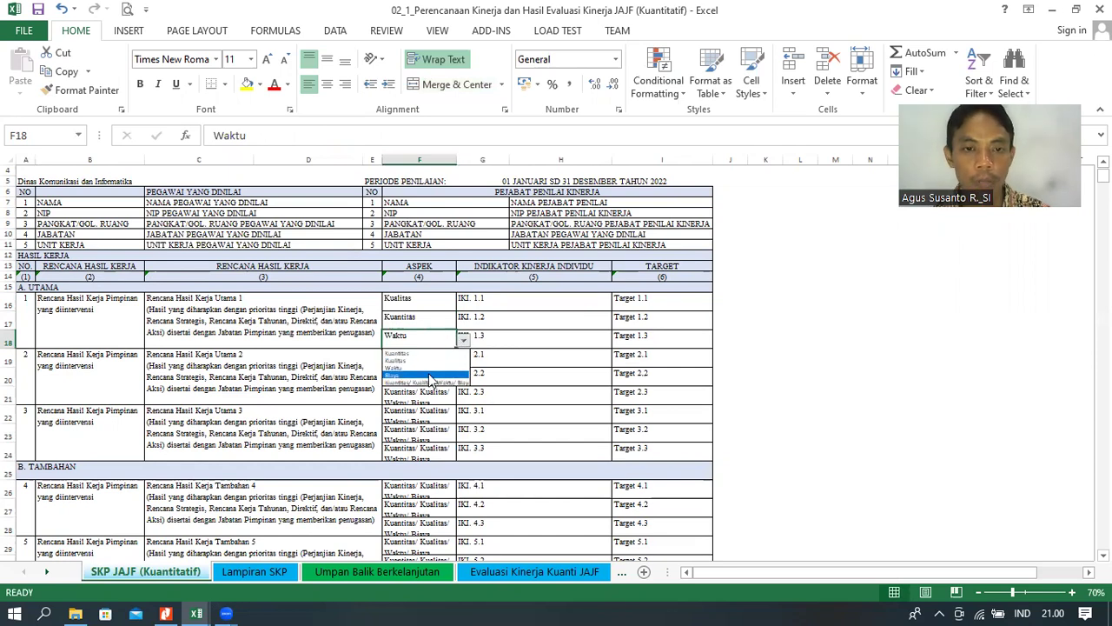
left_click(428, 375)
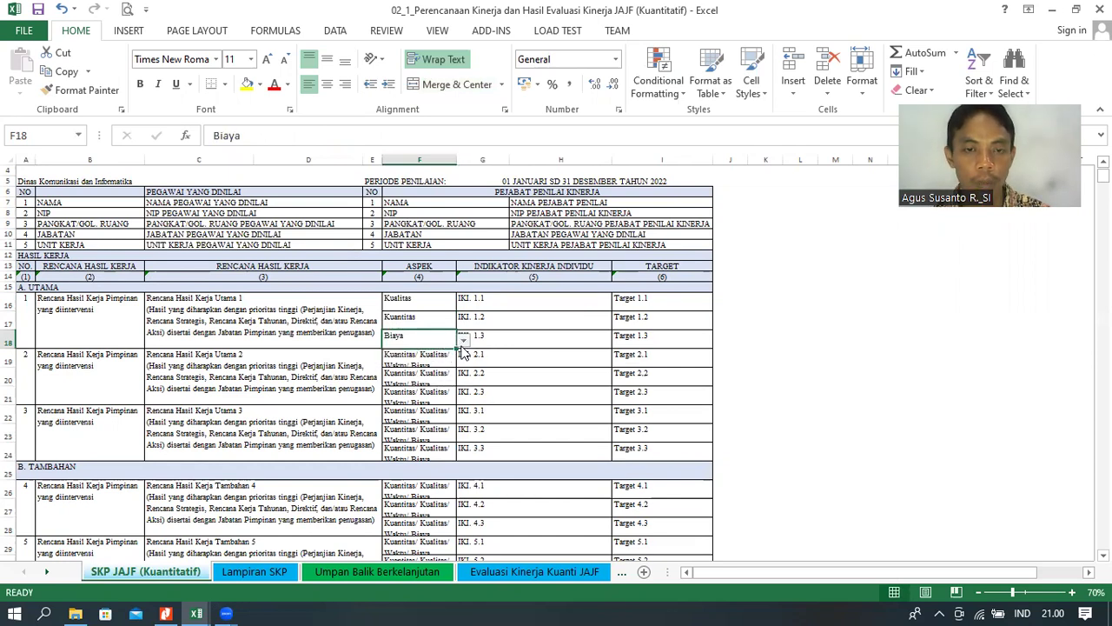
left_click(463, 340)
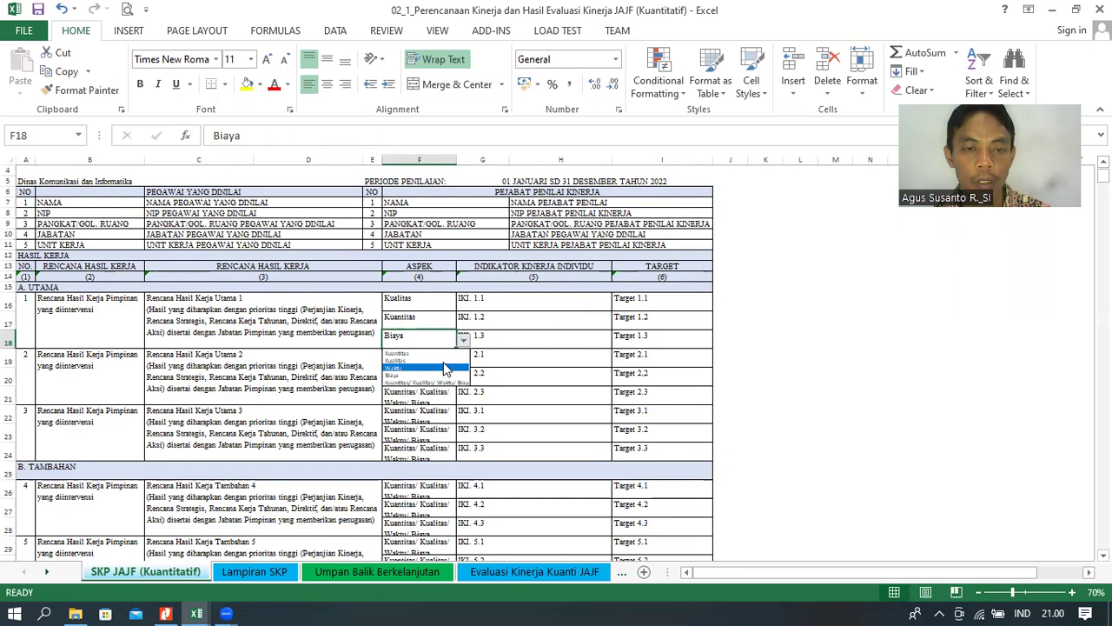
left_click(443, 370)
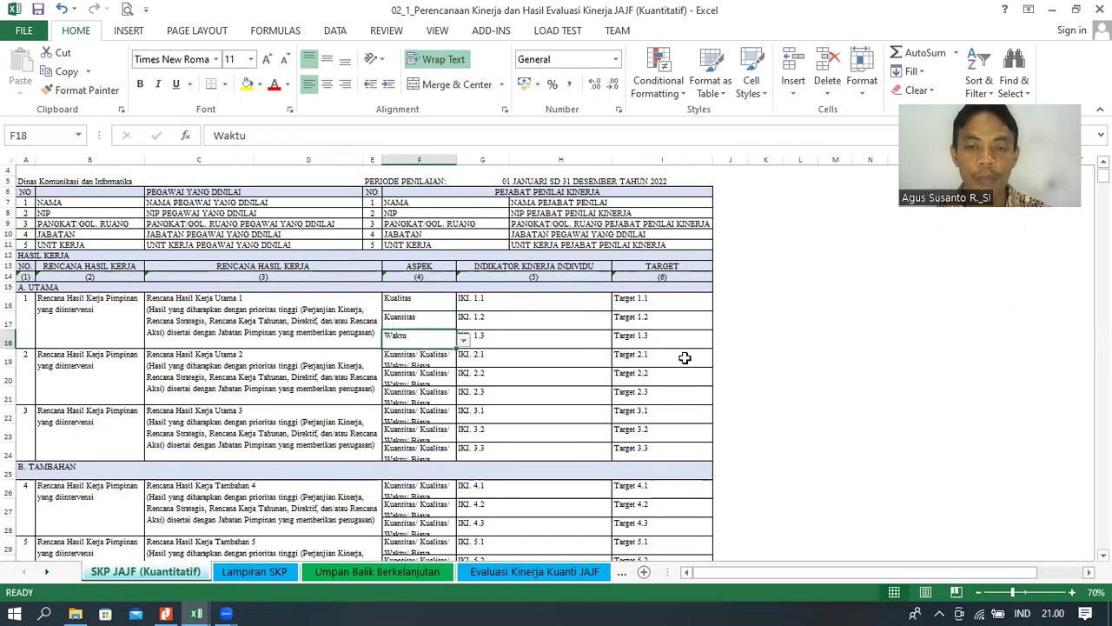
left_click(778, 338)
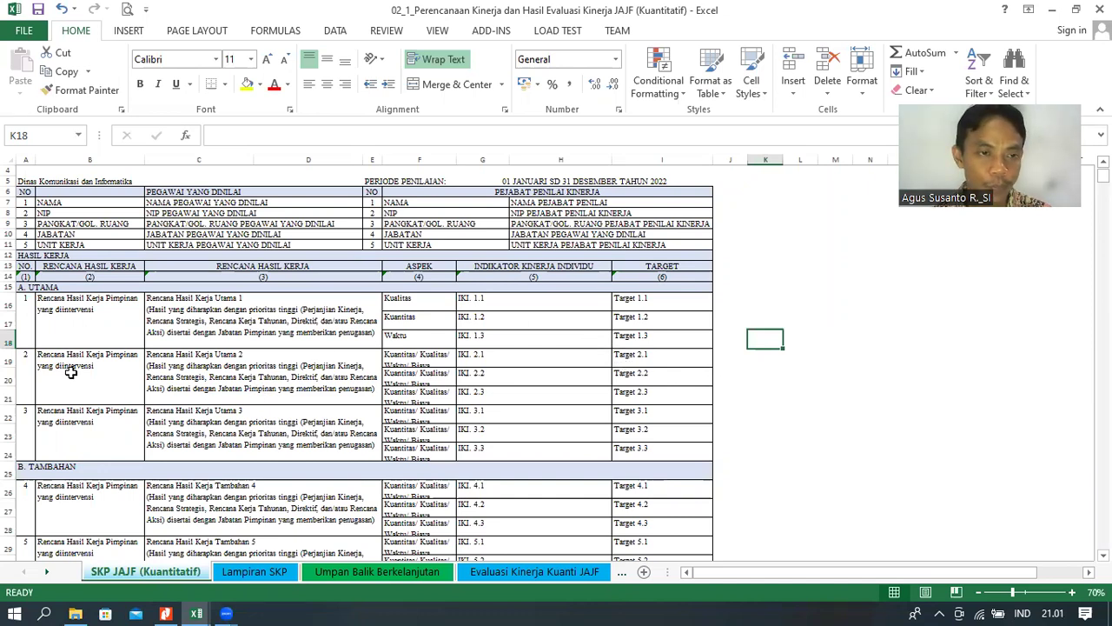
- Go through the intervened leader plan, the first main work result and its three aspects in B16, C16 and F16 to F18
left_click(91, 321)
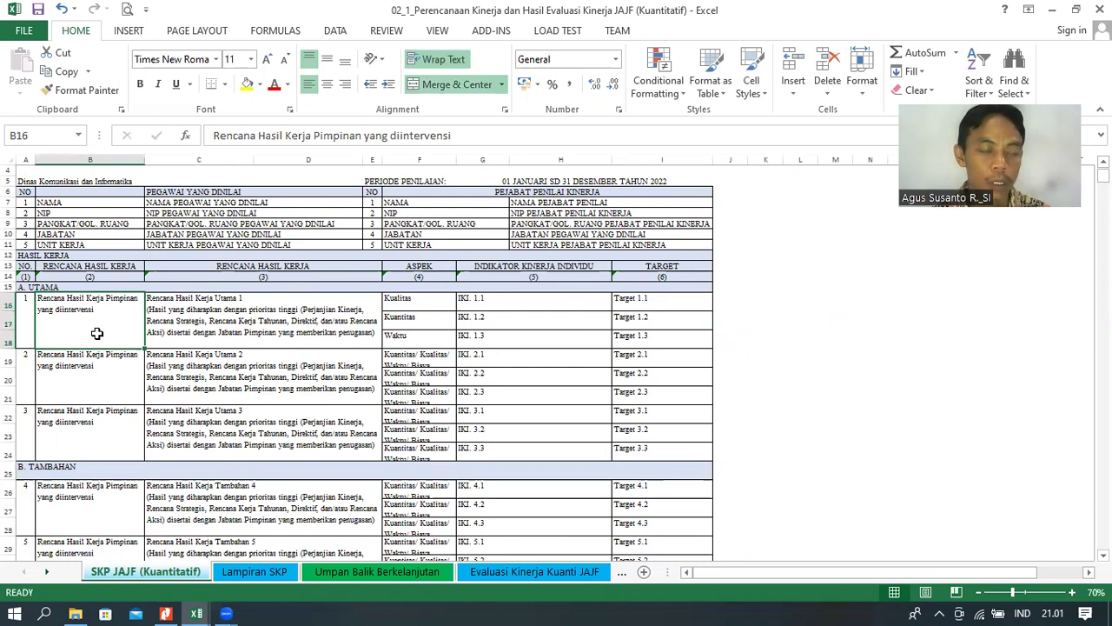
left_click(221, 330)
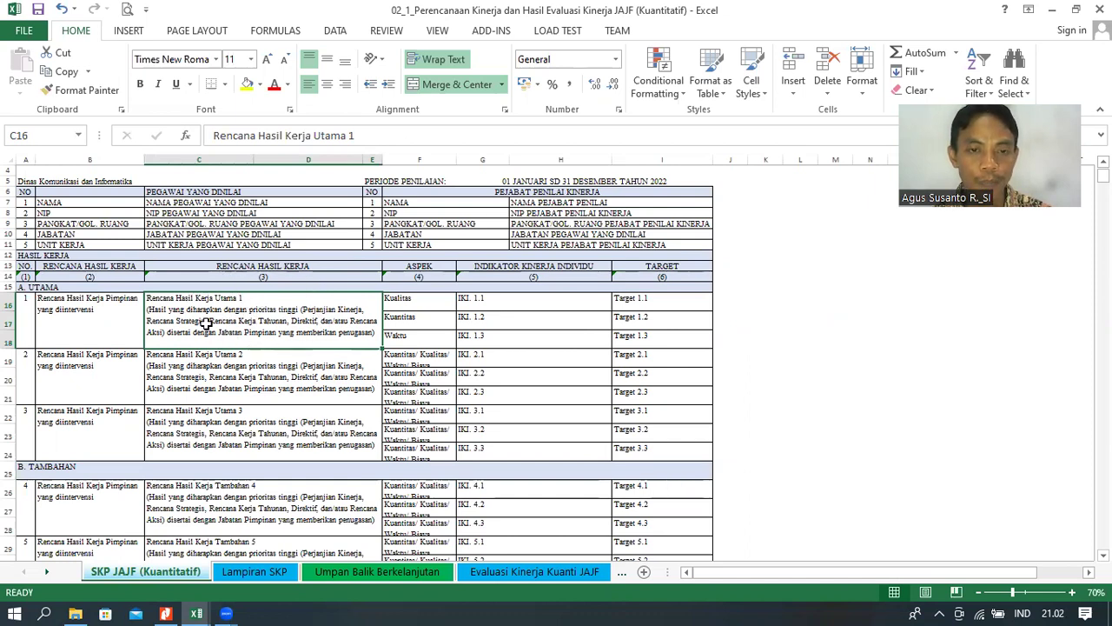
left_click(434, 298)
left_click(434, 317)
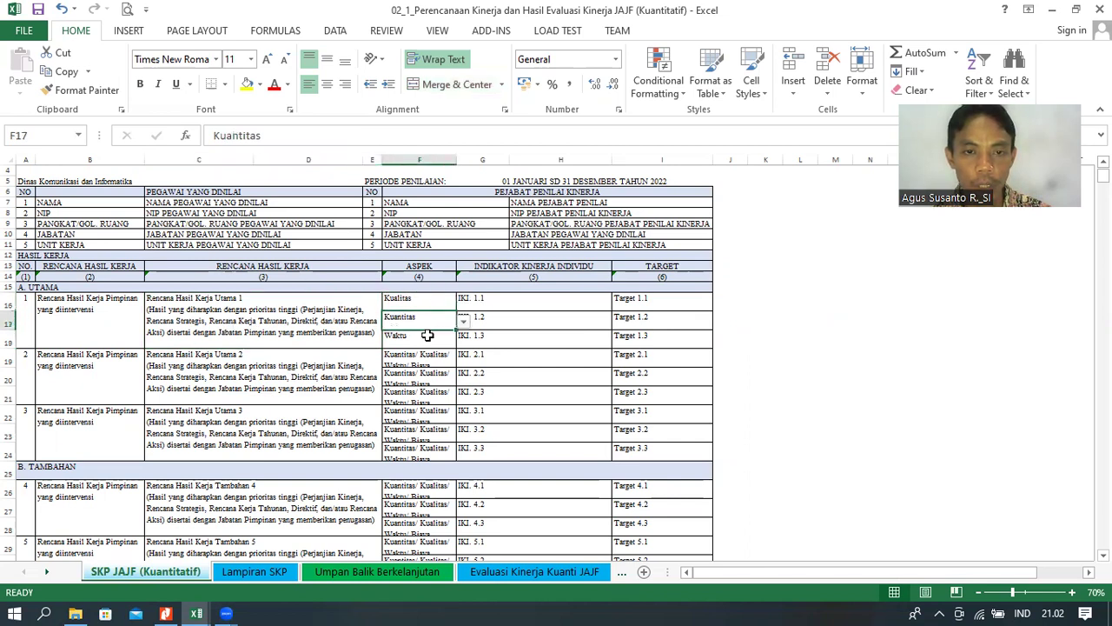
left_click(435, 334)
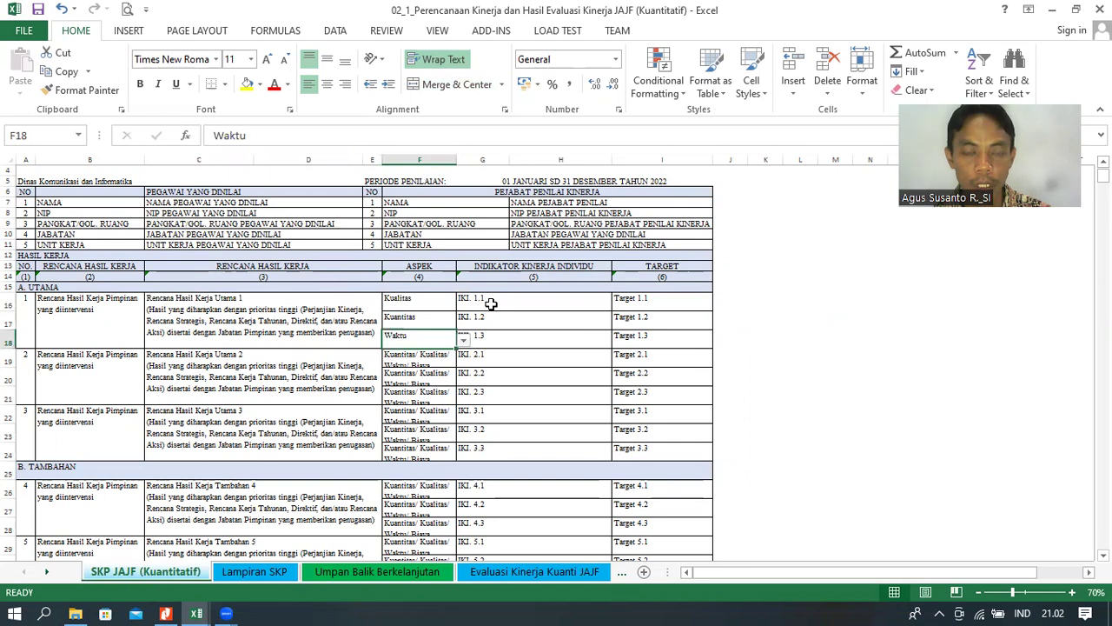
- Review the individual indicators IKI. 1.1 to 1.3 of the first main work result and their target cells
left_click(490, 303)
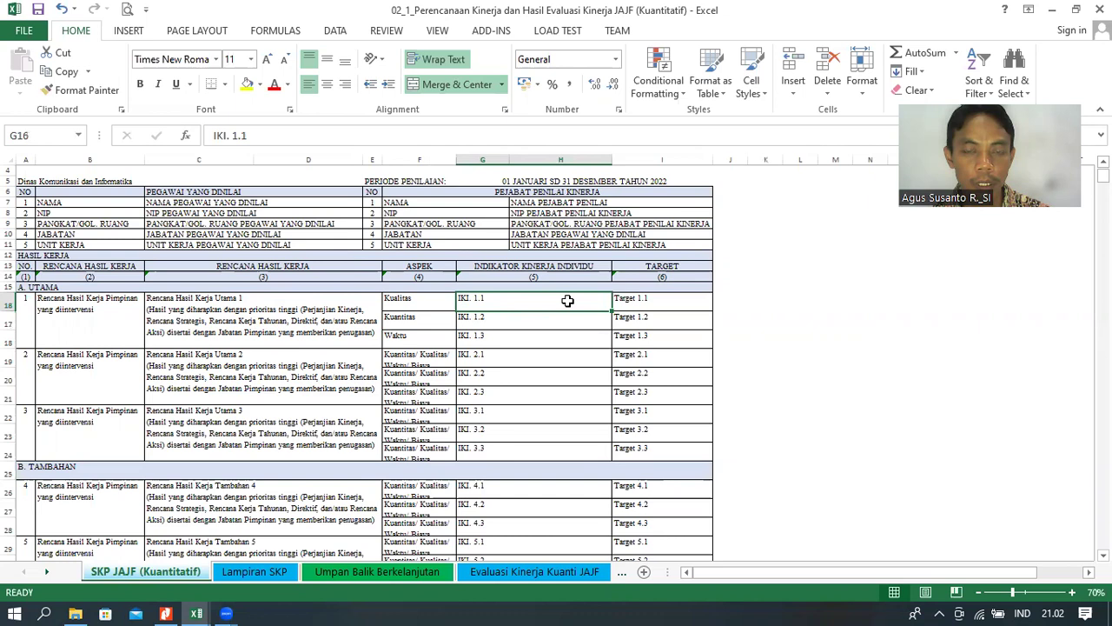
left_click(639, 298)
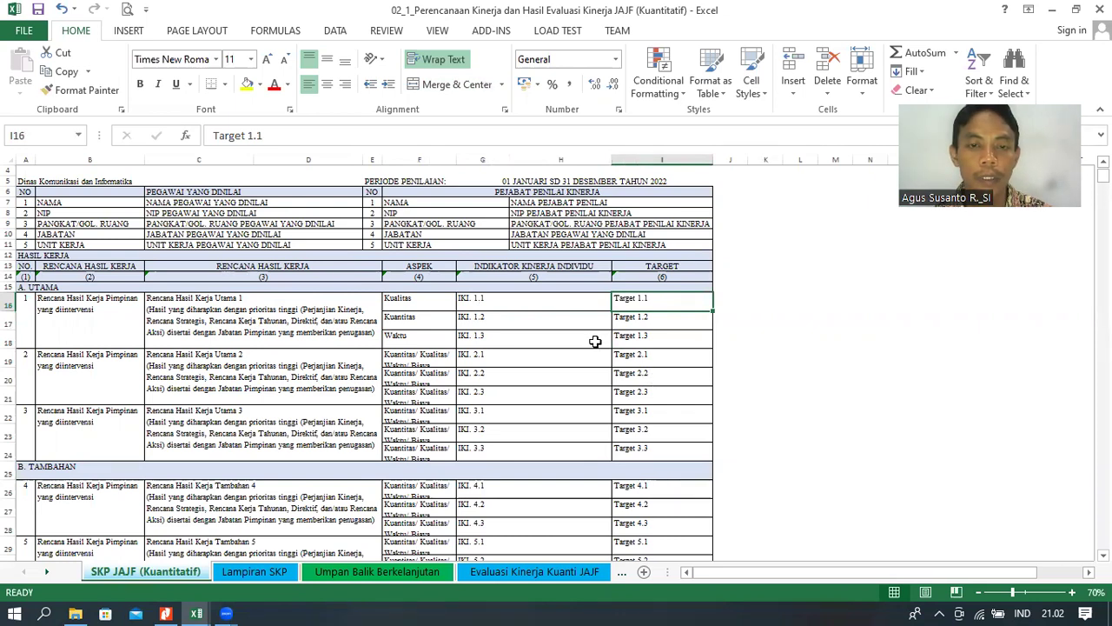
left_click(562, 322)
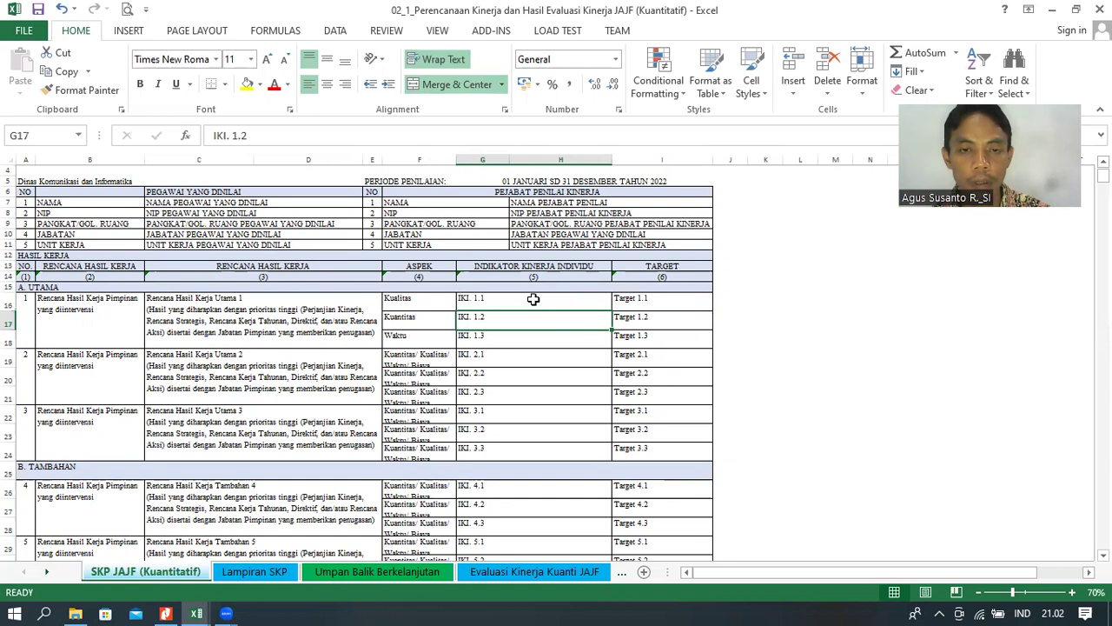
left_click(534, 299)
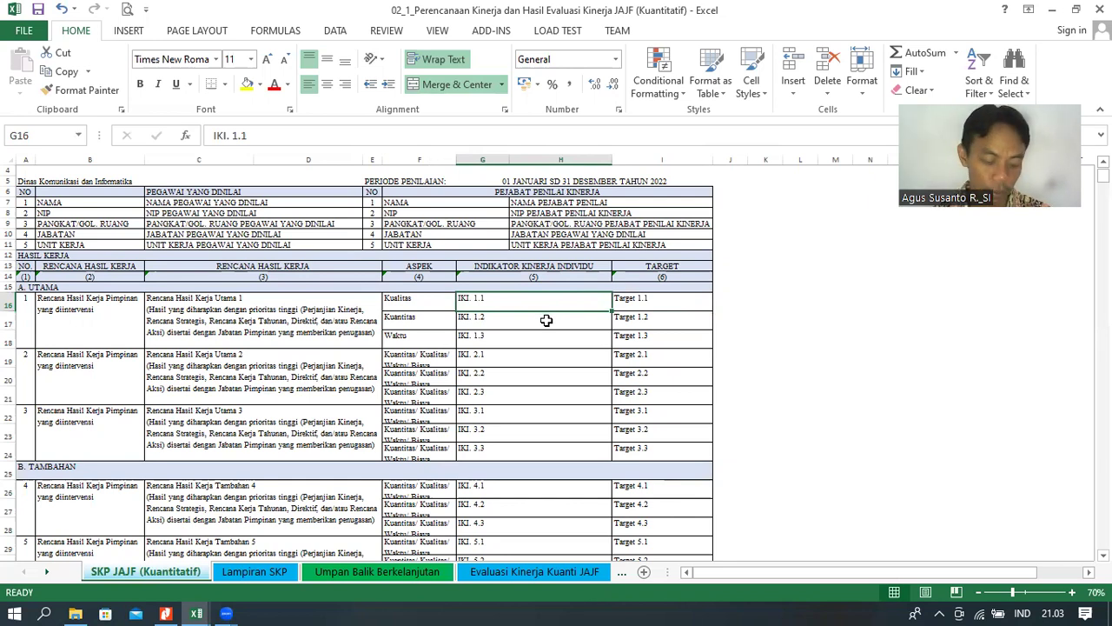
left_click(545, 321)
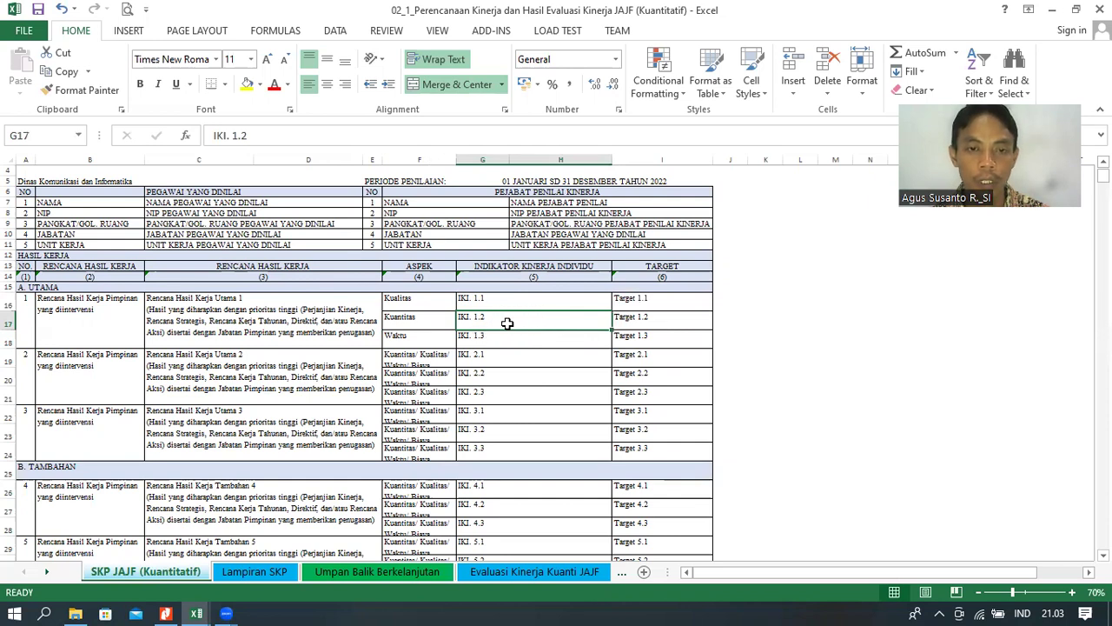
left_click(562, 341)
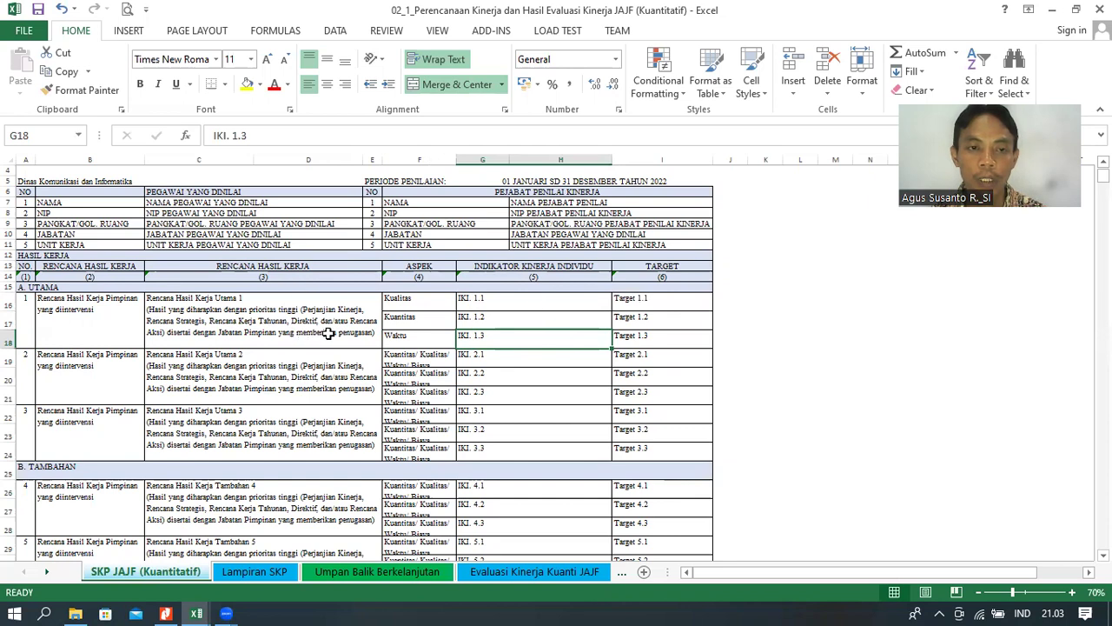
left_click(663, 338)
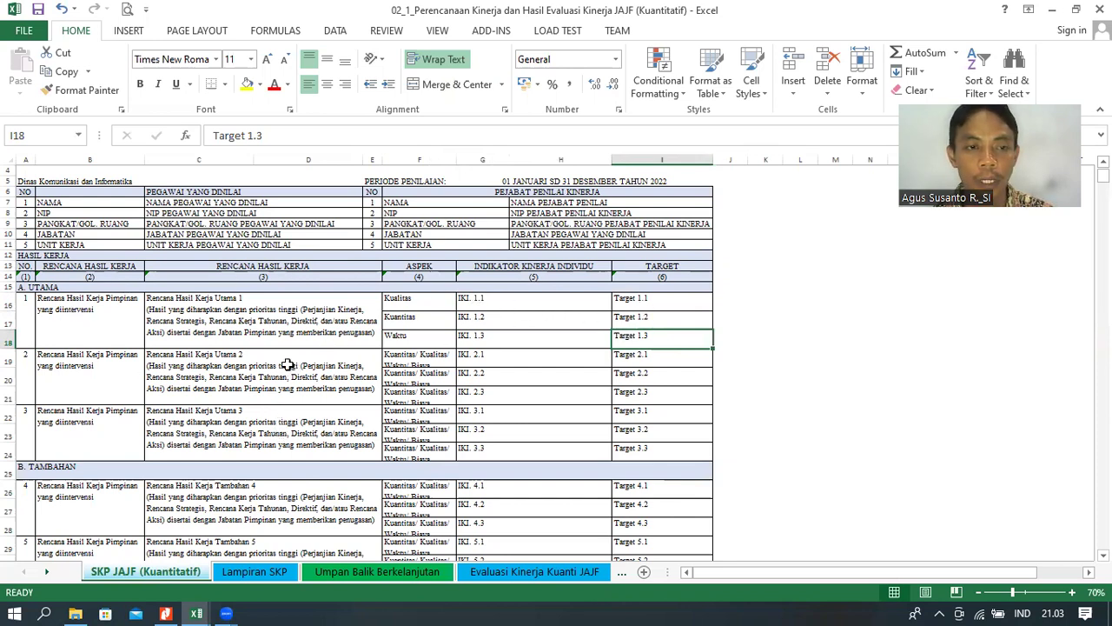
- Examine the intervened leader plans and the work result descriptions of additional results 4 and 5 under B. TAMBAHAN
scroll(287, 365, "down", 1)
scroll(140, 387, "down", 1)
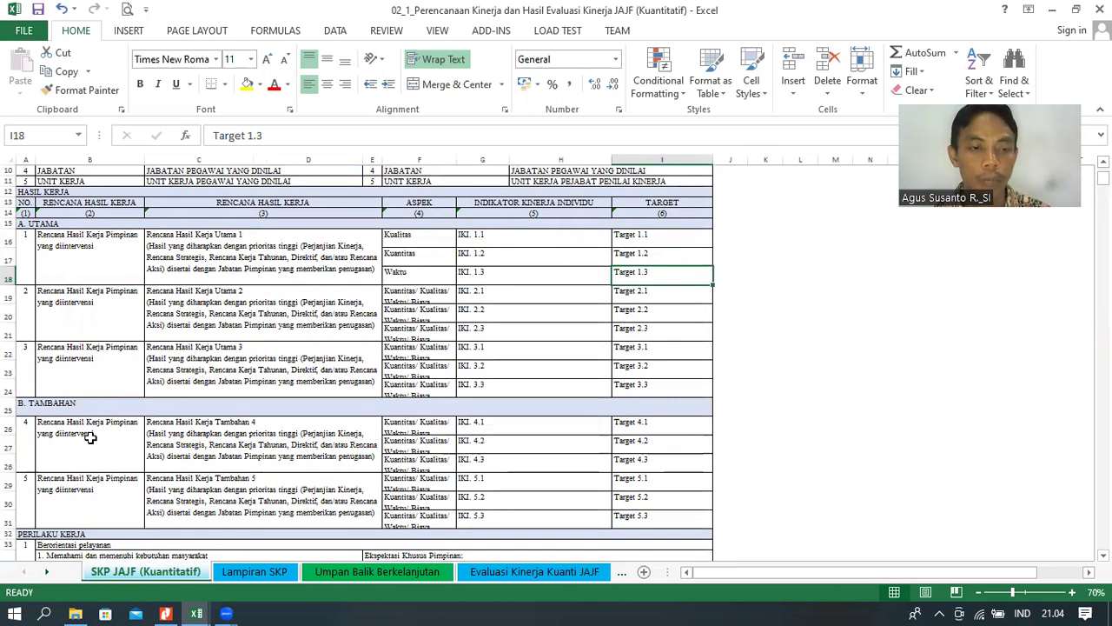
left_click(88, 438)
left_click(90, 491)
left_click(89, 440)
left_click(83, 490)
left_click(89, 443)
left_click(87, 497)
left_click(92, 462)
left_click(97, 502)
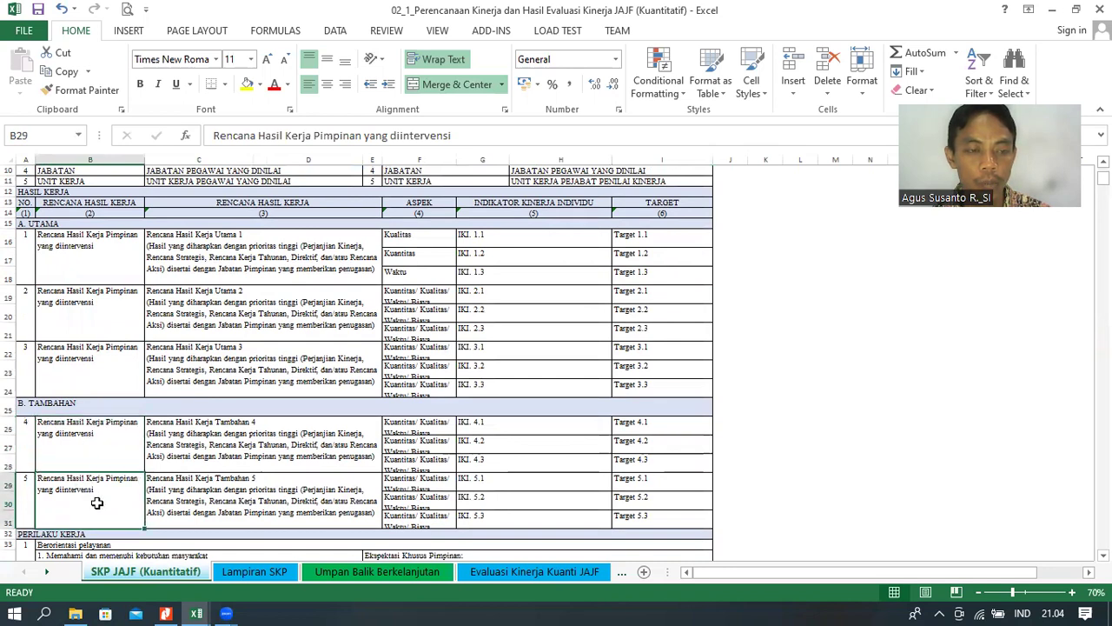
left_click(99, 451)
left_click(96, 500)
left_click(104, 446)
left_click(99, 496)
left_click(99, 454)
left_click(99, 496)
left_click(106, 454)
left_click(186, 455)
left_click(158, 492)
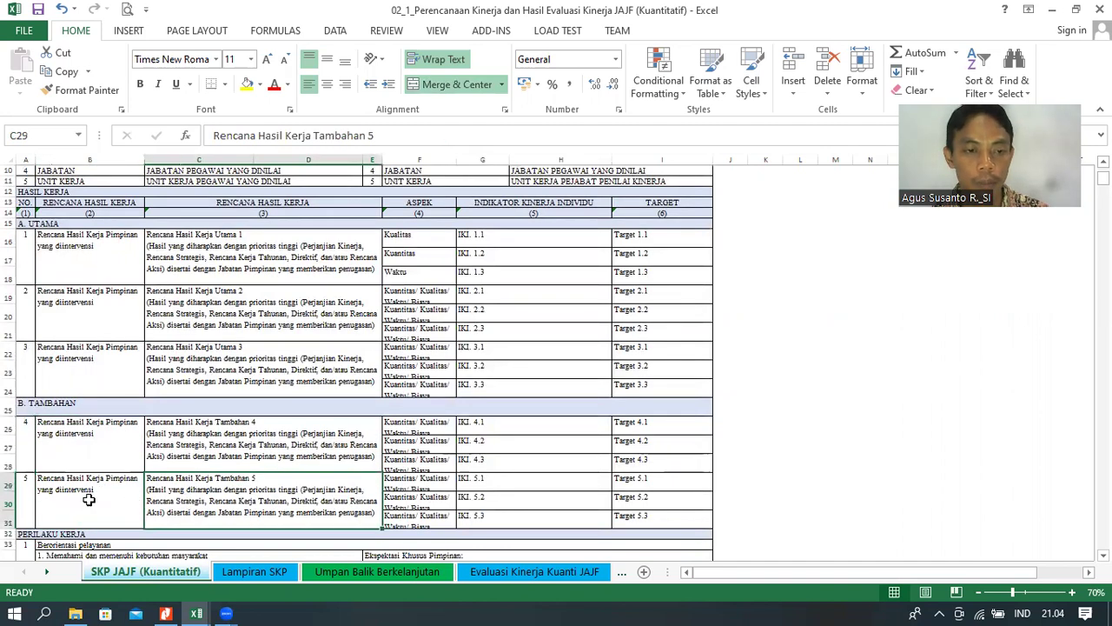
left_click(104, 446)
left_click(252, 450)
left_click(260, 496)
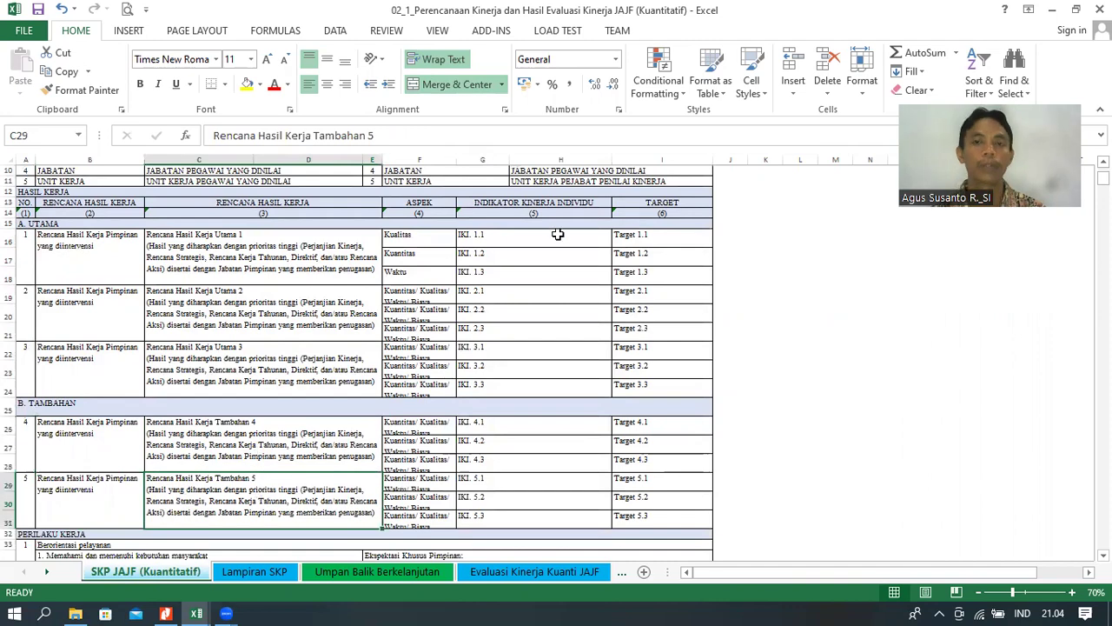
- Go through the work behaviour descriptions under PERILAKU KERJA, from Berorientasi pelayanan to Loyal and the remaining ones below
scroll(99, 492, "down", 3)
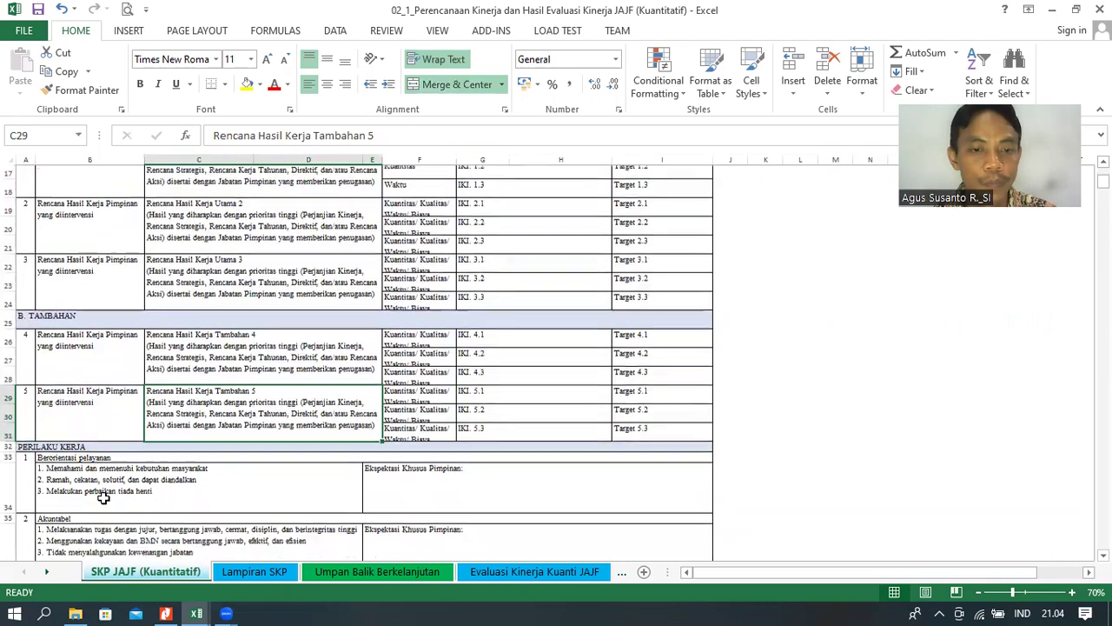
scroll(102, 497, "down", 1)
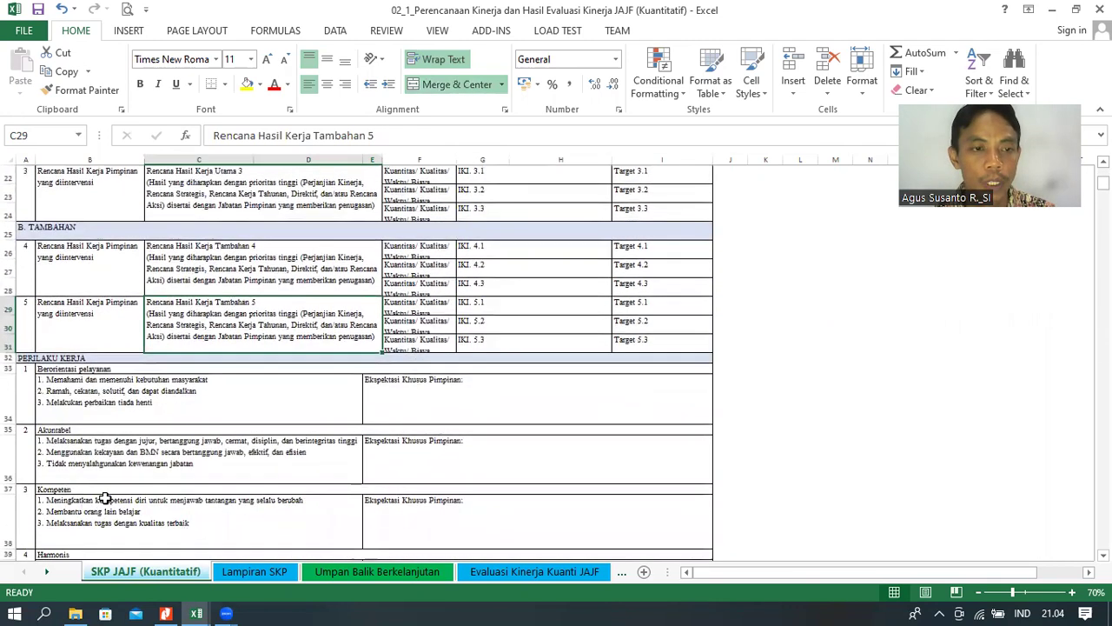
left_click(87, 397)
left_click(124, 473)
left_click(122, 521)
scroll(124, 510, "down", 1)
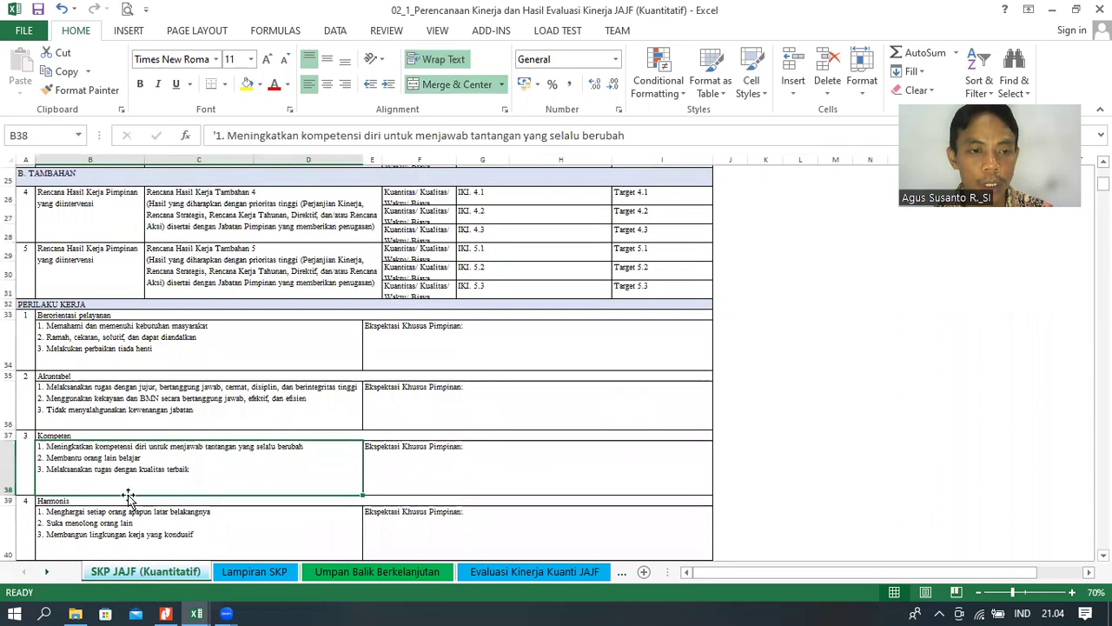
left_click(126, 510)
scroll(124, 510, "down", 1)
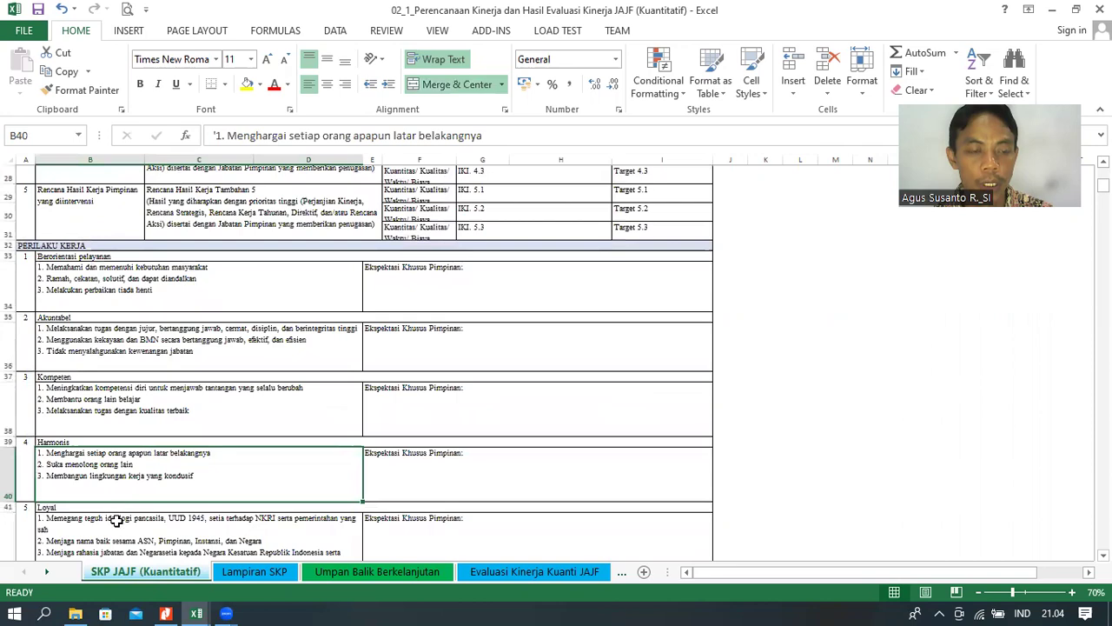
left_click(111, 521)
scroll(117, 504, "down", 4)
scroll(189, 376, "up", 1)
scroll(189, 376, "up", 3)
scroll(182, 380, "down", 5)
scroll(181, 385, "up", 3)
scroll(181, 385, "up", 3)
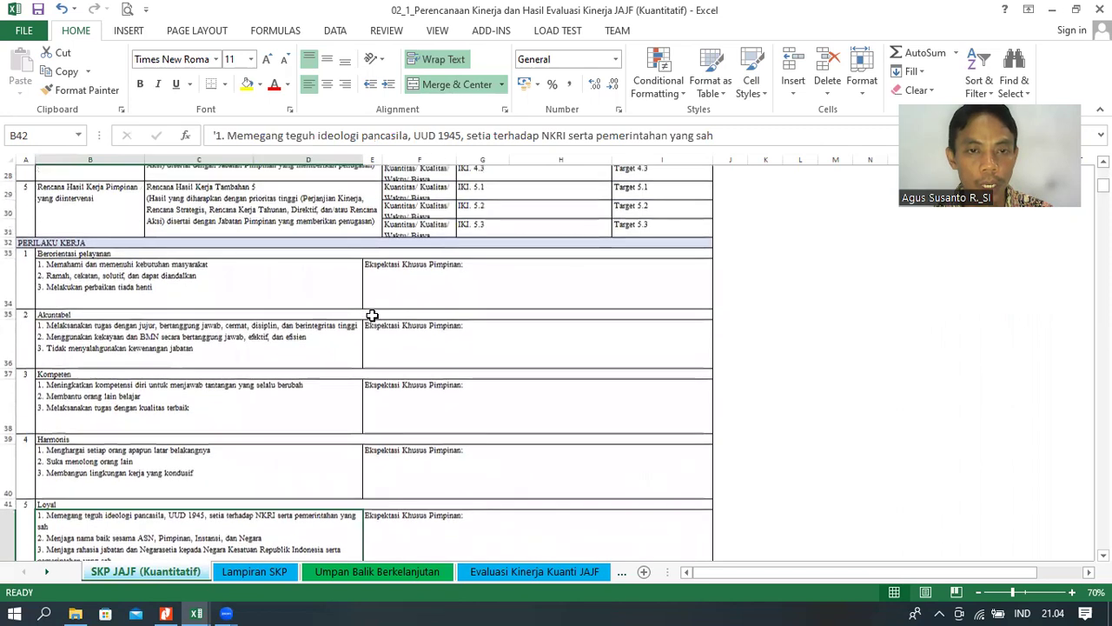
- Open the Ekspektasi Khusus Pimpinan cell of Berorientasi pelayanan for editing and leave it without entering text
left_click(181, 296)
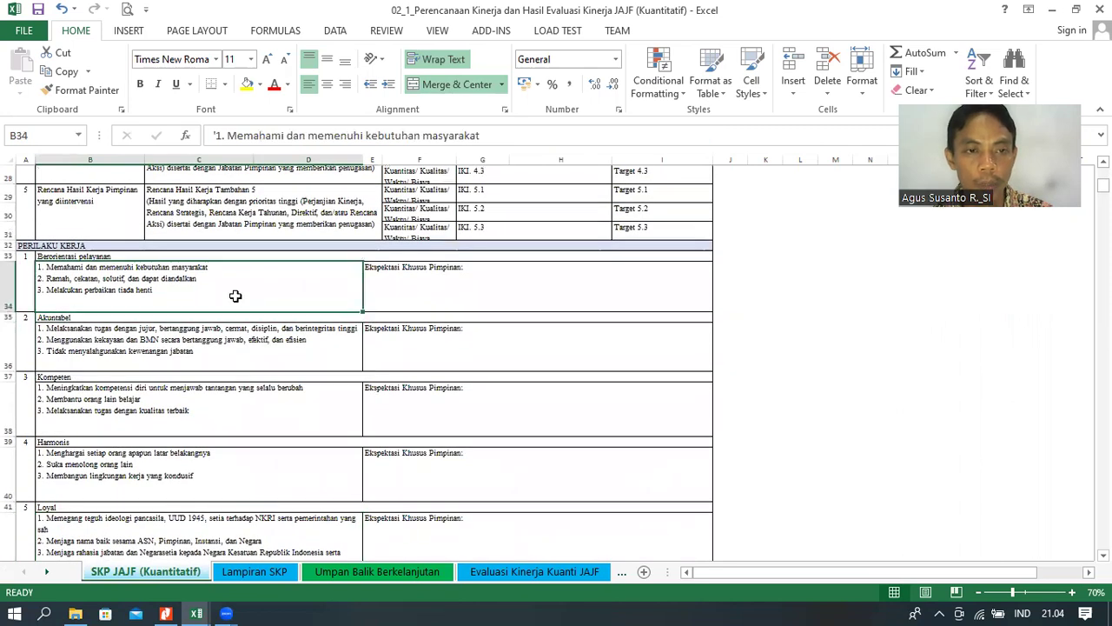
left_click(475, 289)
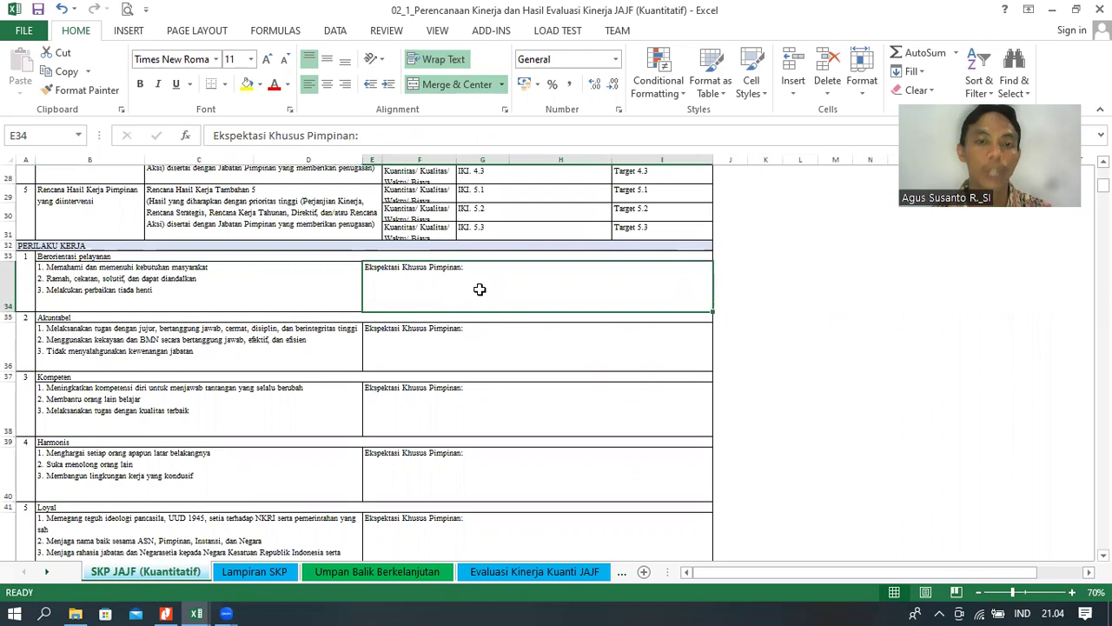
double_click(483, 289)
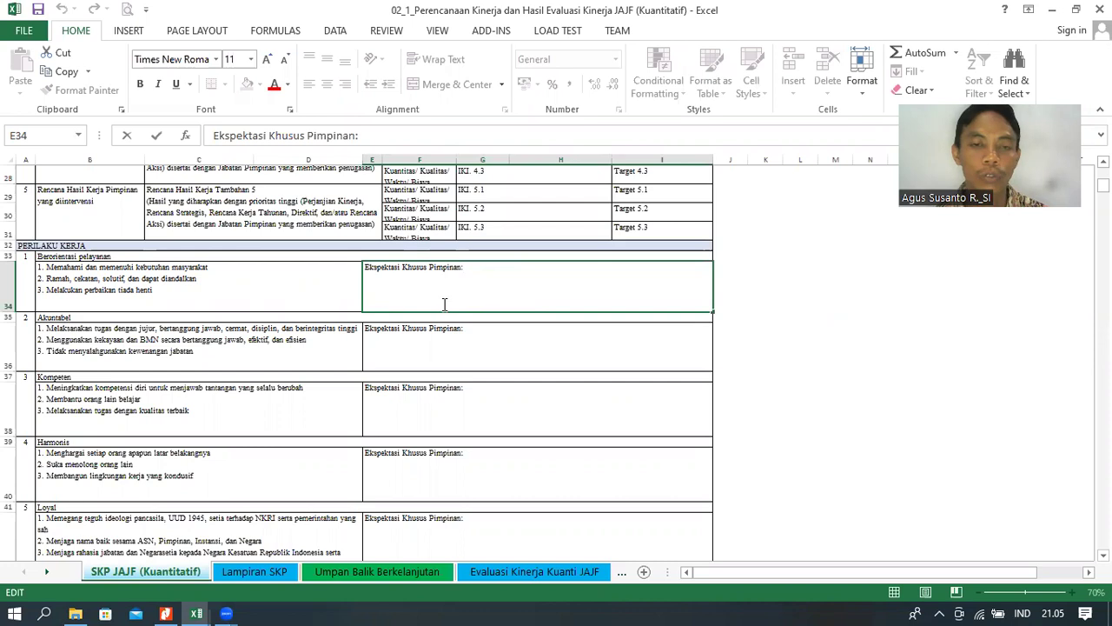
left_click(459, 347)
key("Down")
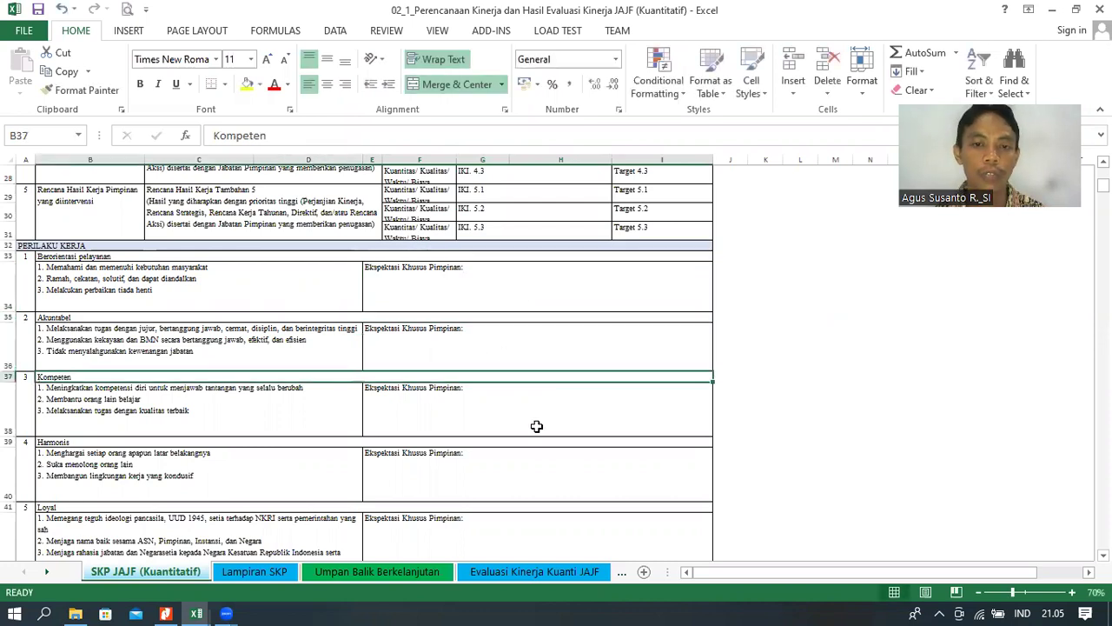
- Go through the Ekspektasi Khusus Pimpinan cells of the remaining work behaviours down to Adaptif and Kolaboratif
left_click(536, 472)
scroll(536, 469, "down", 3)
scroll(512, 457, "up", 1)
left_click(504, 454)
left_click(442, 516)
scroll(452, 469, "down", 3)
scroll(430, 405, "up", 1)
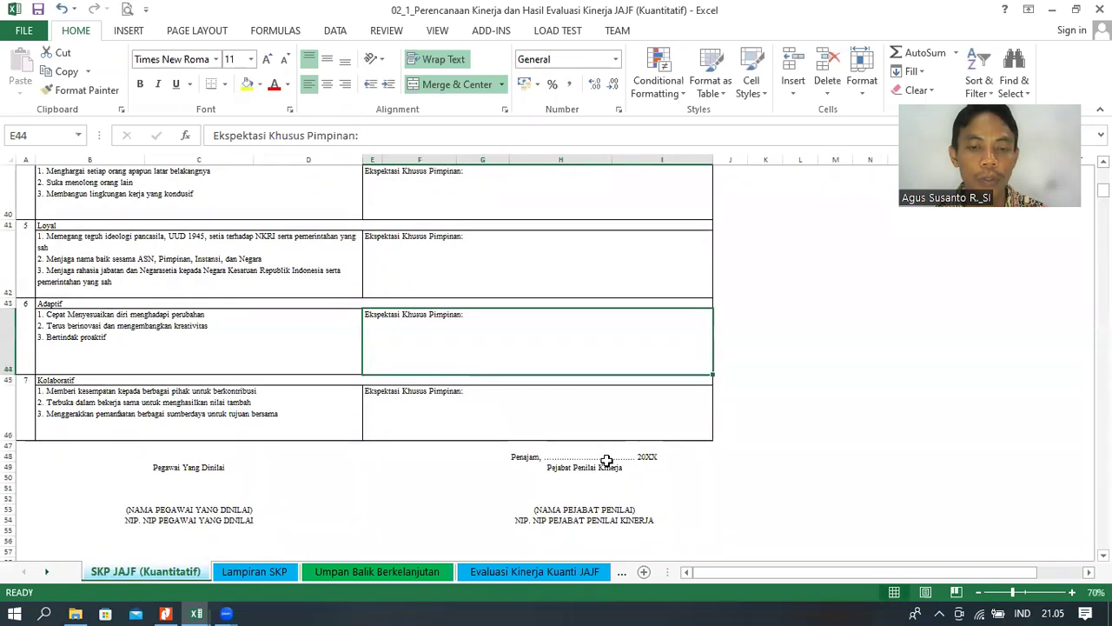
- Select the place and date line in G48 and look over the whole SKP sheet from header to signatures
left_click(607, 459)
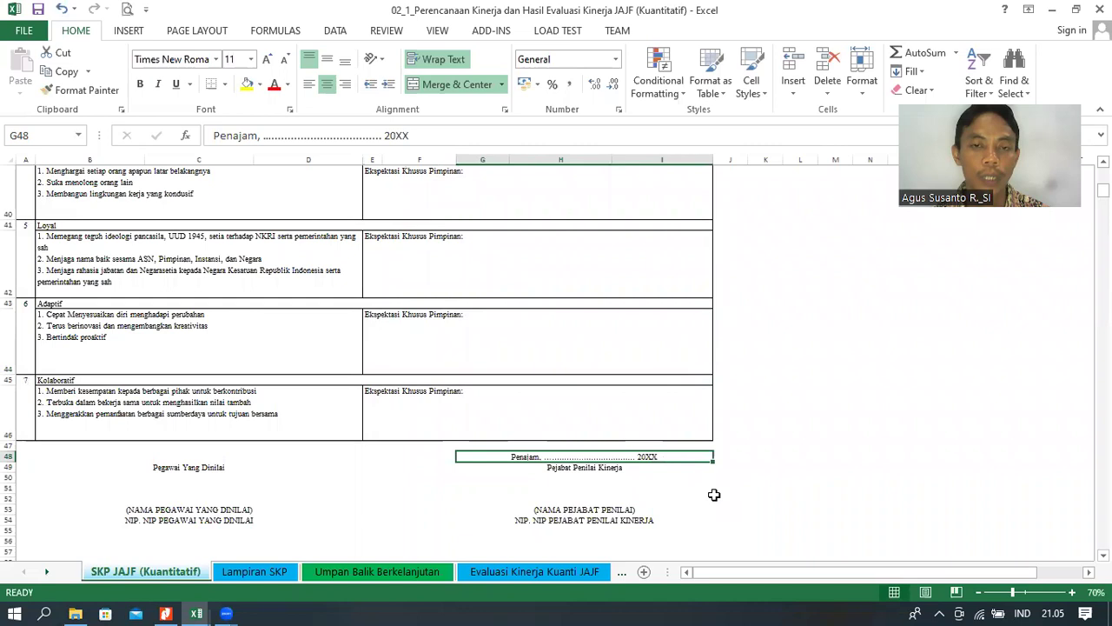
scroll(712, 495, "up", 9)
scroll(715, 489, "up", 4)
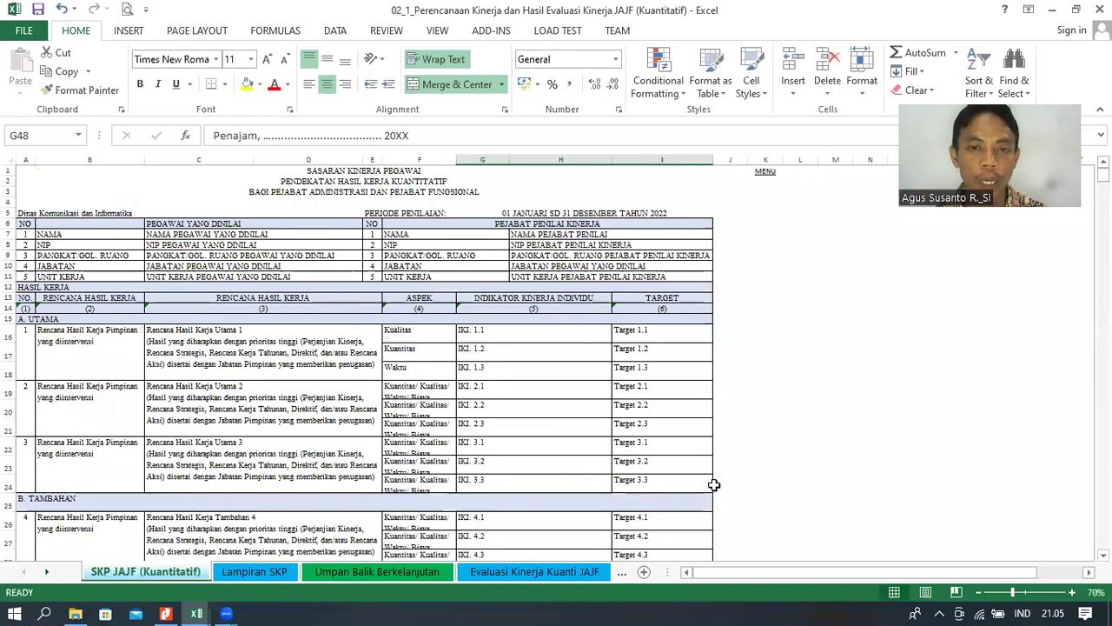
scroll(716, 484, "down", 13)
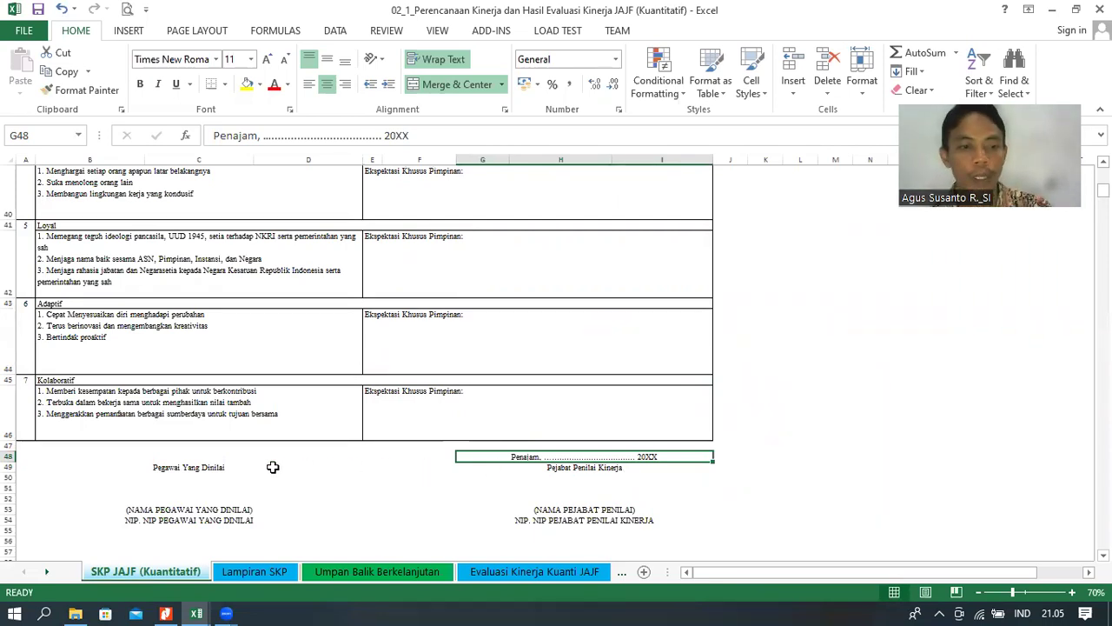
scroll(262, 472, "up", 5)
scroll(262, 472, "up", 8)
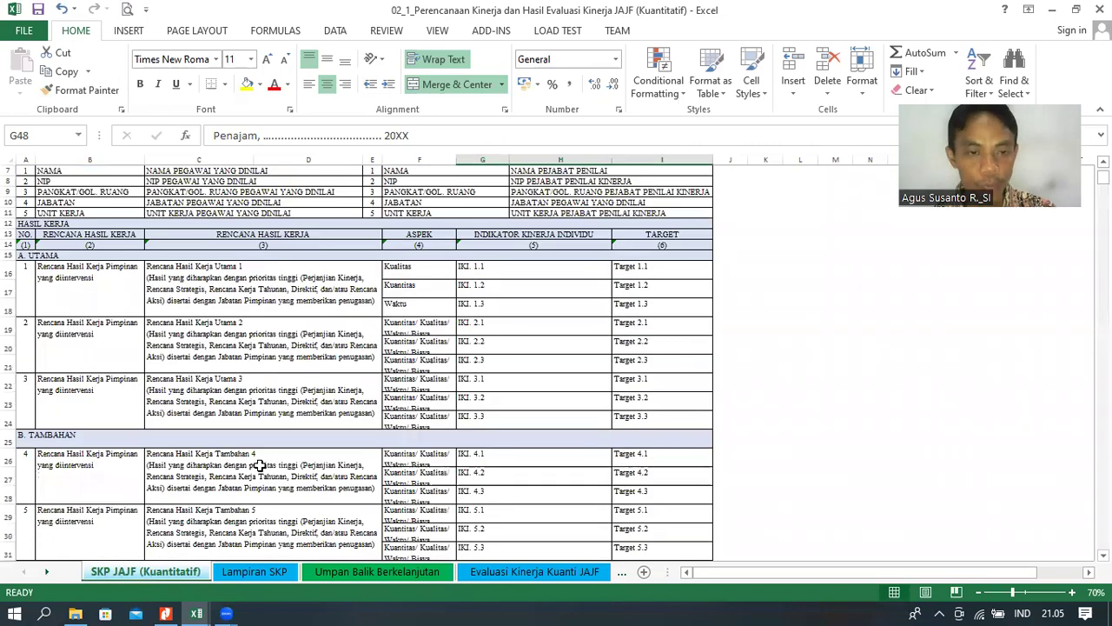
- Inspect the name and NIP formulas in the signature block of the assessed employee and the assessing official
scroll(258, 464, "down", 15)
scroll(244, 461, "up", 1)
left_click(208, 377)
left_click(197, 388)
left_click(217, 378)
left_click(282, 386)
left_click(567, 379)
left_click(522, 388)
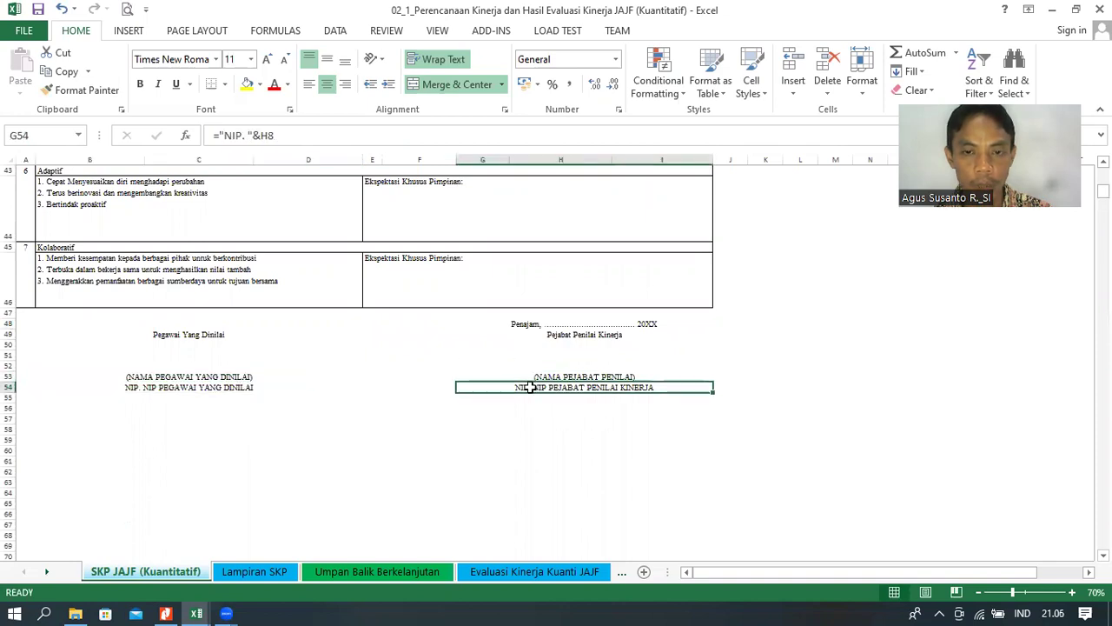
- Check the header fields that feed the signatures, including the employee's name in C7 and the assessing official's name in H7
scroll(437, 378, "up", 11)
scroll(326, 372, "up", 3)
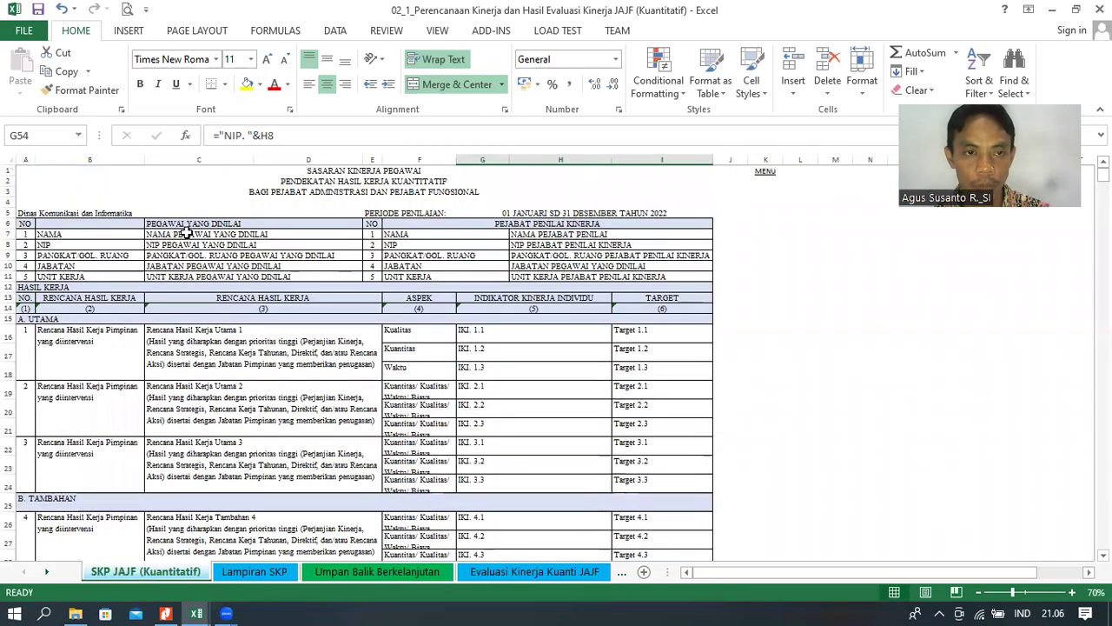
left_click(206, 235)
left_click(558, 234)
left_click(559, 254)
scroll(348, 391, "down", 12)
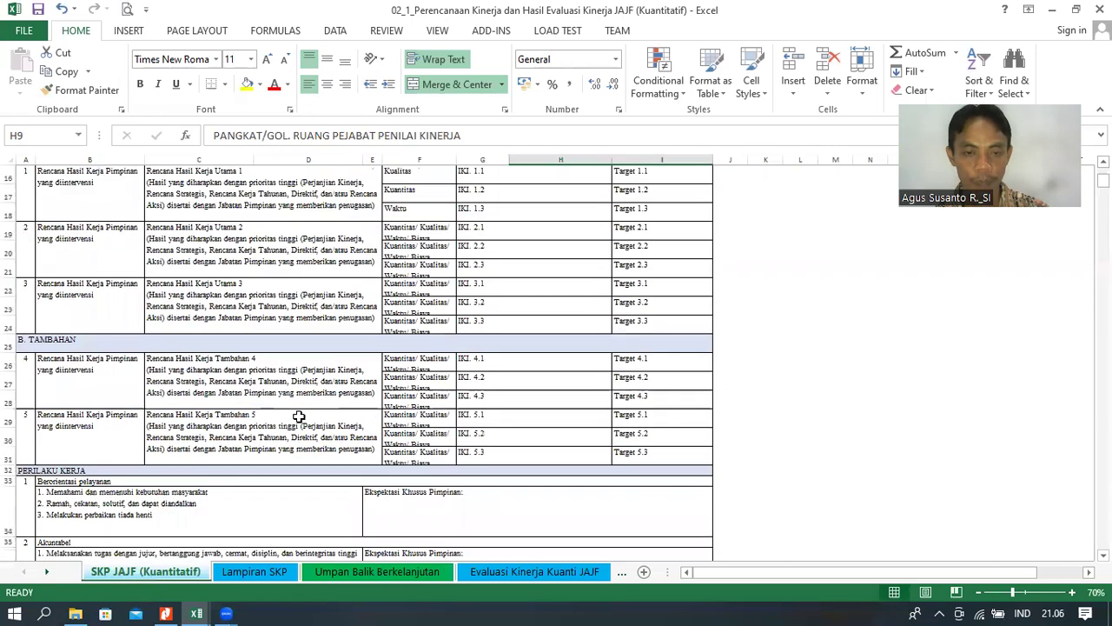
- Open the Lampiran SKP sheet and look over its resource support, accountability scheme and consequence sections
left_click(255, 571)
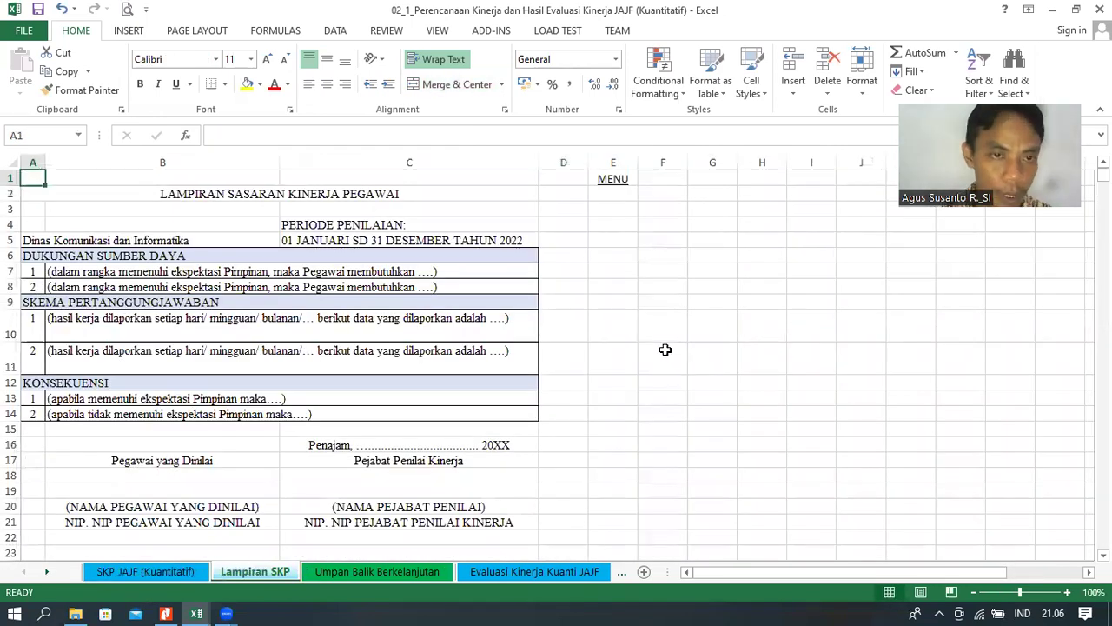
left_click(645, 322)
scroll(52, 339, "down", 1)
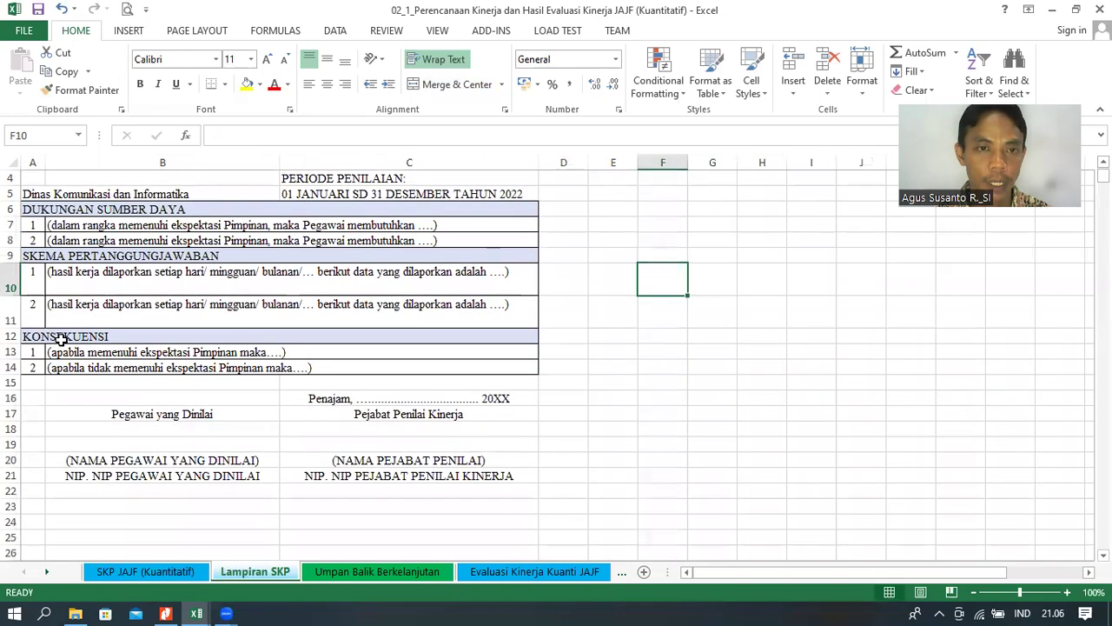
scroll(52, 339, "up", 1)
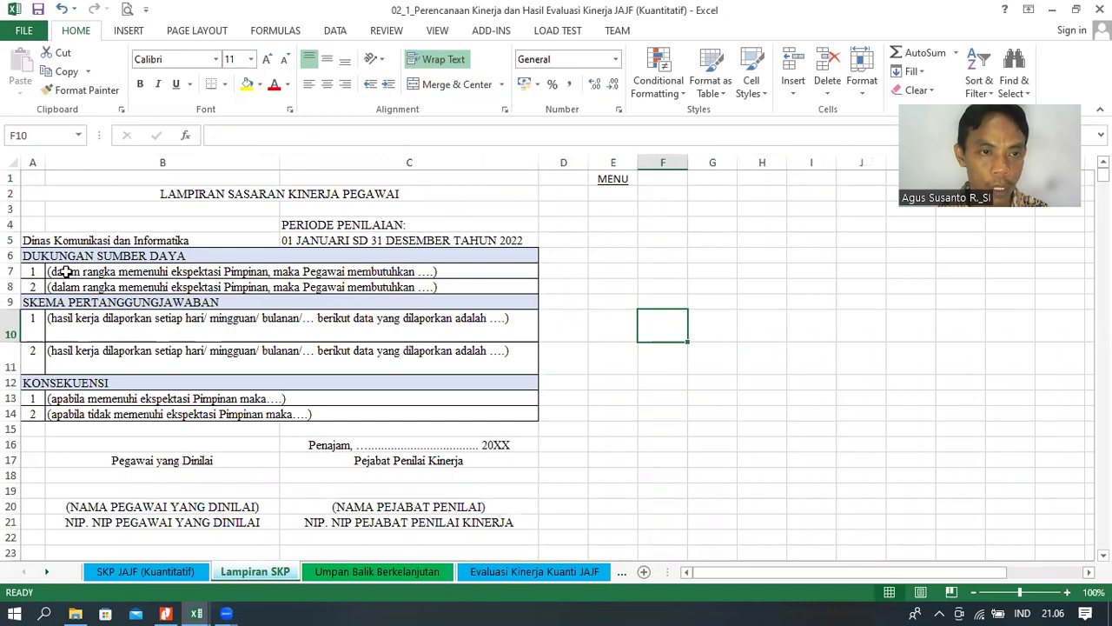
- Examine the Dukungan Sumber Daya section, including its entries in B7 and B8 and the row options for row 8
left_click(184, 256)
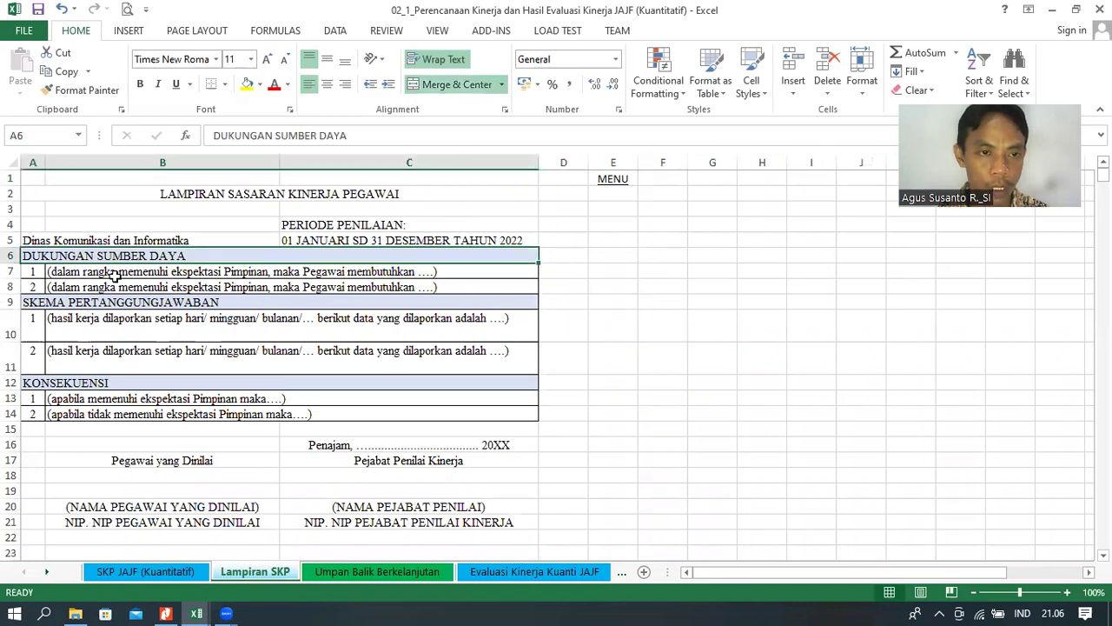
left_click(111, 277)
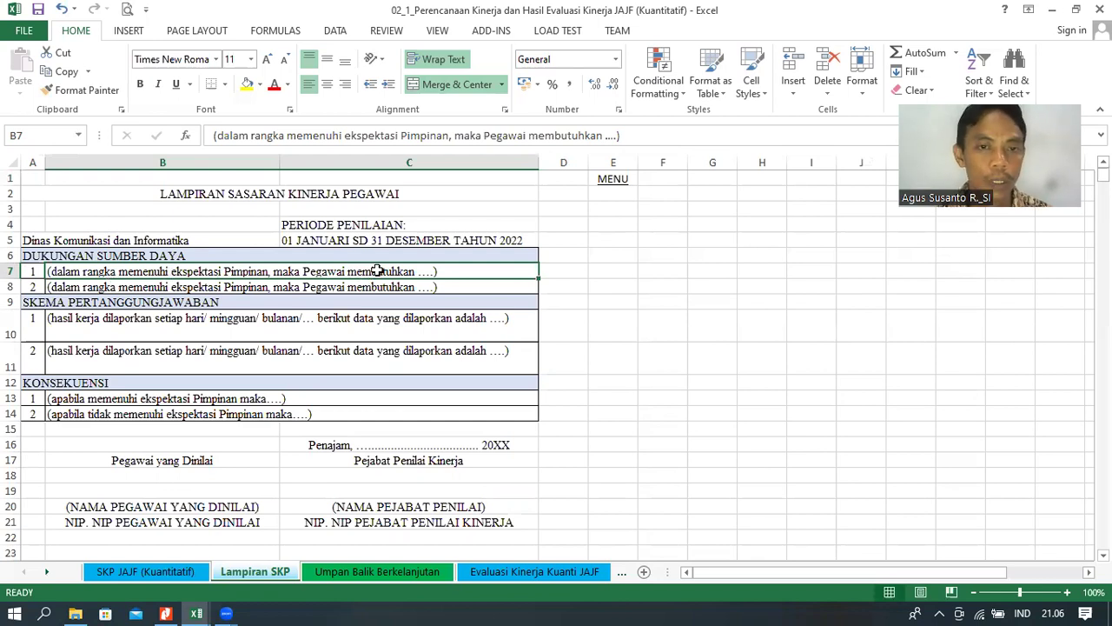
left_click(344, 290)
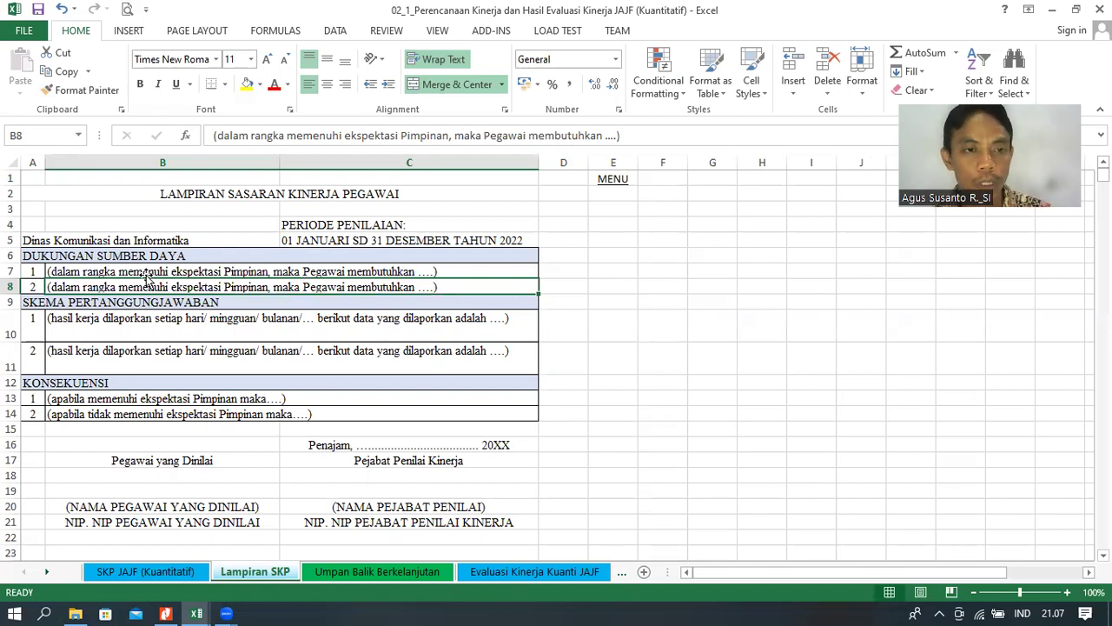
left_click(29, 287)
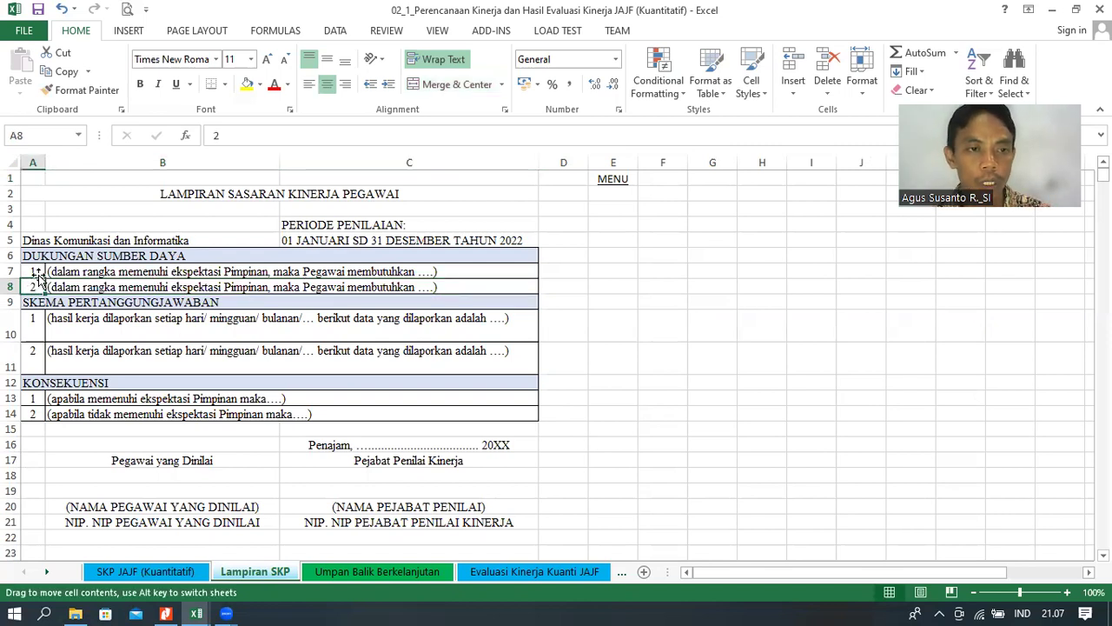
right_click(14, 287)
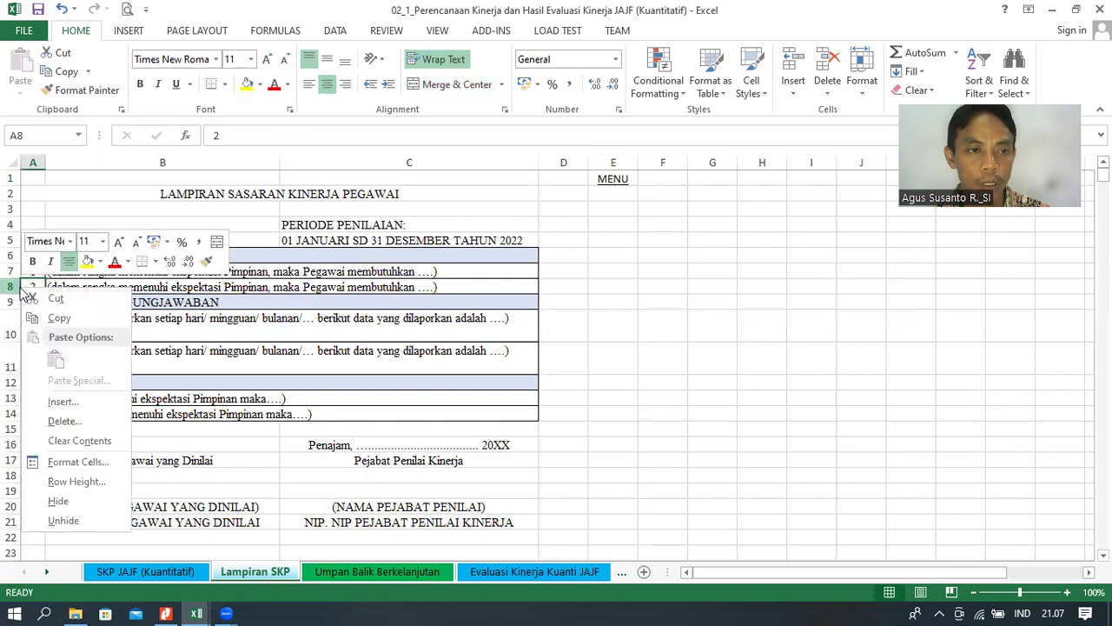
key("Escape")
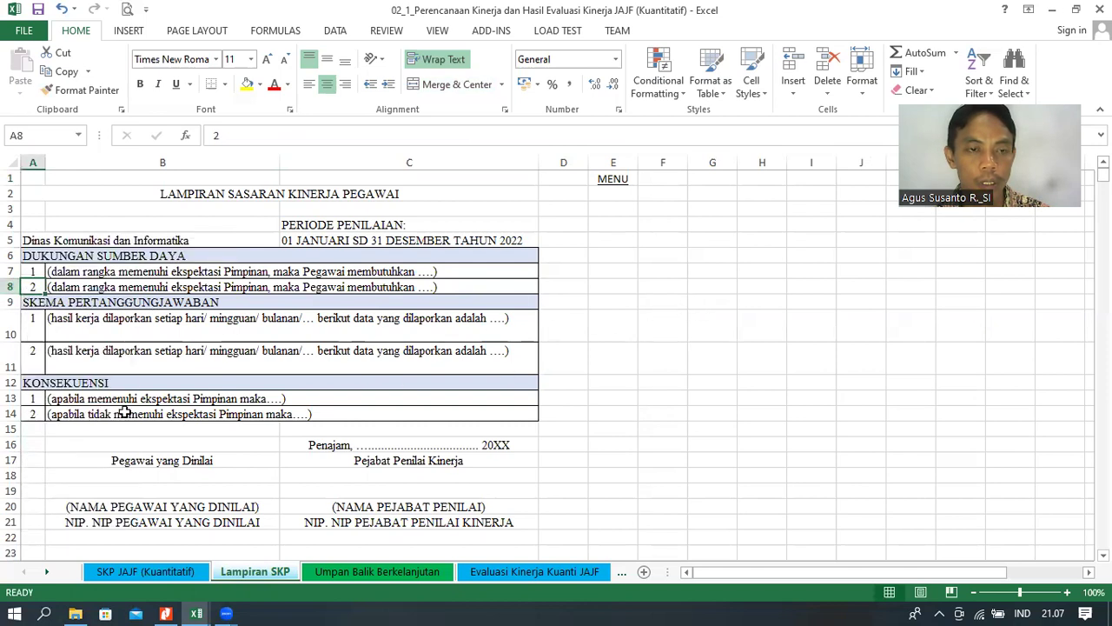
- Examine the Skema Pertanggungjawaban heading and its first reporting entry in B10
left_click(73, 333)
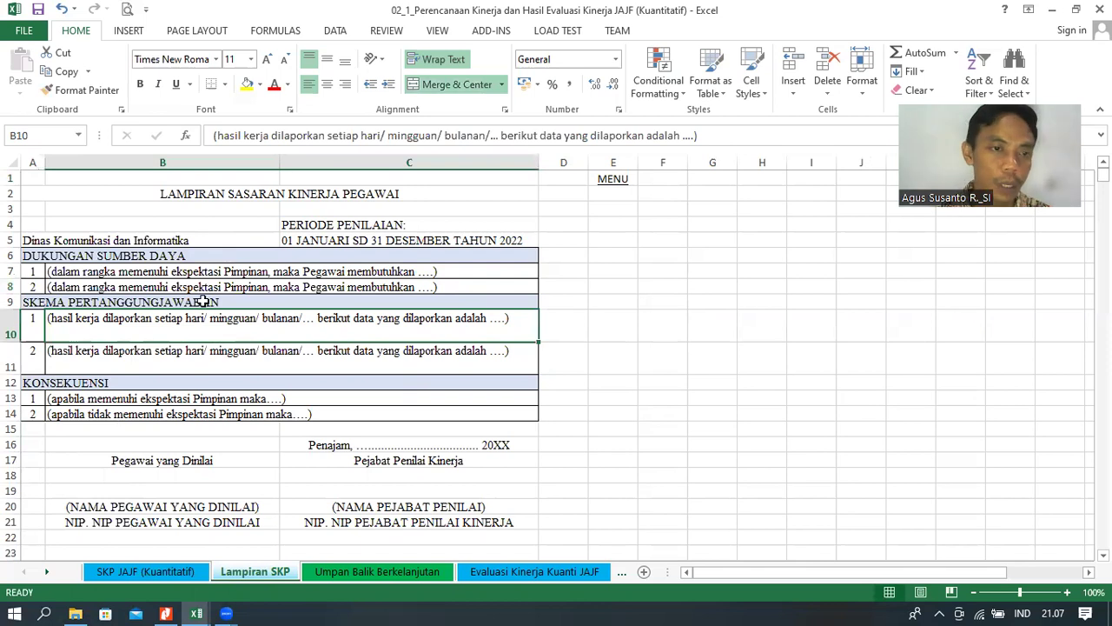
left_click(205, 302)
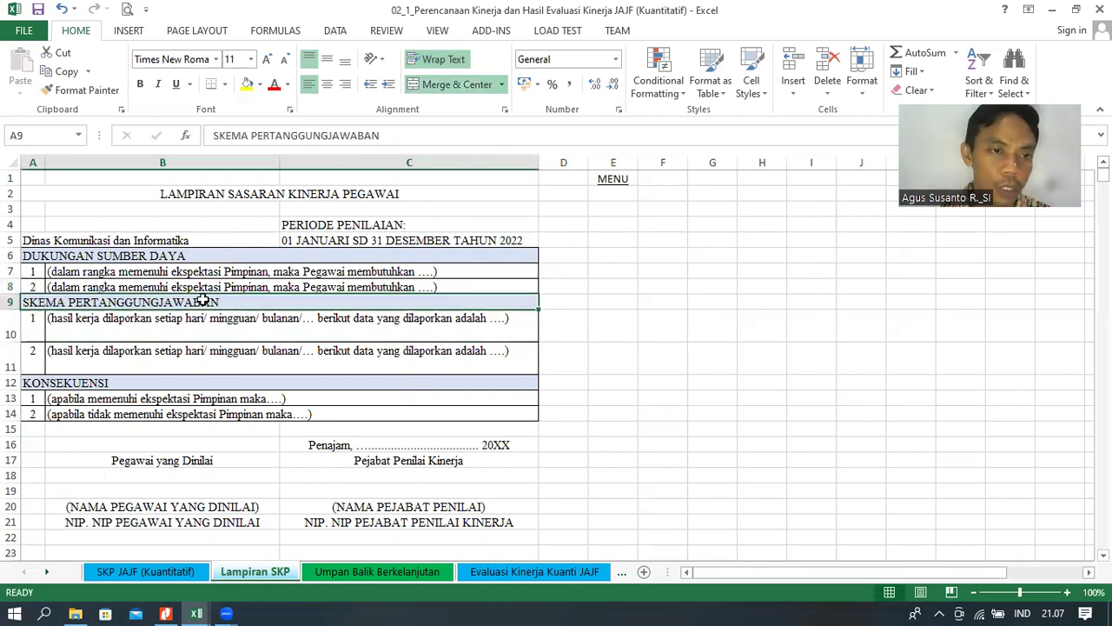
left_click(59, 335)
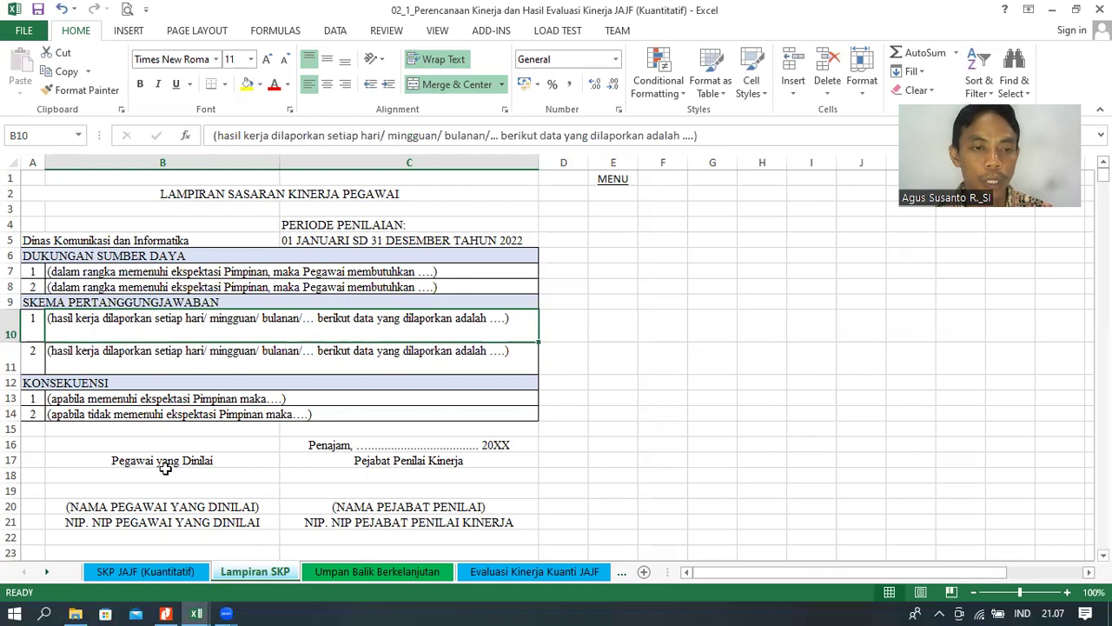
- Review the work result plans on the SKP JAJF (Kuantitatif) sheet, then the reporting entries in B10 and B11 of Lampiran SKP
left_click(166, 577)
scroll(408, 271, "up", 5)
scroll(408, 271, "up", 4)
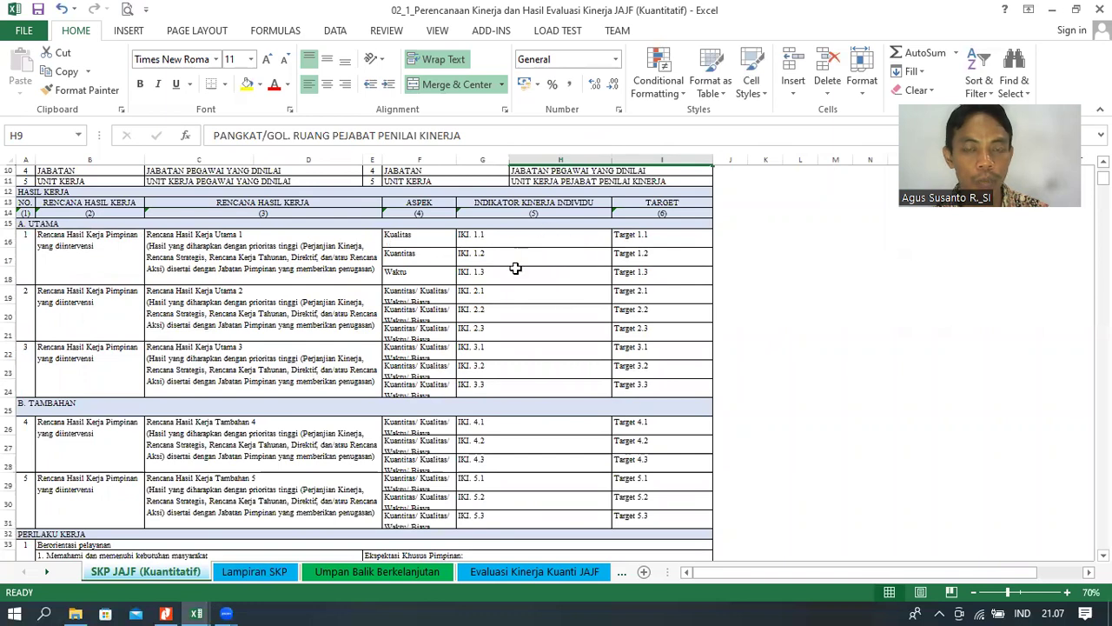
left_click(256, 575)
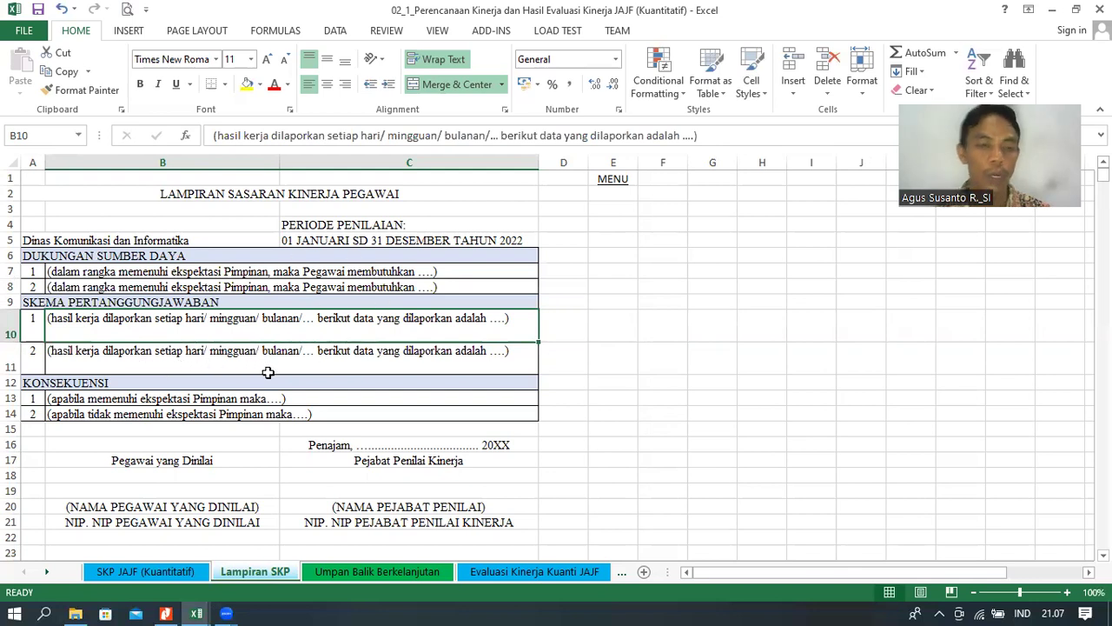
left_click(166, 354)
left_click(175, 326)
left_click(171, 362)
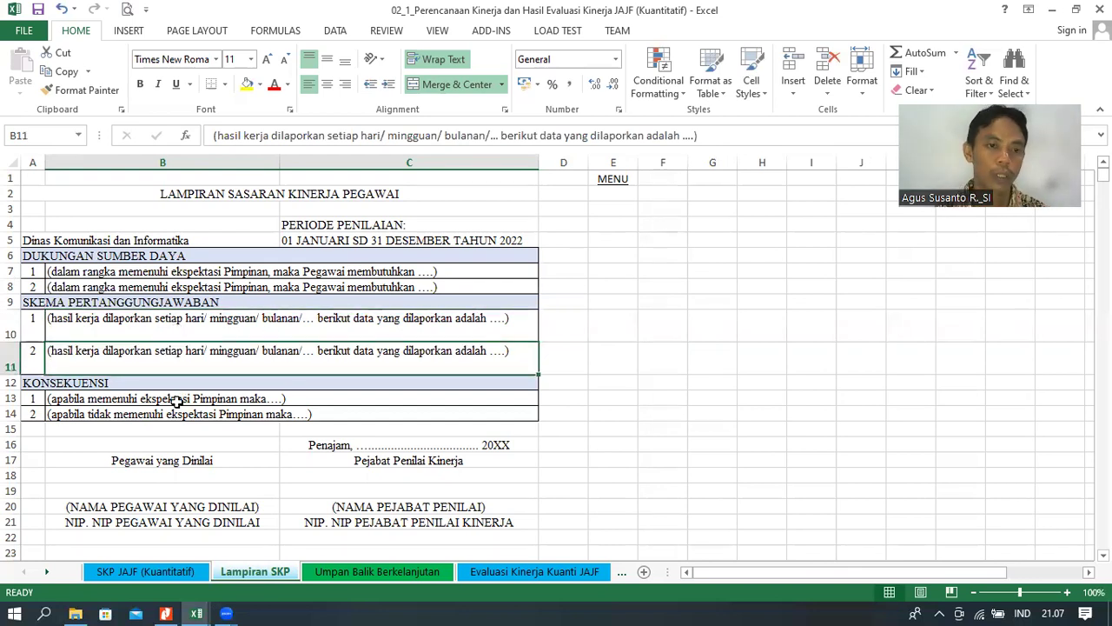
- Examine the Konsekuensi entries in B13 and B14 and the formula behind the place and date line in C16
left_click(176, 400)
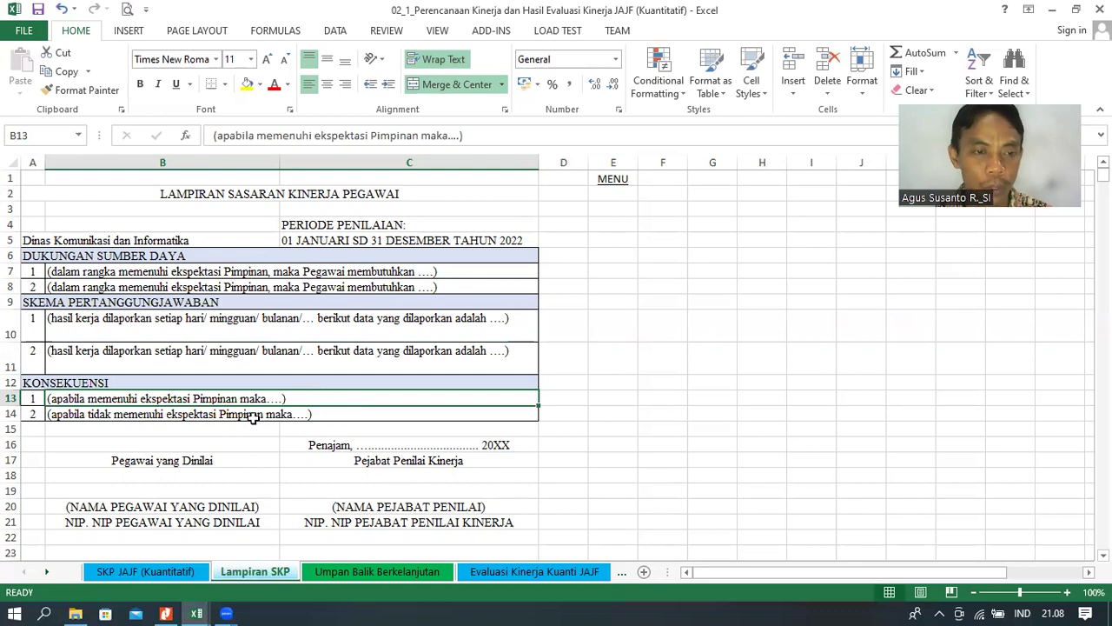
left_click(252, 416)
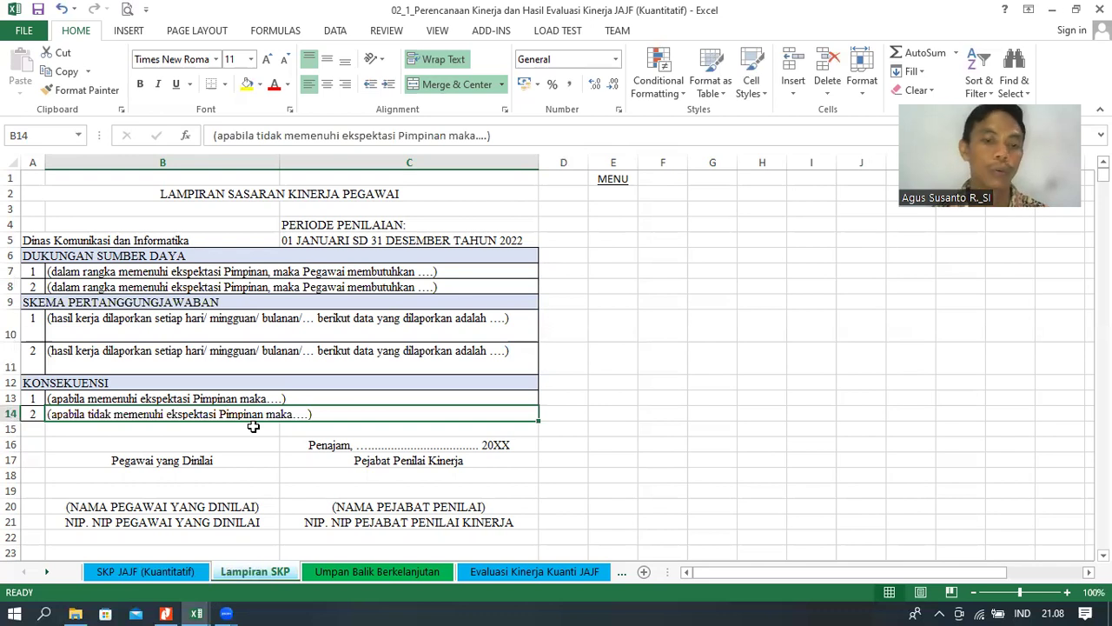
left_click(403, 446)
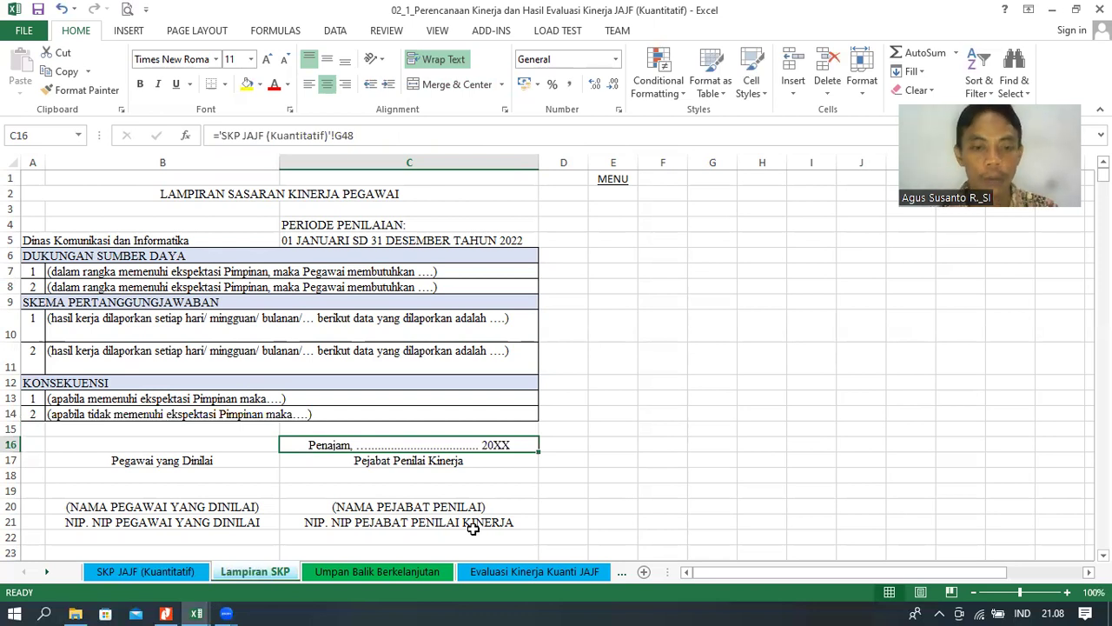
- Open the Umpan Balik Berkelanjutan sheet and select the first realisation cell, G18, under Hasil Kerja Utama
left_click(349, 576)
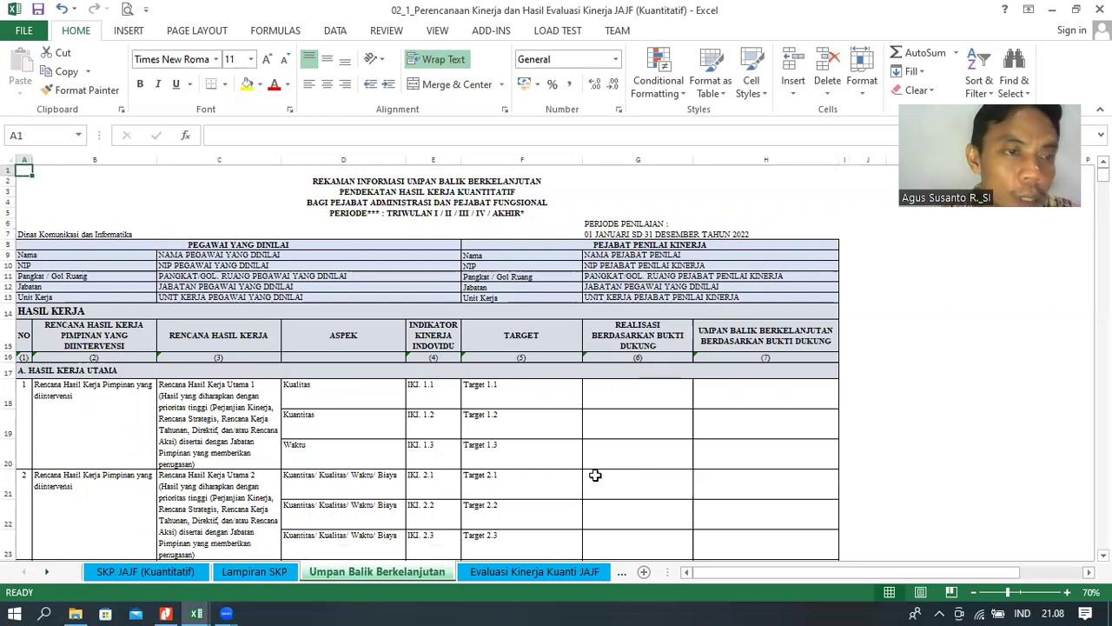
scroll(597, 476, "down", 1)
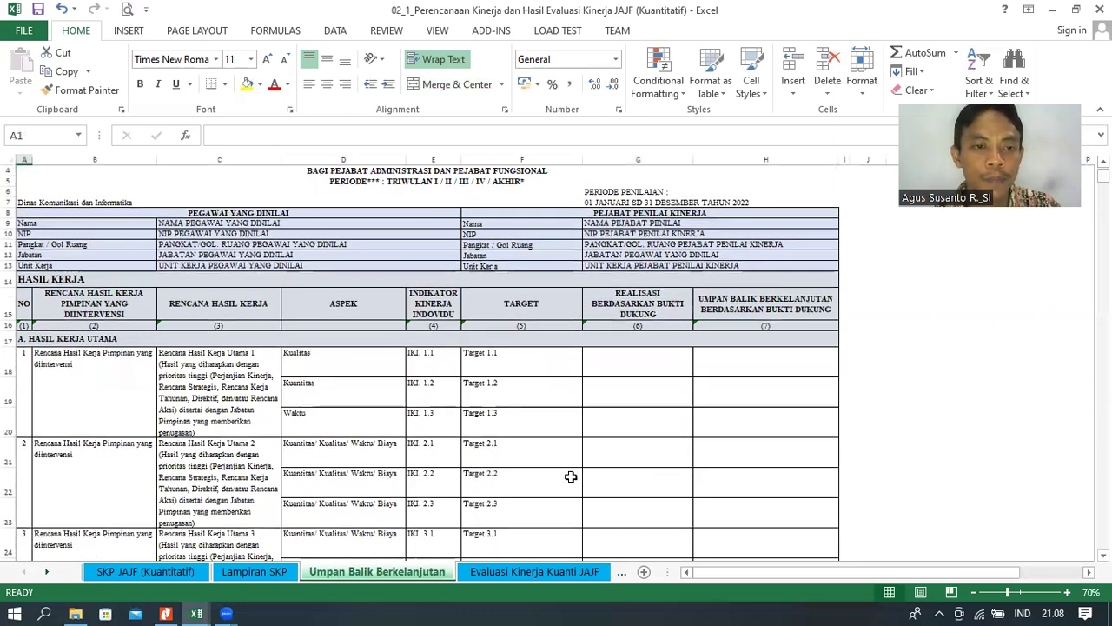
scroll(571, 476, "down", 2)
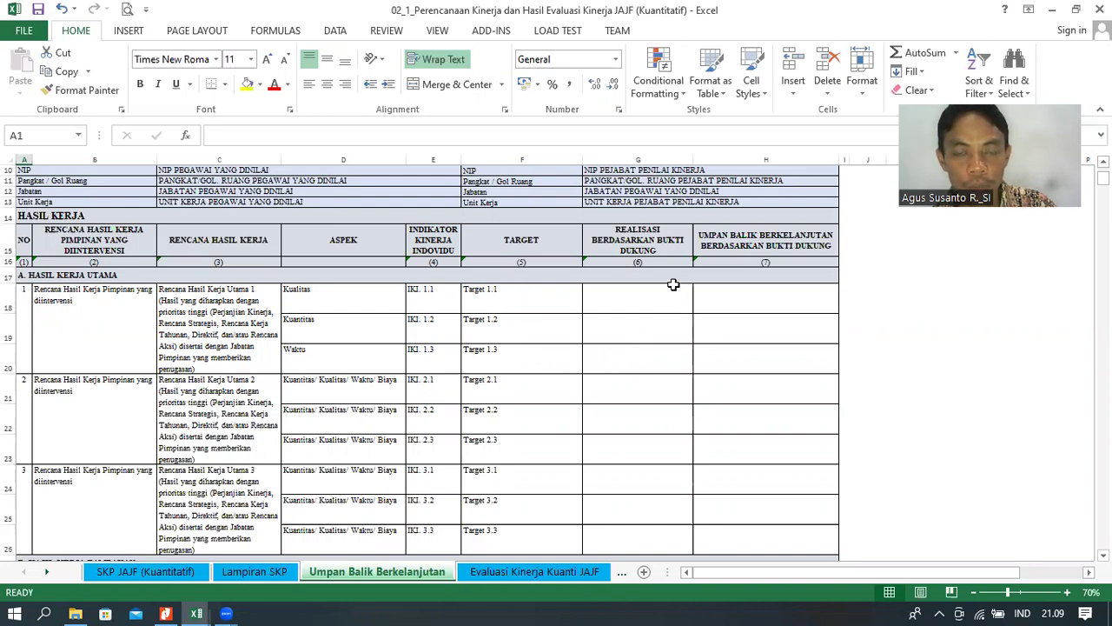
left_click(644, 310)
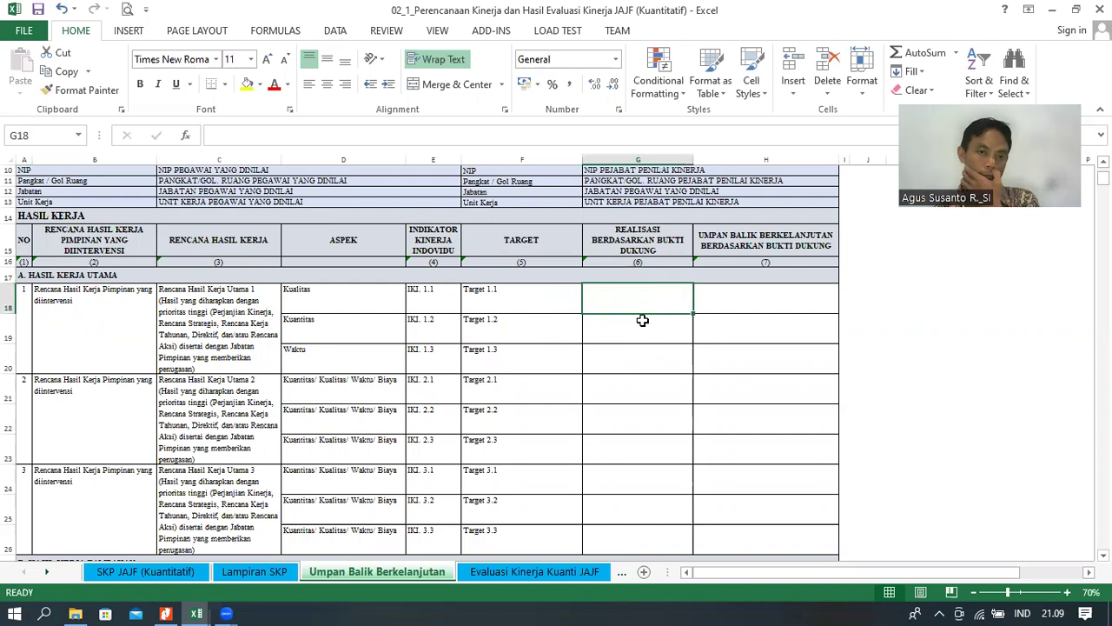
- Inspect the formulas that pull the leader's work plan into B18 and the employee's work plan into C18
left_click(118, 340)
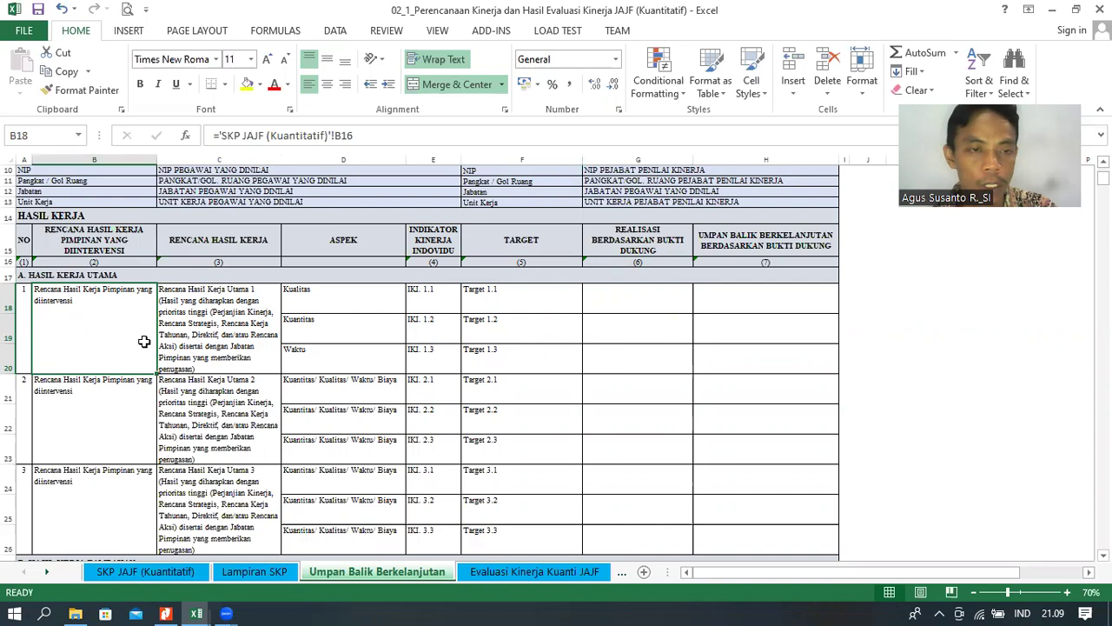
left_click(207, 309)
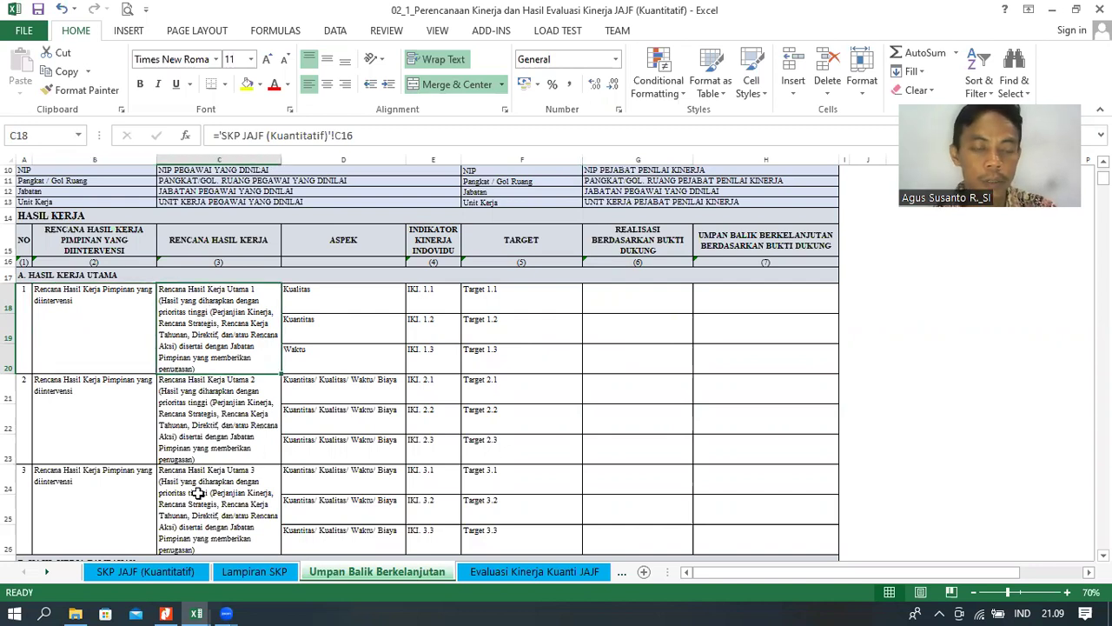
left_click(81, 336)
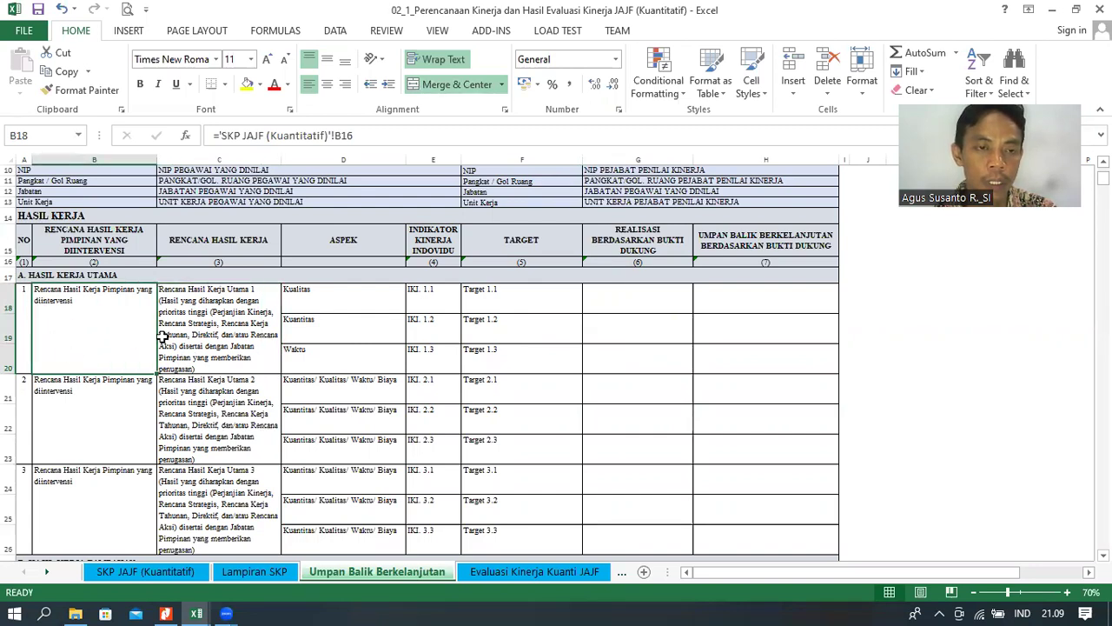
left_click(207, 309)
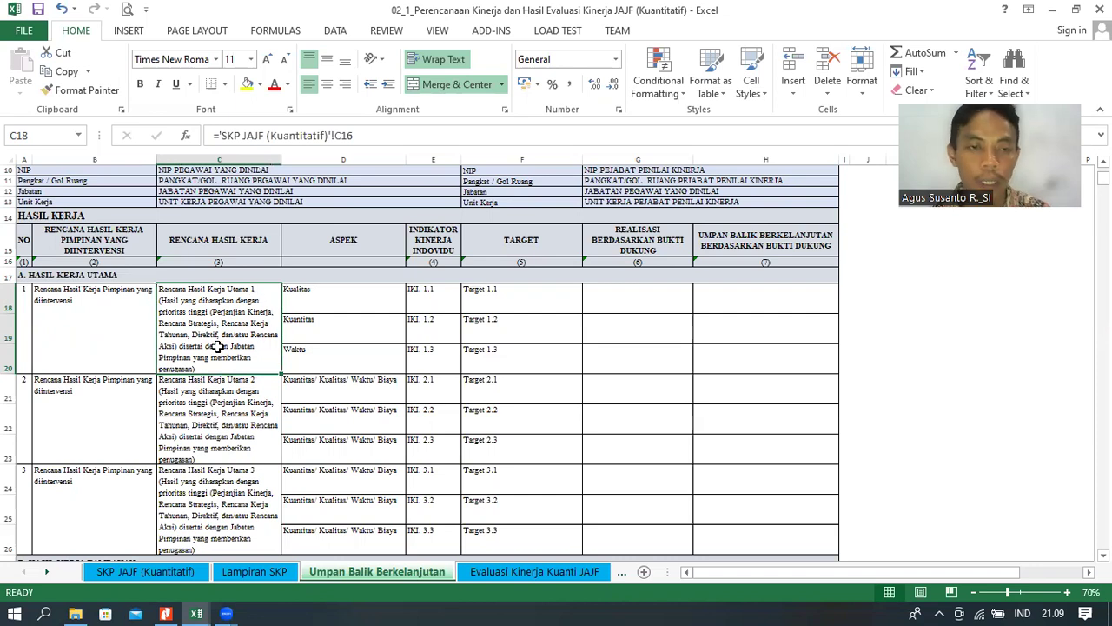
- Inspect the linked aspect and indicator formulas in D18:E20 and the target in F18 for the first main work result
left_click(325, 294)
left_click(343, 334)
left_click(354, 367)
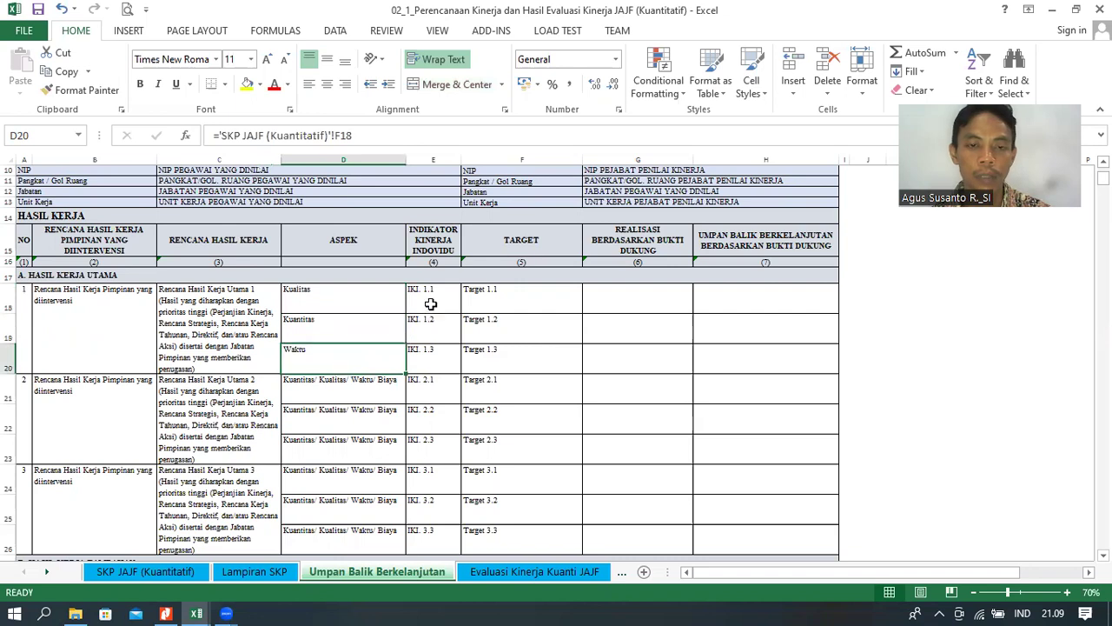
left_click(339, 303)
left_click(424, 291)
left_click(434, 323)
left_click(440, 347)
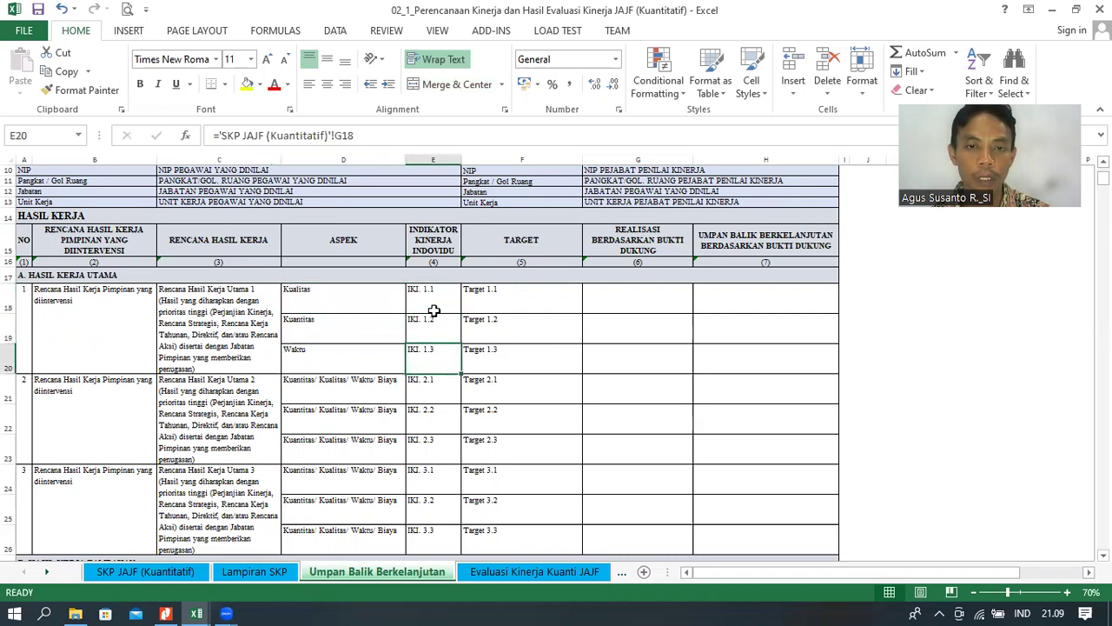
left_click(502, 293)
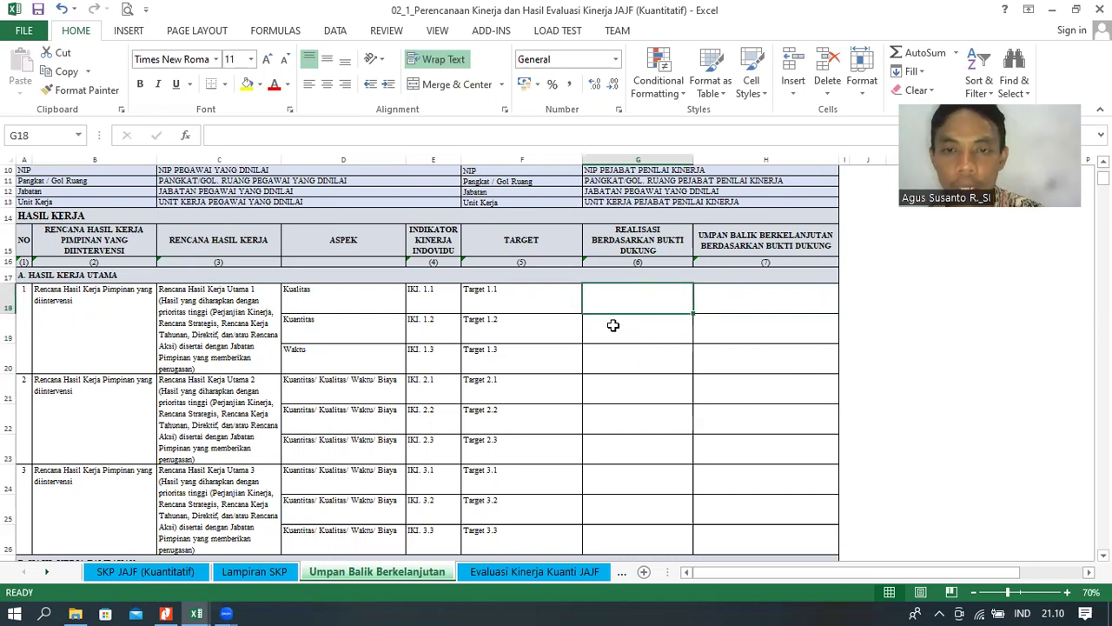
- Compare the feedback column header and cell H18 with the realisation cell G18 for the first main work result
left_click(782, 302)
left_click(770, 230)
left_click(785, 305)
left_click(774, 244)
left_click(779, 306)
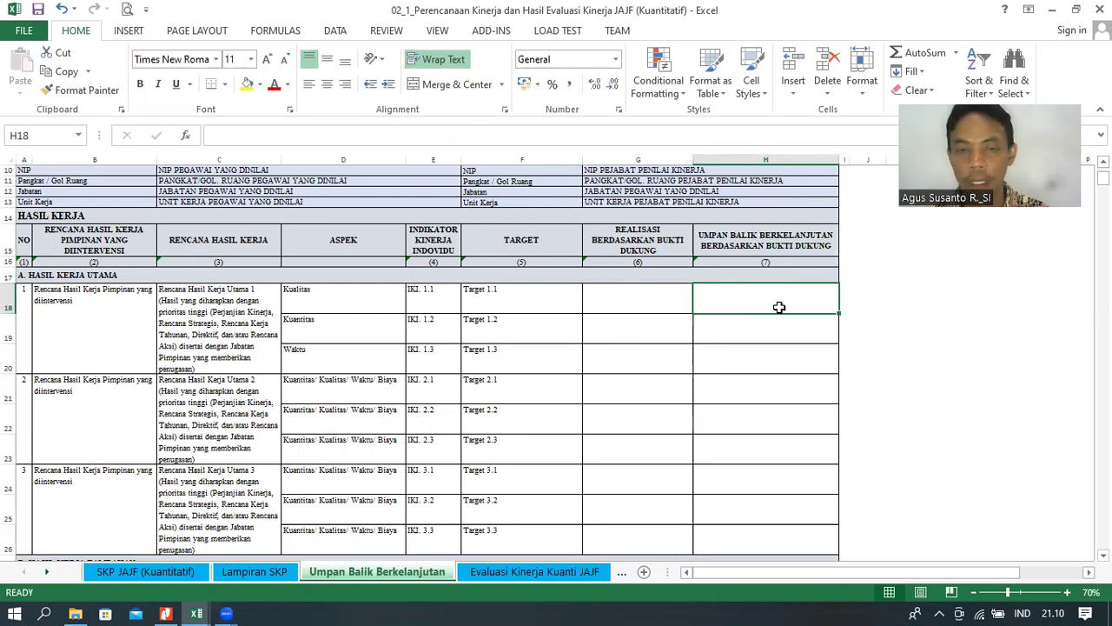
left_click(641, 308)
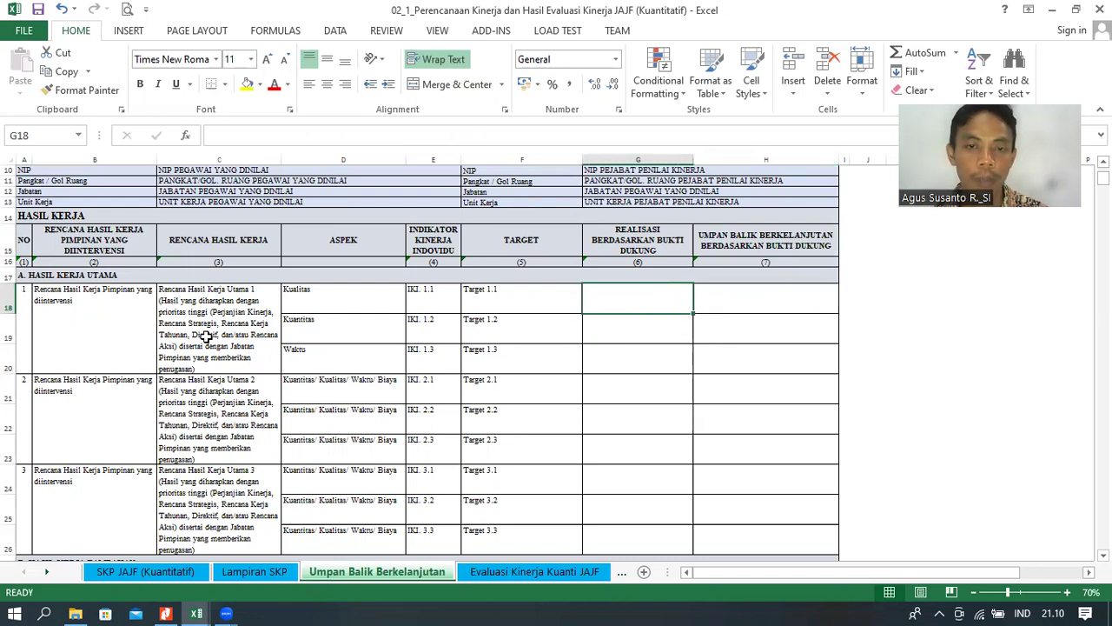
left_click(789, 298)
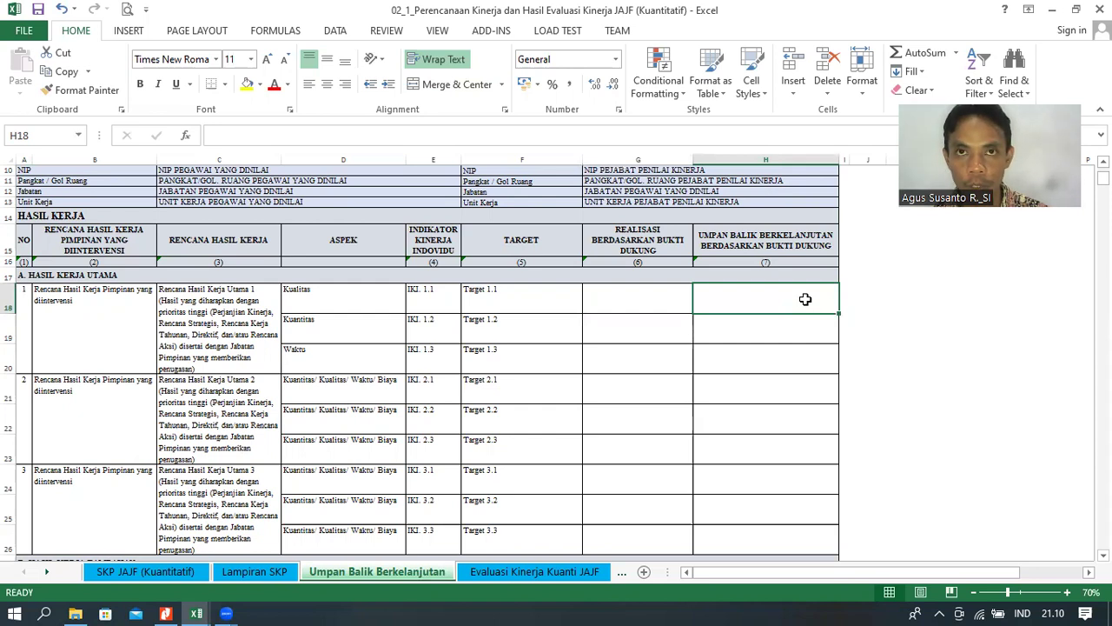
- Look over the ongoing feedback cells H18 to H20, matching them with the quality, quantity and time aspects
key("Down")
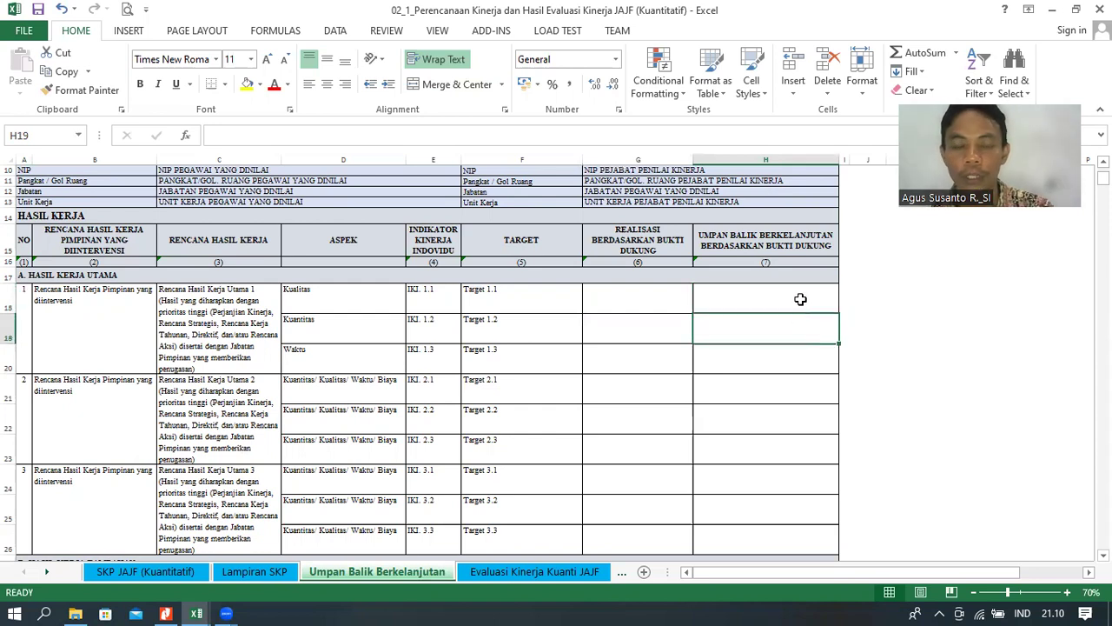
left_click(800, 299)
left_click(794, 328)
left_click(772, 300)
left_click(771, 324)
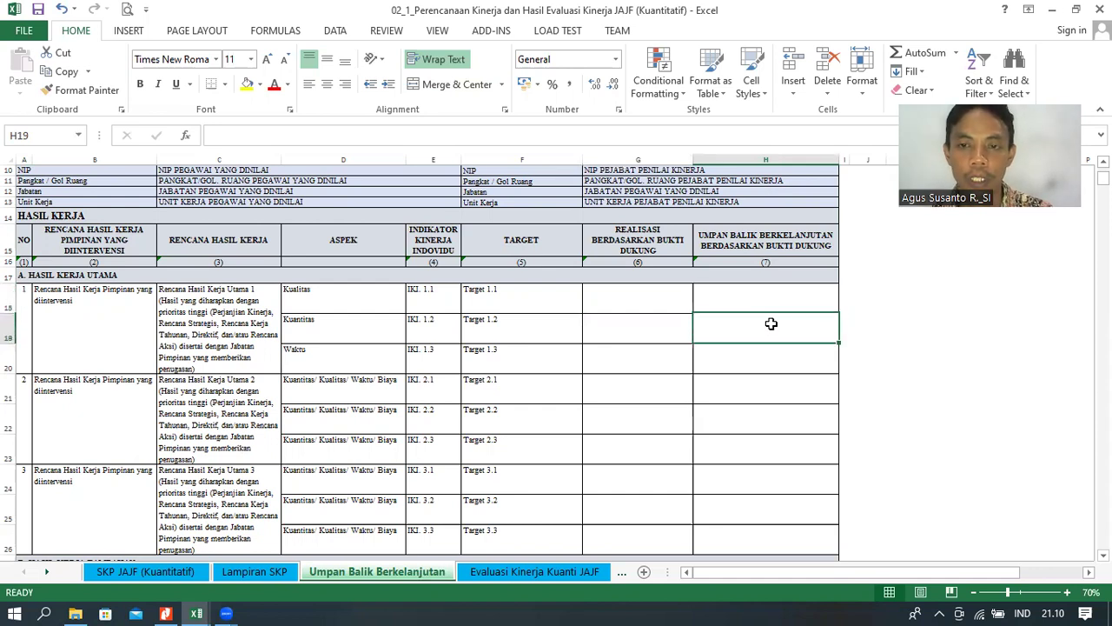
key("Up")
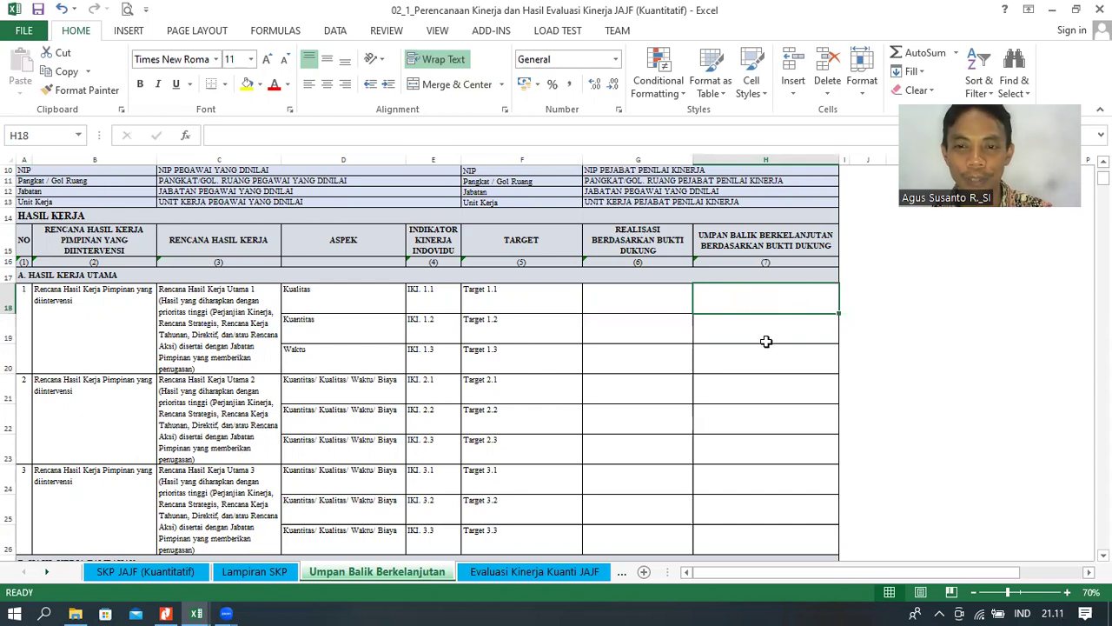
left_click(766, 341)
left_click(759, 363)
left_click(779, 295)
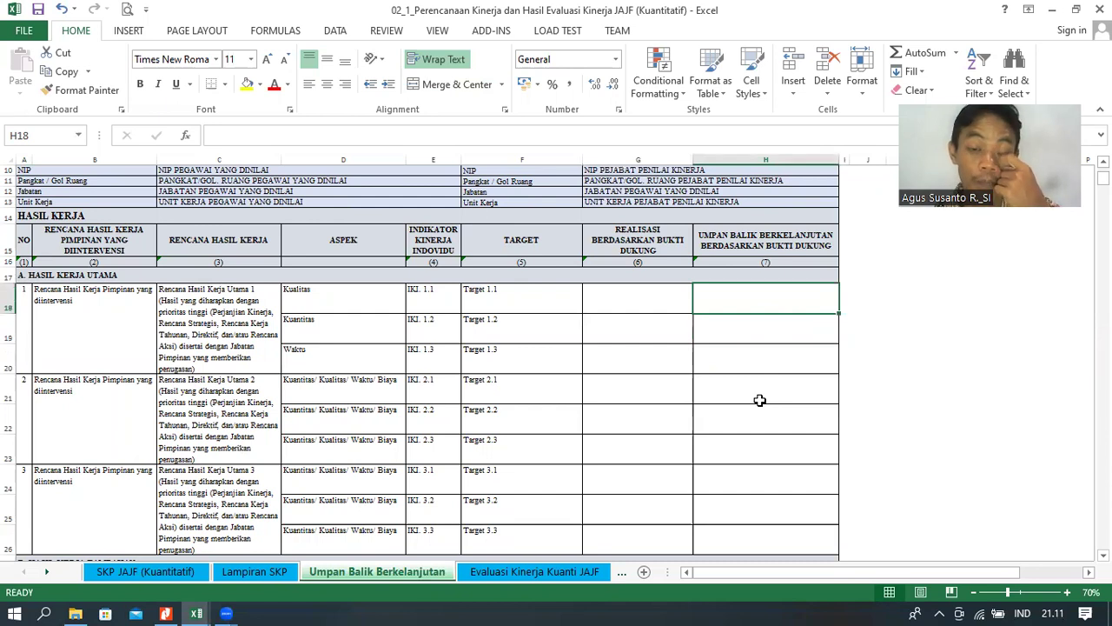
left_click(758, 244)
left_click(757, 294)
left_click(744, 337)
left_click(745, 303)
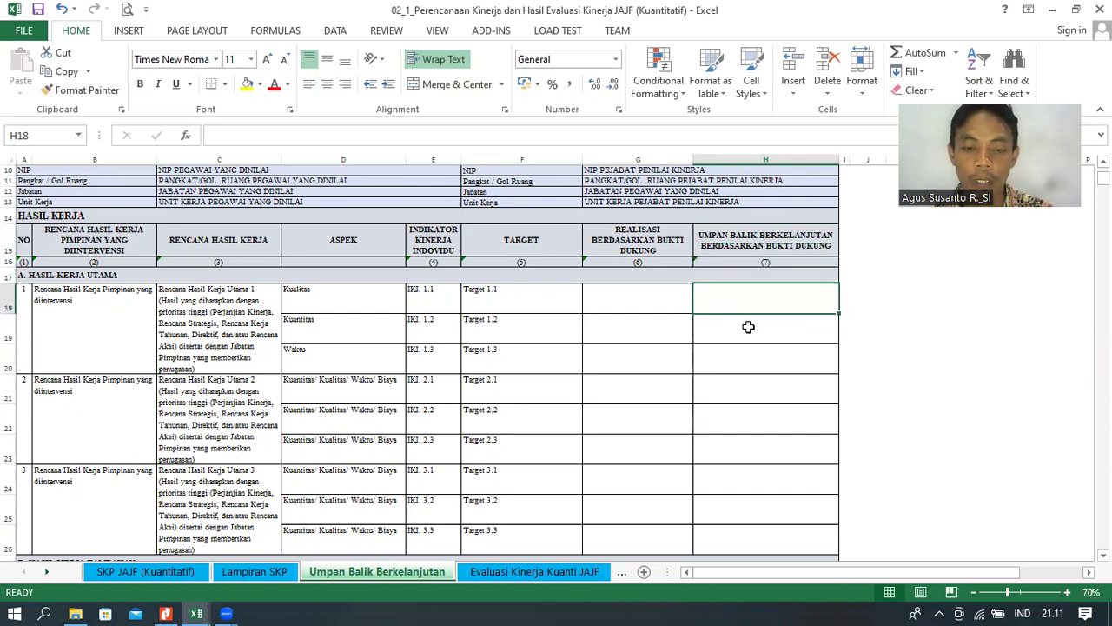
left_click(748, 325)
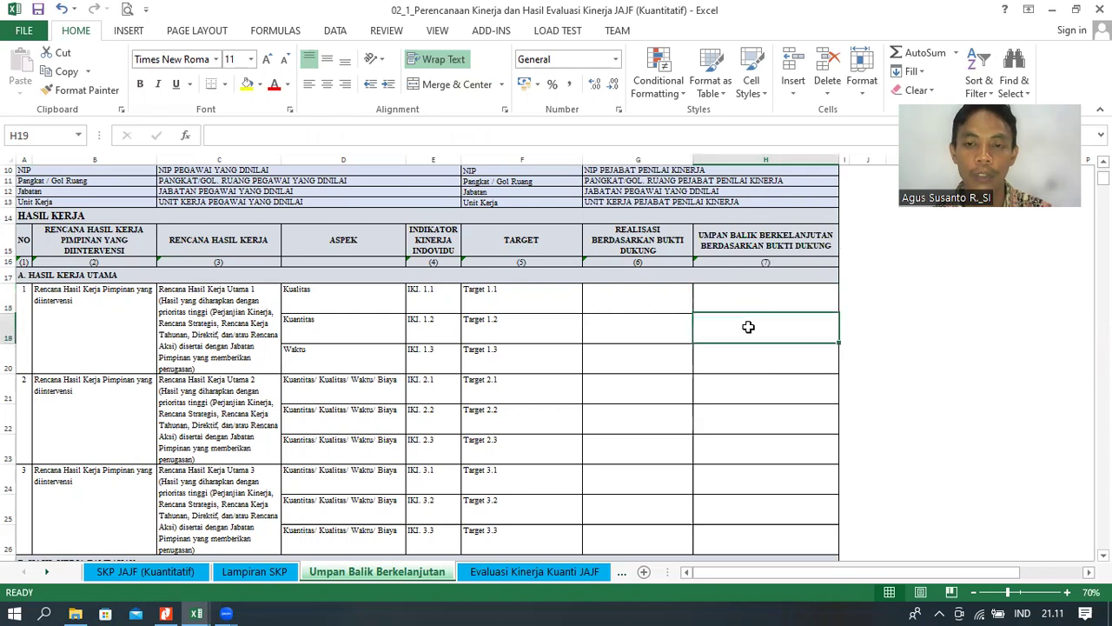
- Go through the ongoing feedback cells H18 to H23 for the first and second main work results
left_click(756, 302)
left_click(753, 332)
left_click(753, 304)
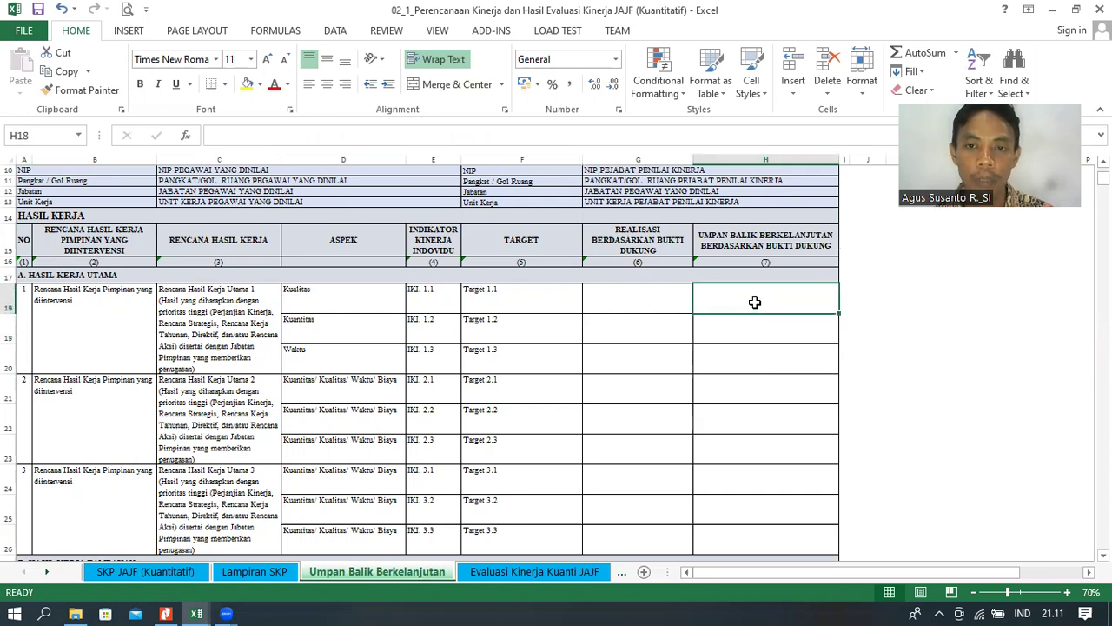
left_click(759, 332)
left_click(766, 301)
left_click(770, 333)
left_click(777, 358)
left_click(779, 391)
left_click(781, 447)
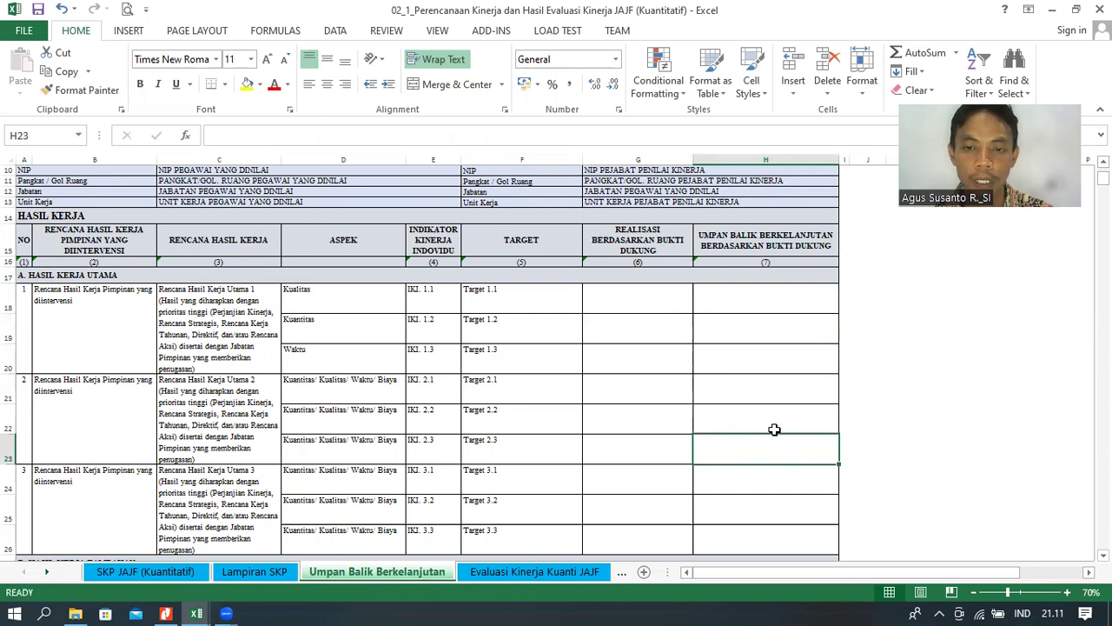
left_click(776, 421)
left_click(782, 386)
left_click(717, 357)
- Compare the leader's work plan in B18 with the employee's work plans in C18 and C21
left_click(213, 346)
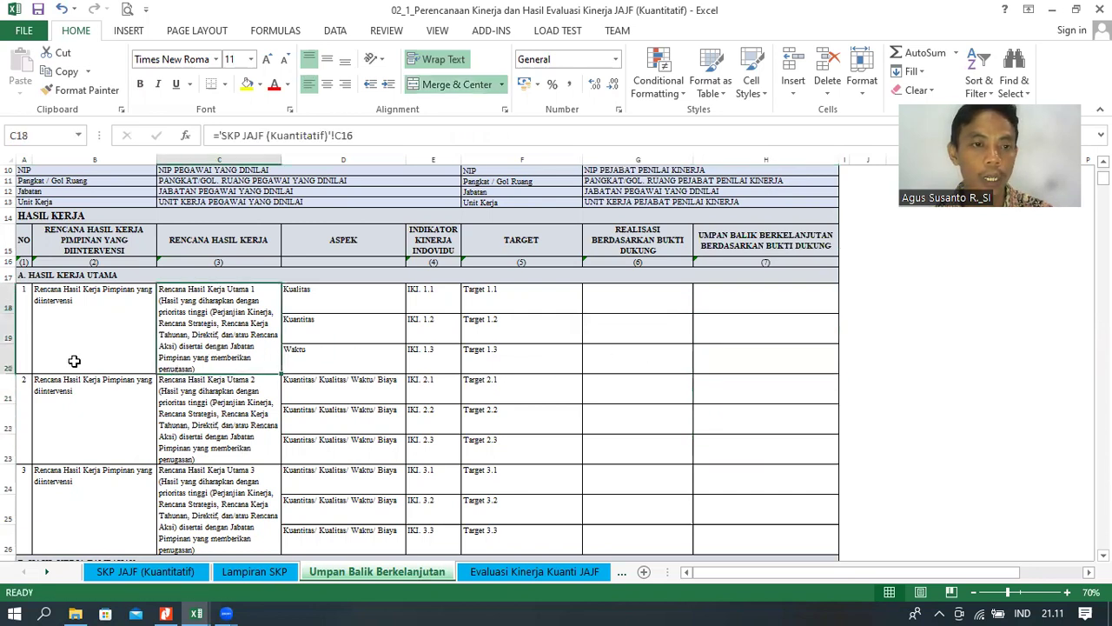
left_click(75, 360)
left_click(213, 352)
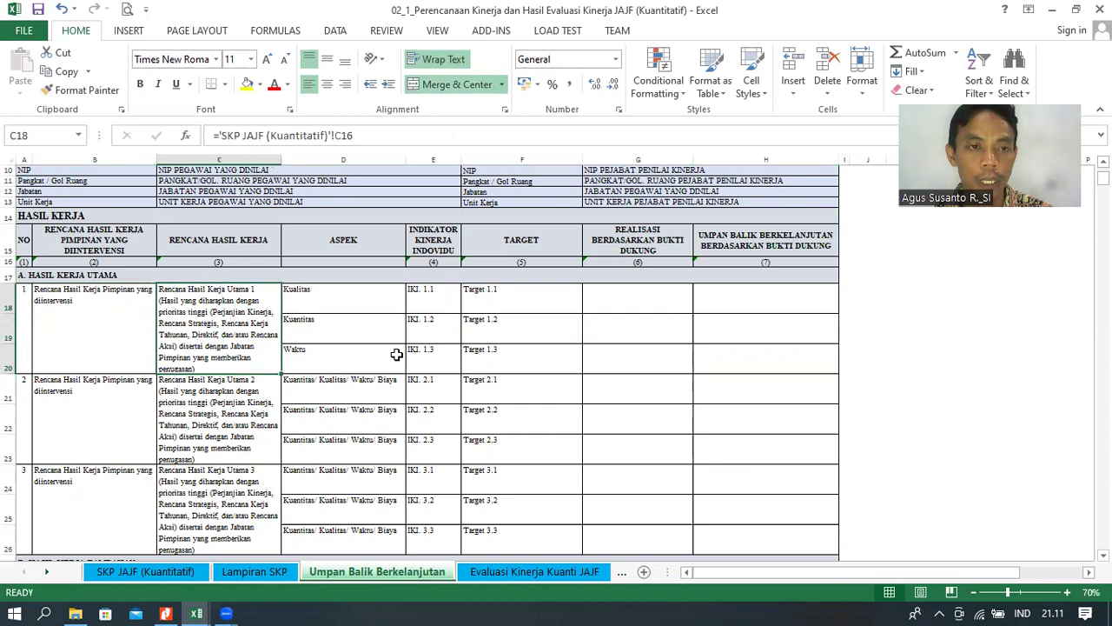
left_click(111, 343)
key("Right")
key("Down")
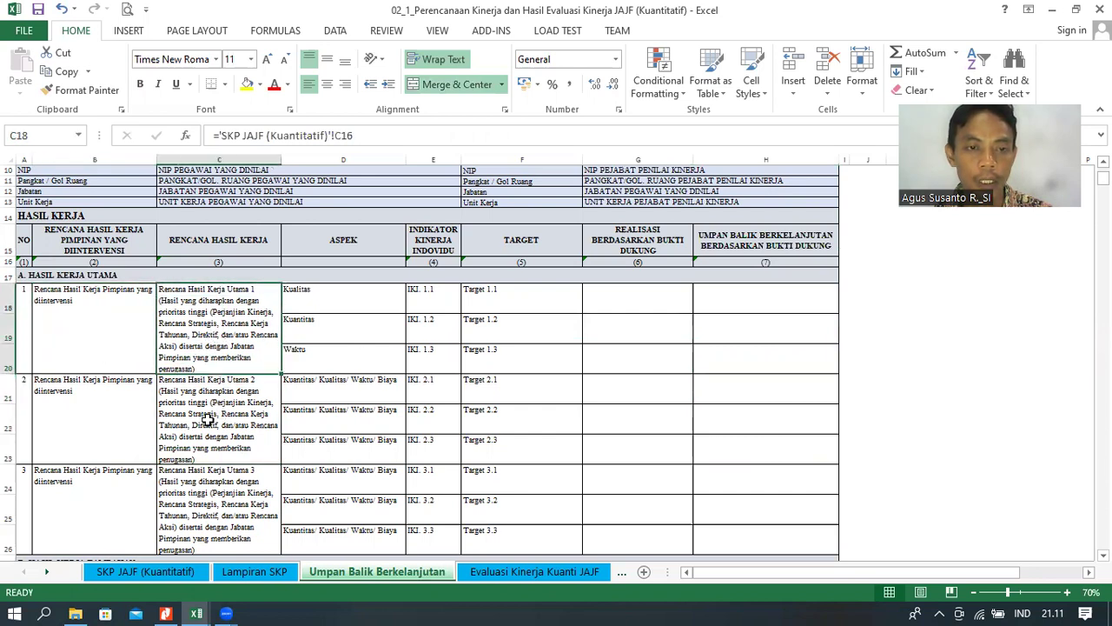
- Review the additional work results and the Perilaku Kerja section, checking Berorientasi Pelayanan's leader expectation F37 and feedback cell G36
scroll(423, 518, "down", 4)
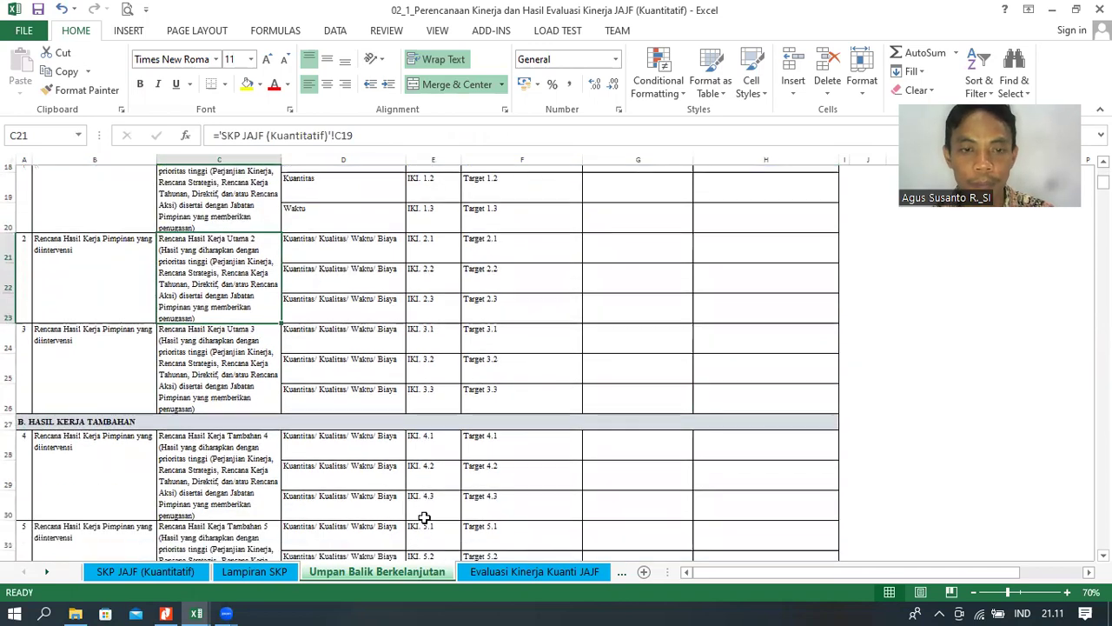
scroll(436, 488, "down", 1)
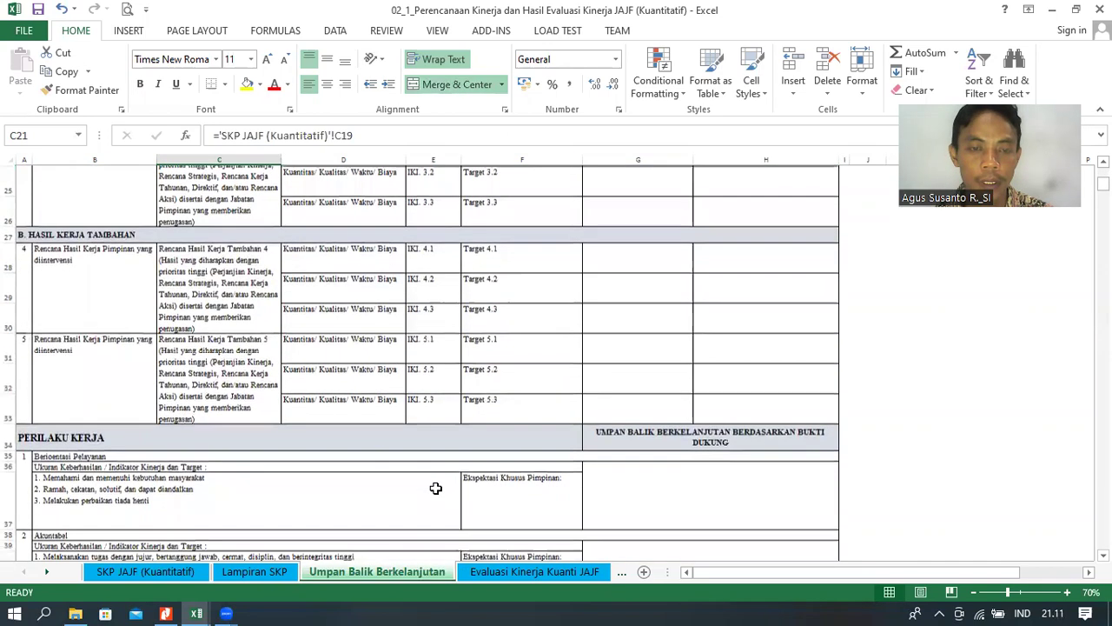
scroll(435, 488, "down", 5)
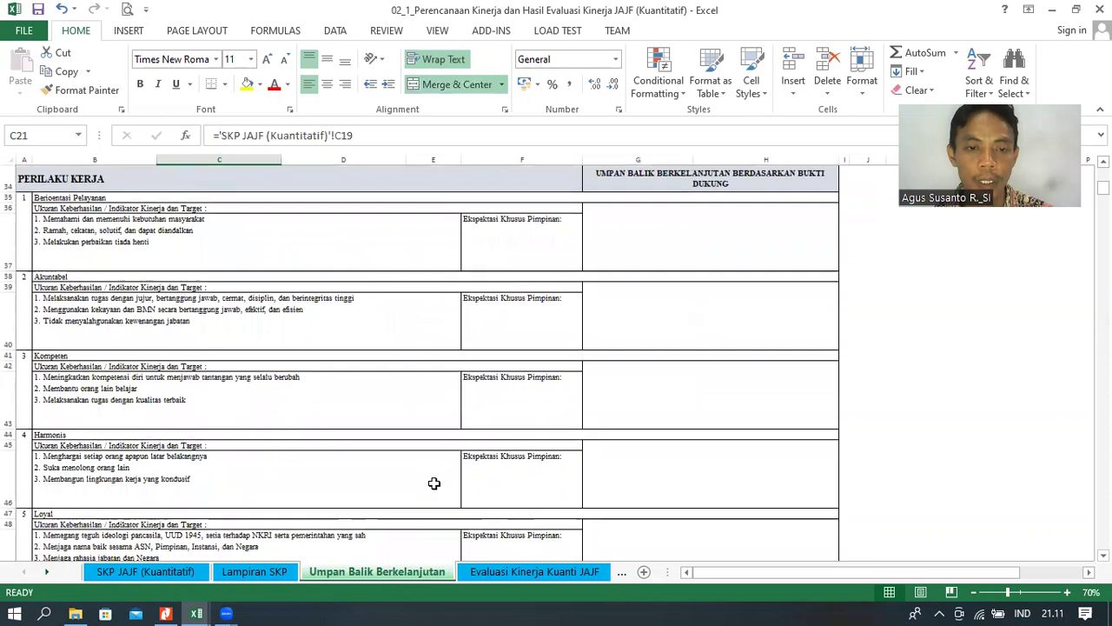
scroll(635, 401, "up", 3)
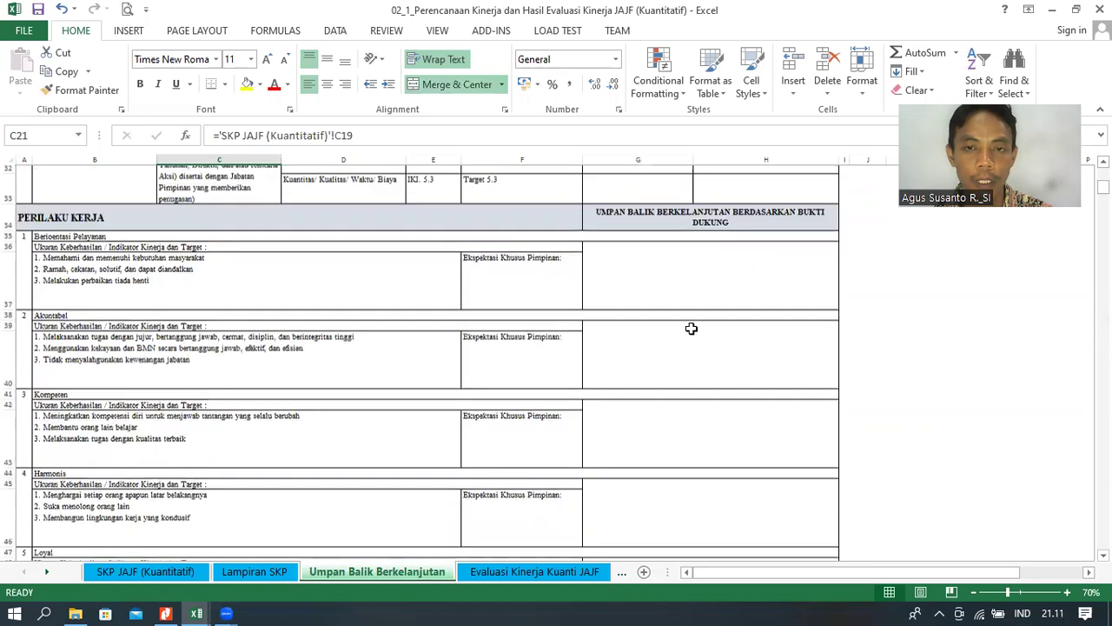
scroll(694, 296, "down", 1)
left_click(702, 242)
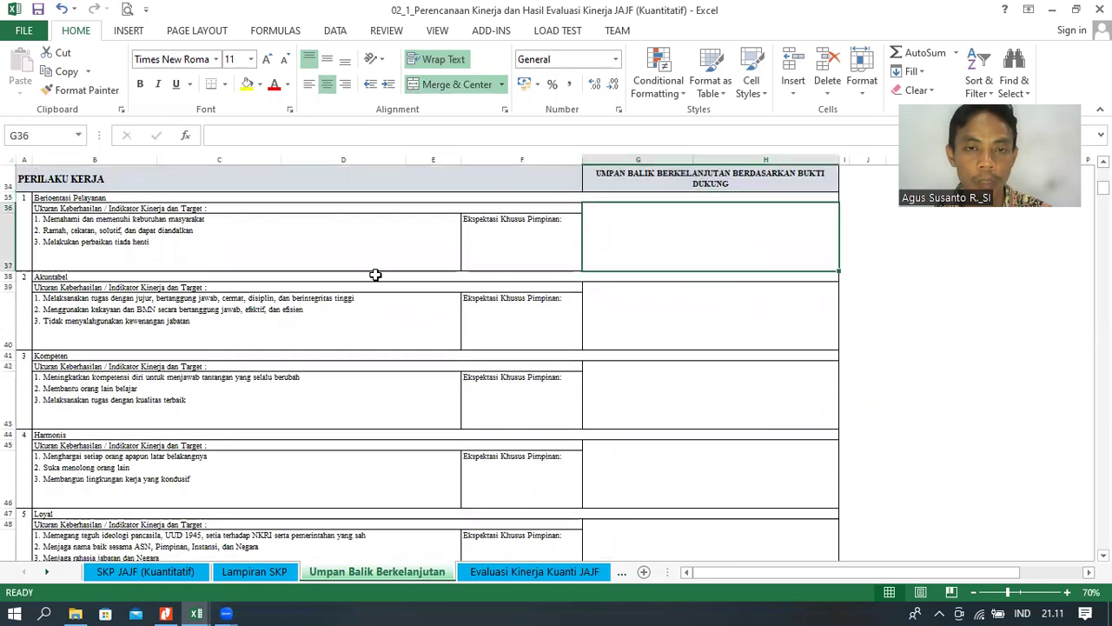
left_click(512, 248)
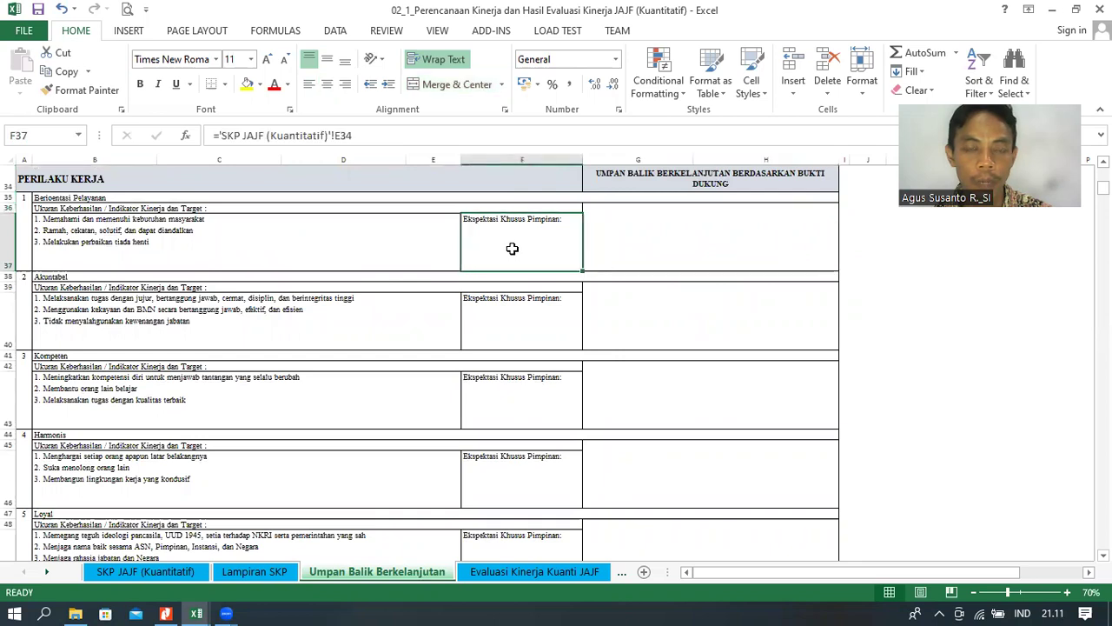
left_click(722, 242)
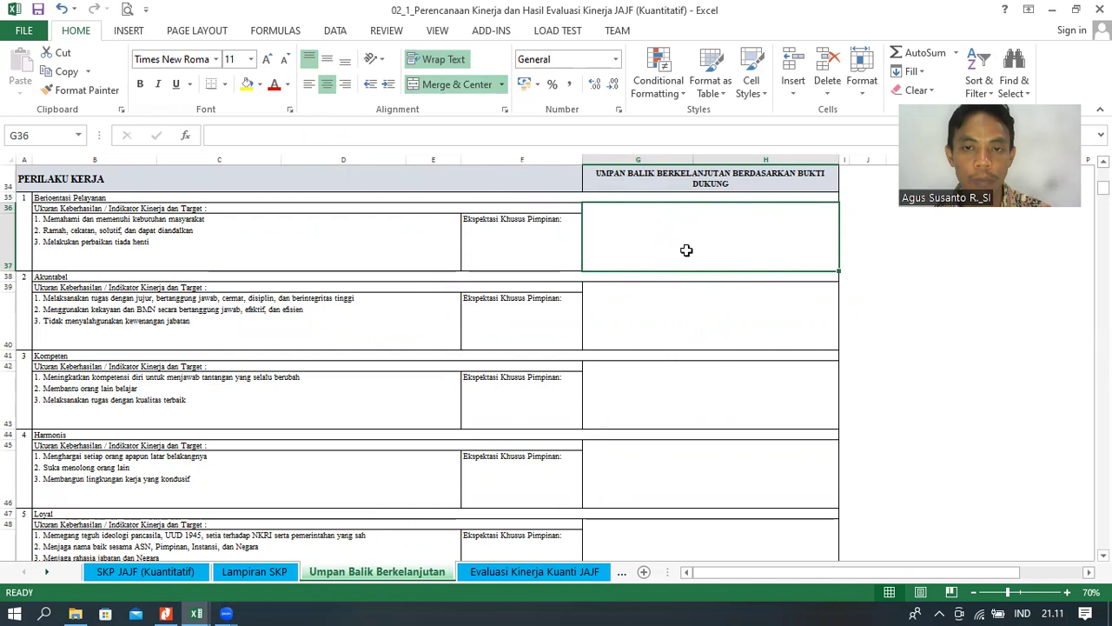
- Look through the feedback cells of the remaining work behaviours down to the signature date line in F57
key("Down")
key("Down")
key("Down")
key("Down")
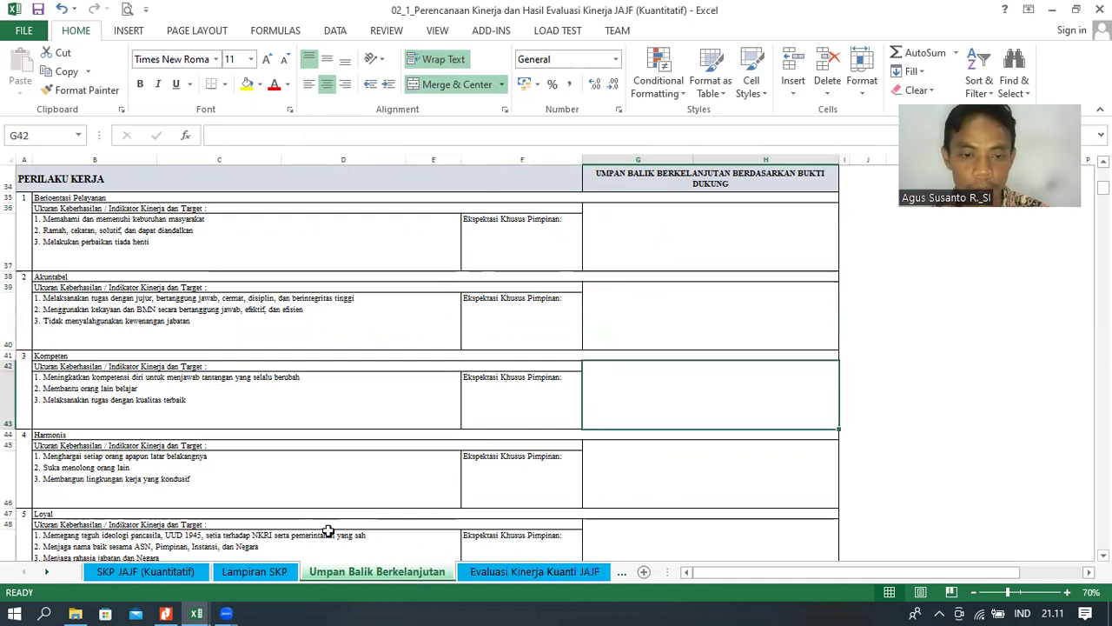
scroll(325, 529, "down", 5)
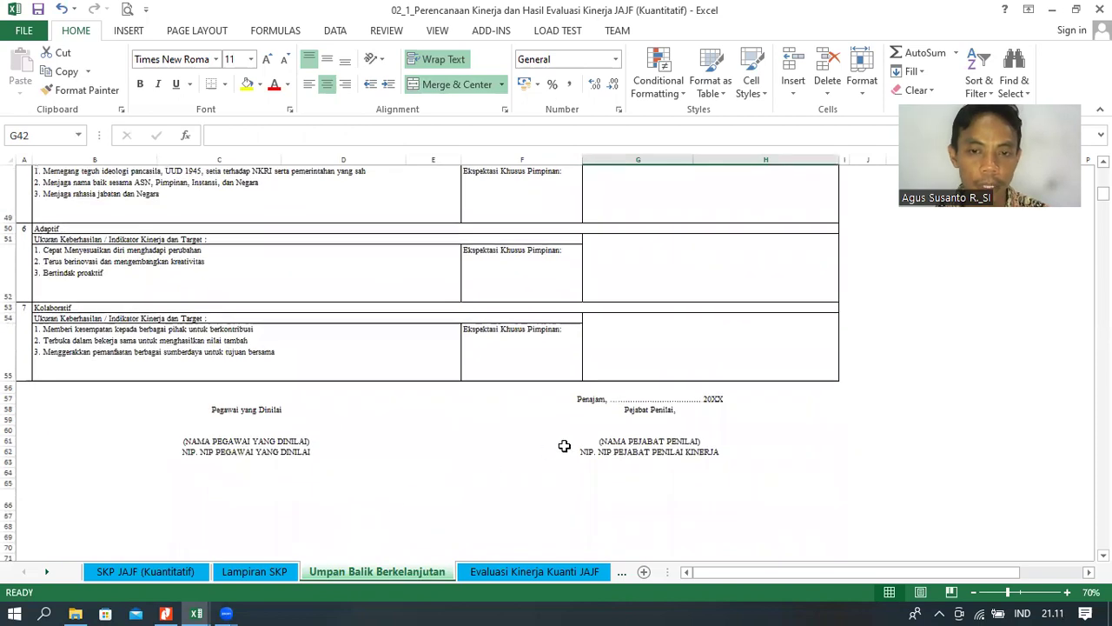
left_click(618, 402)
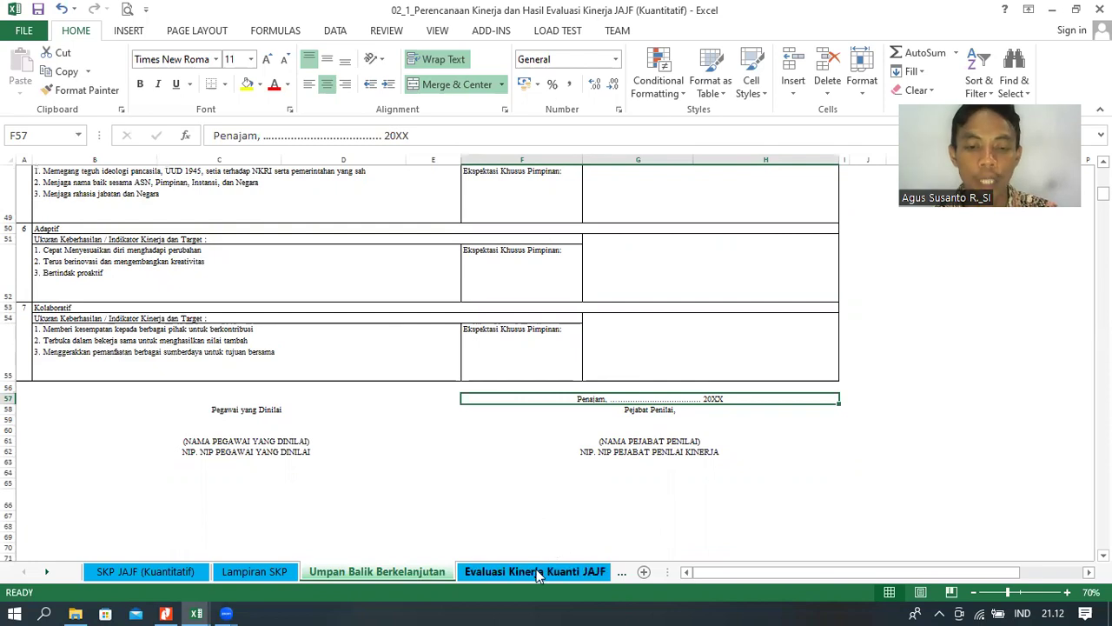
left_click(484, 506)
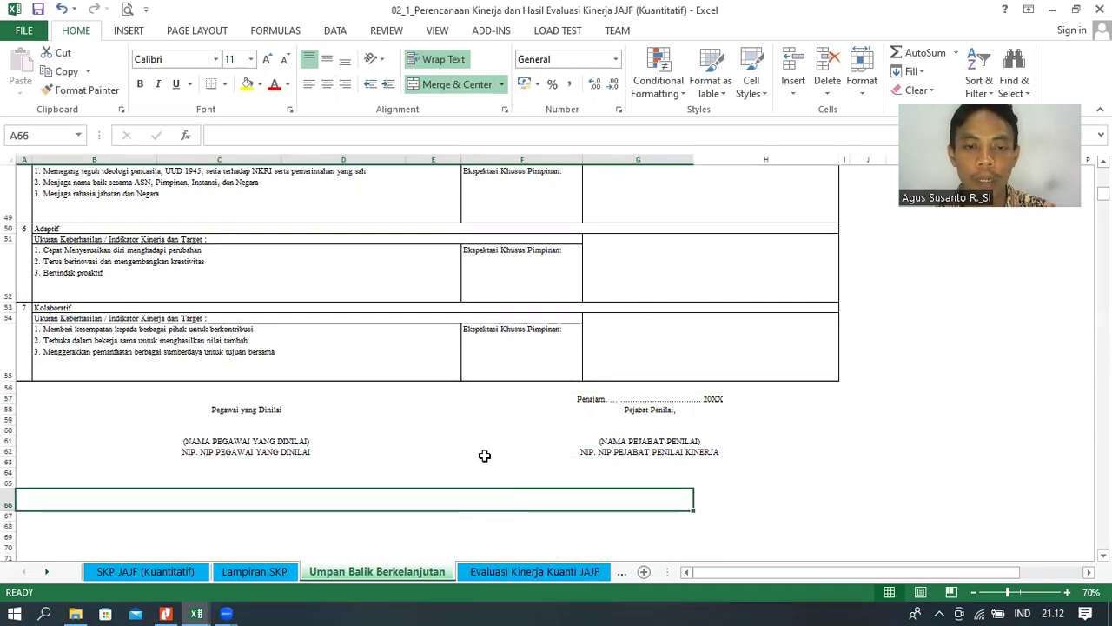
left_click(522, 451)
key("Down")
key("Down")
key("Down")
key("Down")
key("Down")
key("Down")
key("Down")
key("Down")
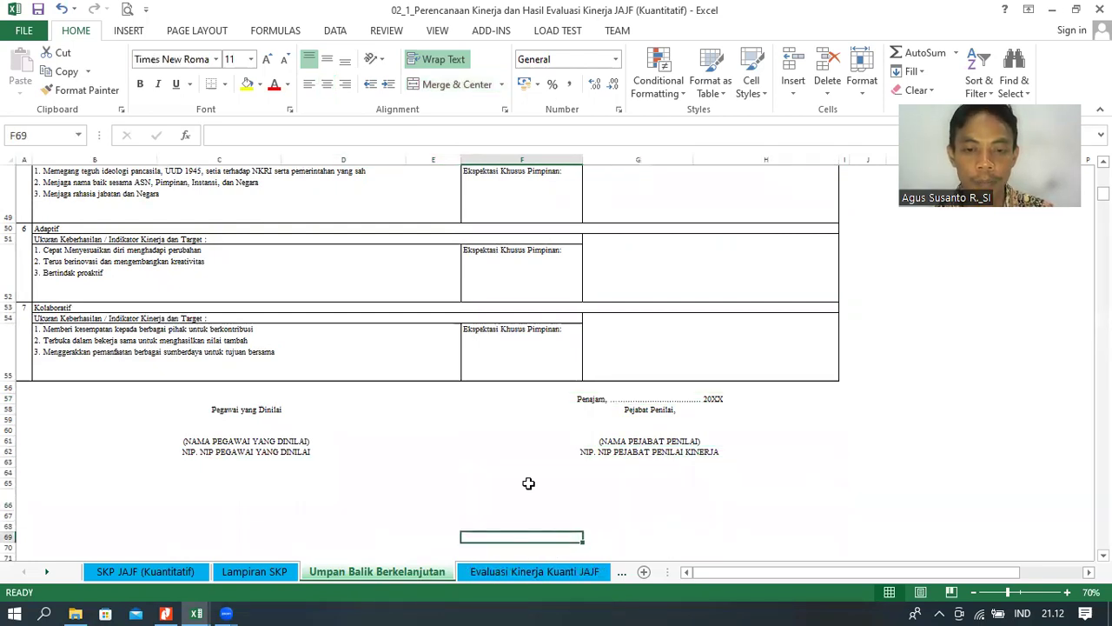
key("Up")
key("Up")
key("Up")
key("Up")
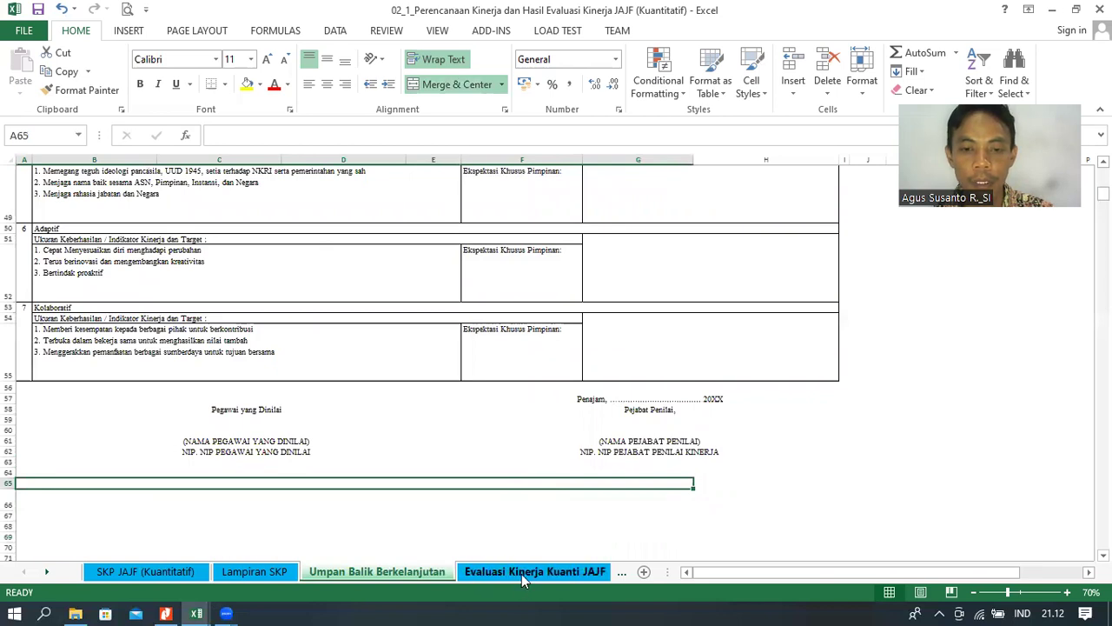
- Open the Evaluasi Kinerja Kuanti JAJF sheet and review its identity header, distribution pattern chart and Hasil Kerja table
left_click(522, 574)
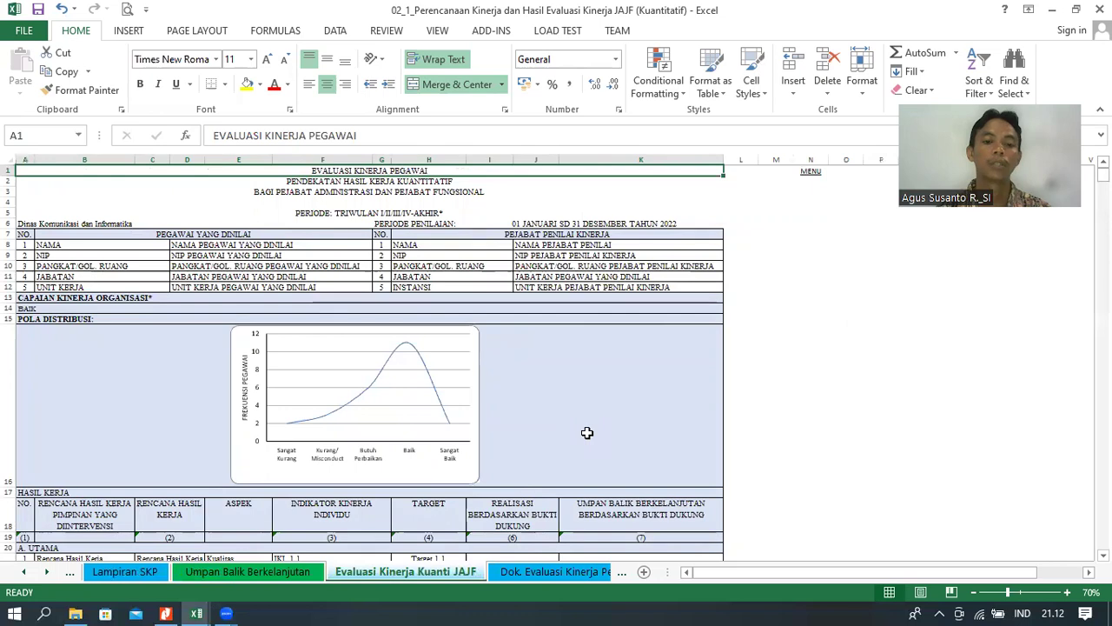
scroll(588, 433, "down", 2)
scroll(588, 432, "up", 2)
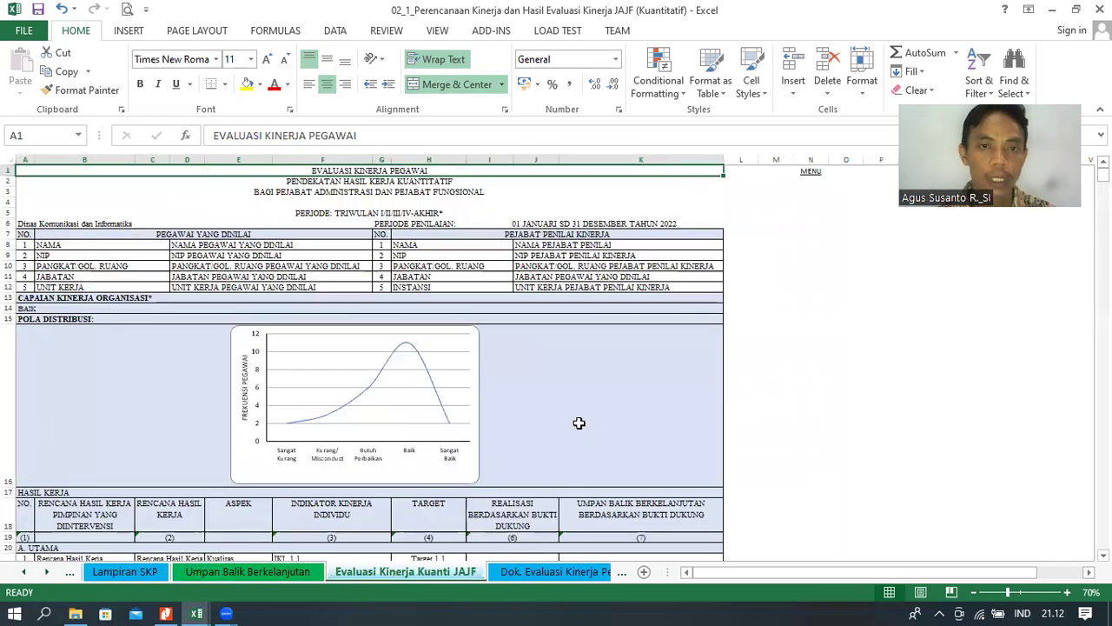
scroll(549, 397, "down", 2)
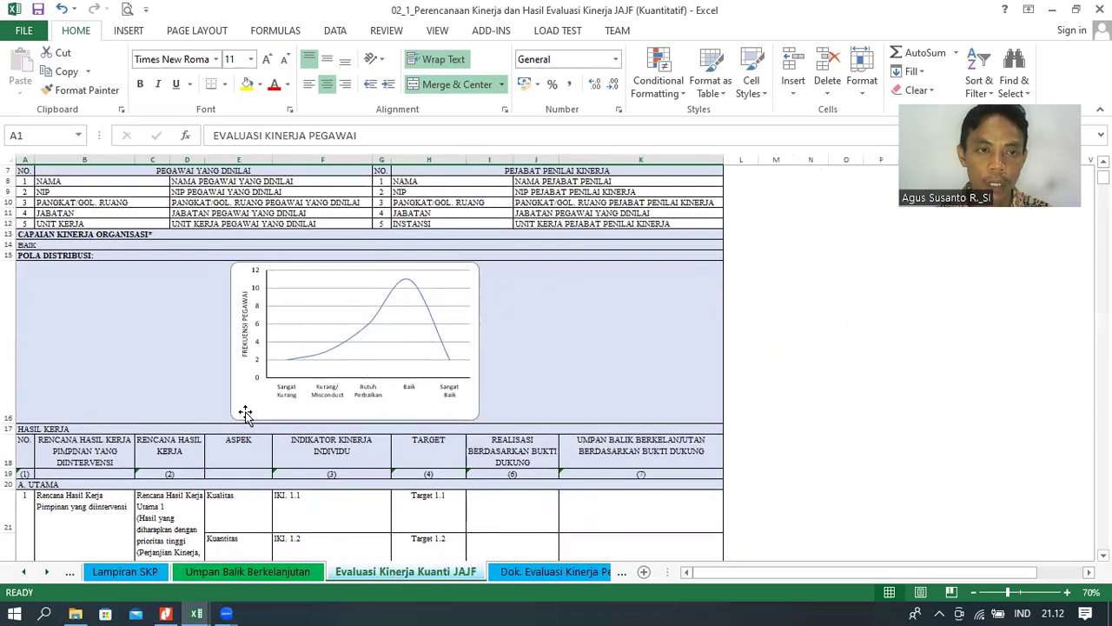
scroll(363, 344, "up", 1)
scroll(363, 344, "up", 2)
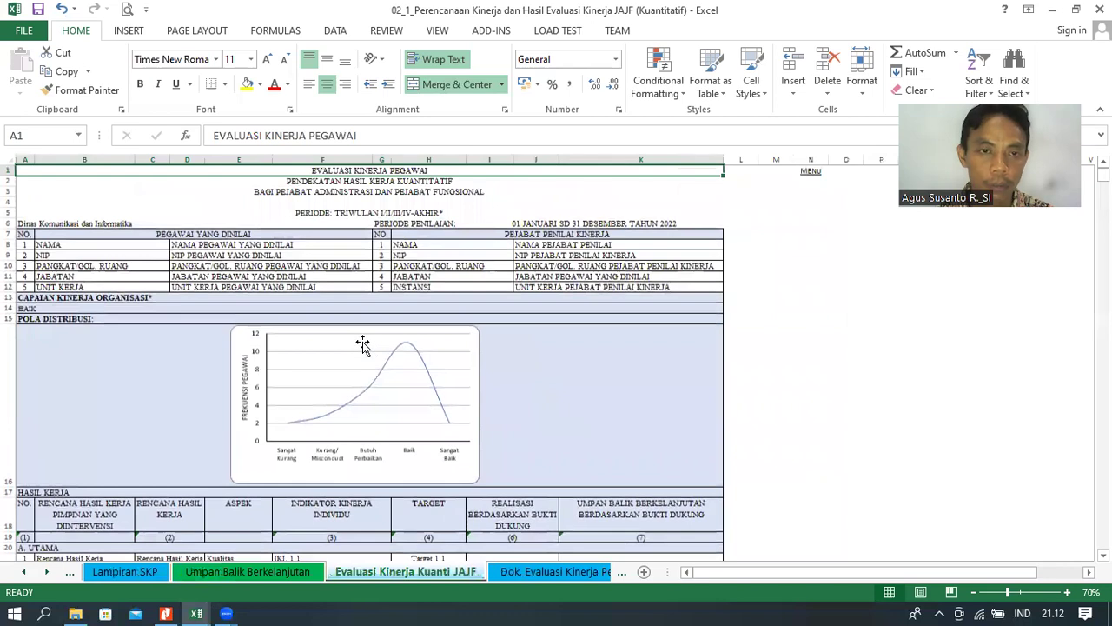
scroll(363, 344, "down", 4)
scroll(363, 344, "down", 8)
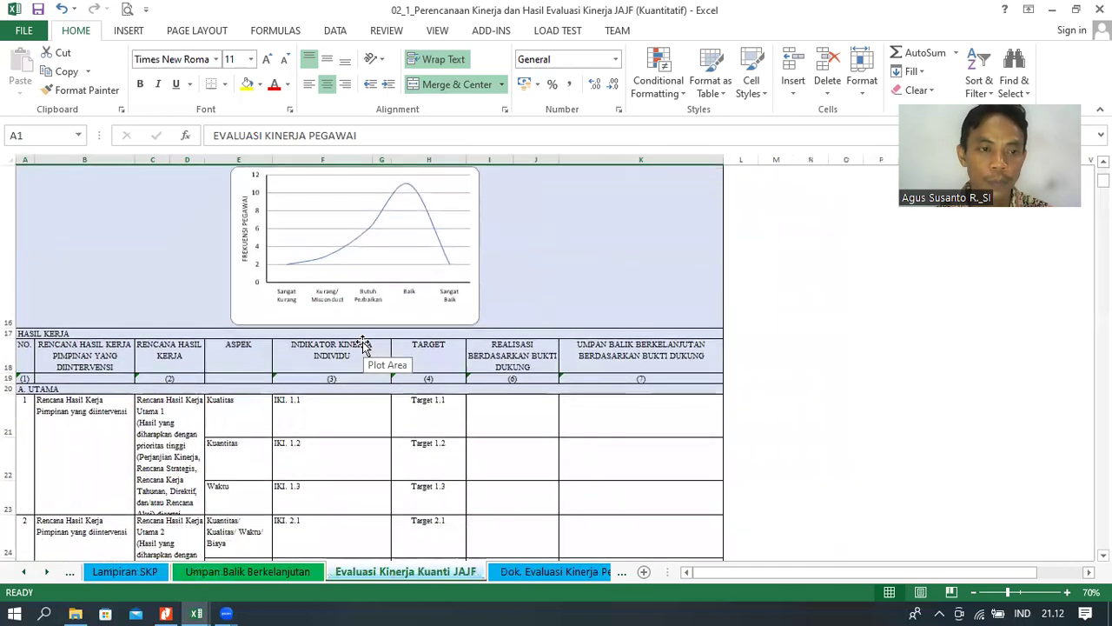
scroll(364, 344, "up", 3)
scroll(364, 344, "up", 1)
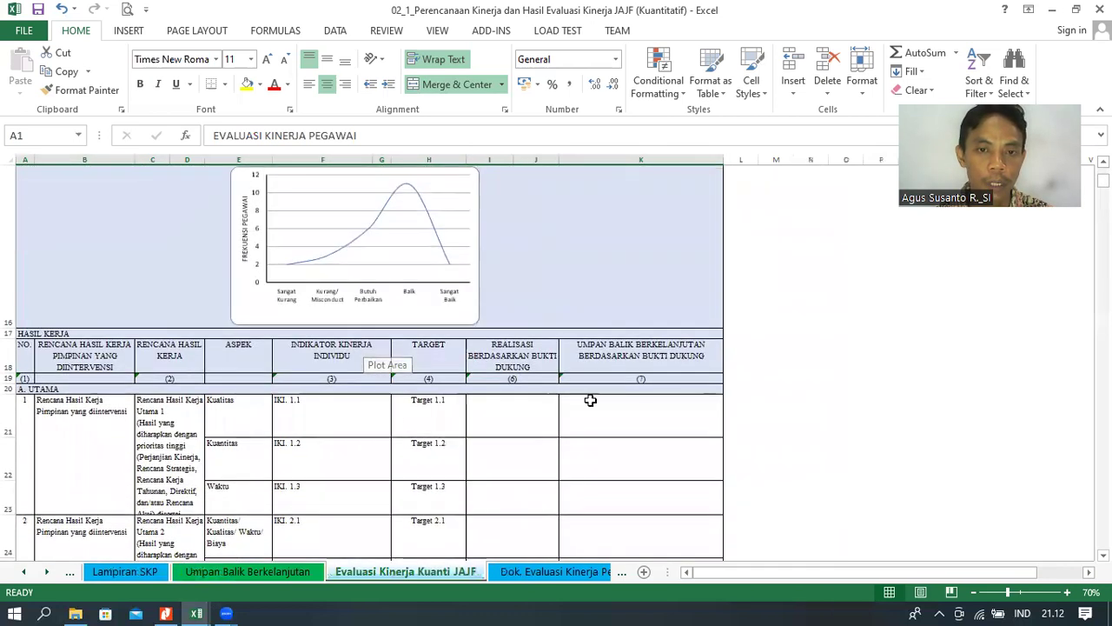
- Look over the feedback cells K21 to K28 of the main work results and the additional work results section
left_click(640, 414)
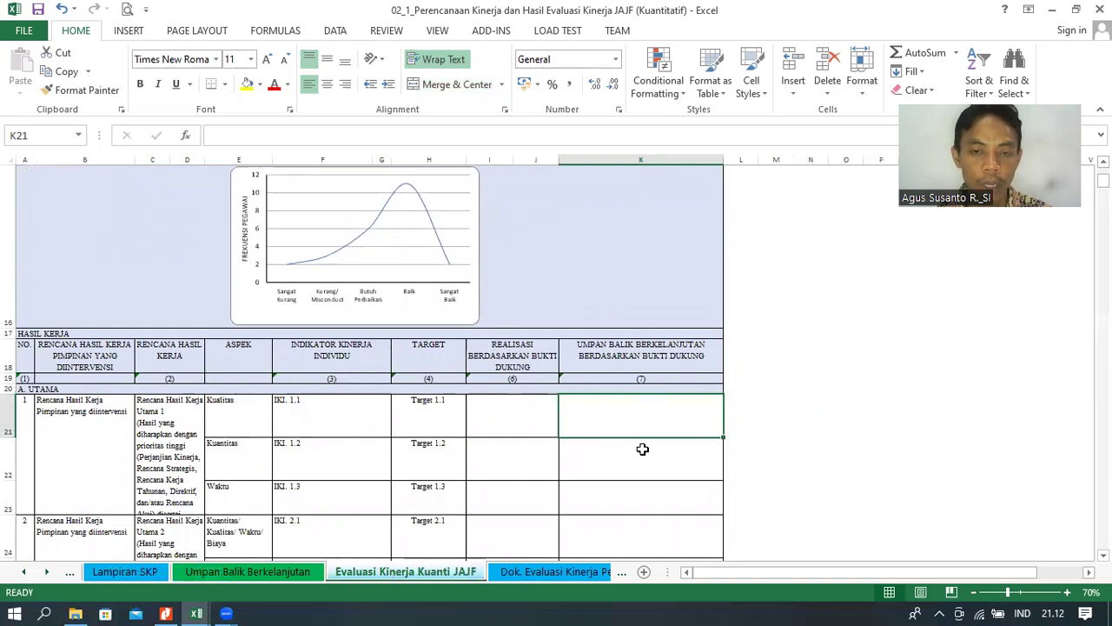
left_click(643, 450)
left_click(617, 522)
scroll(626, 432, "down", 2)
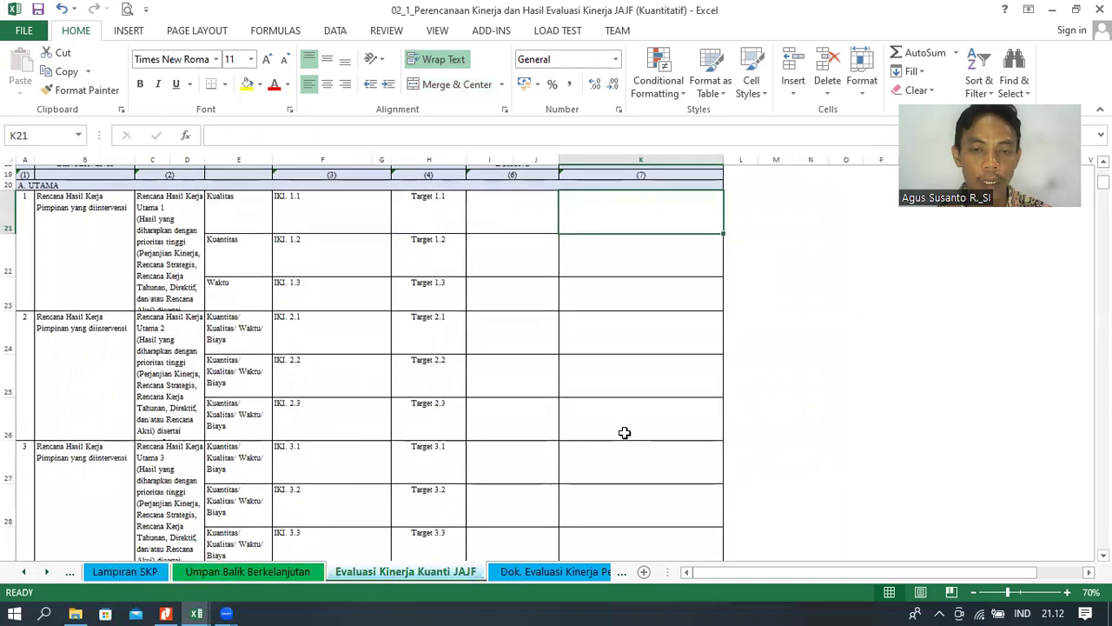
left_click(605, 456)
left_click(626, 516)
scroll(409, 479, "down", 4)
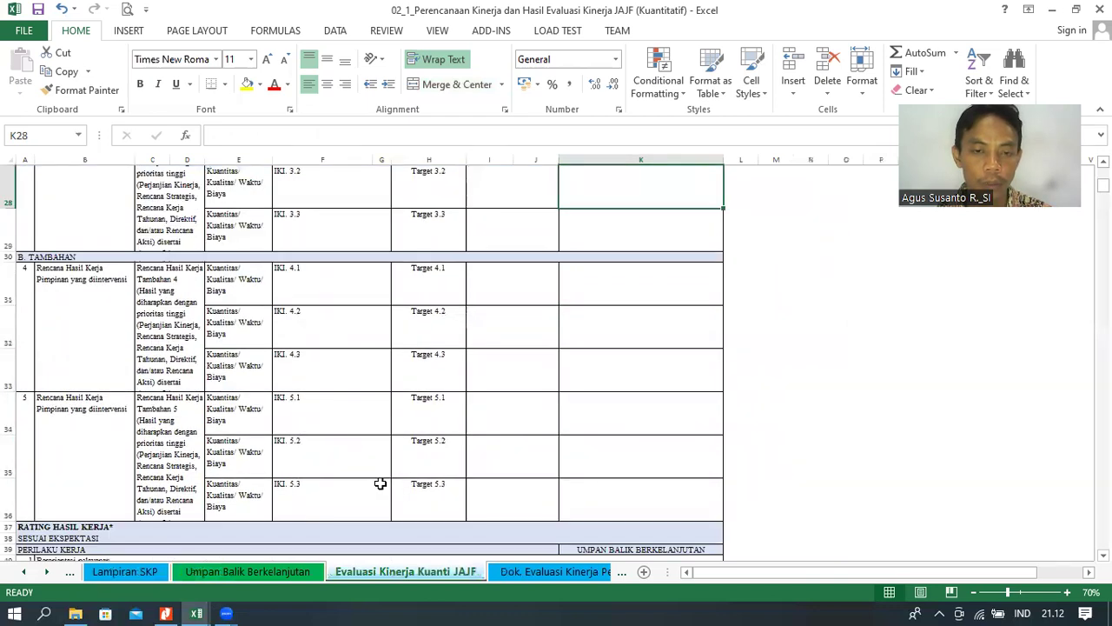
scroll(640, 248, "up", 4)
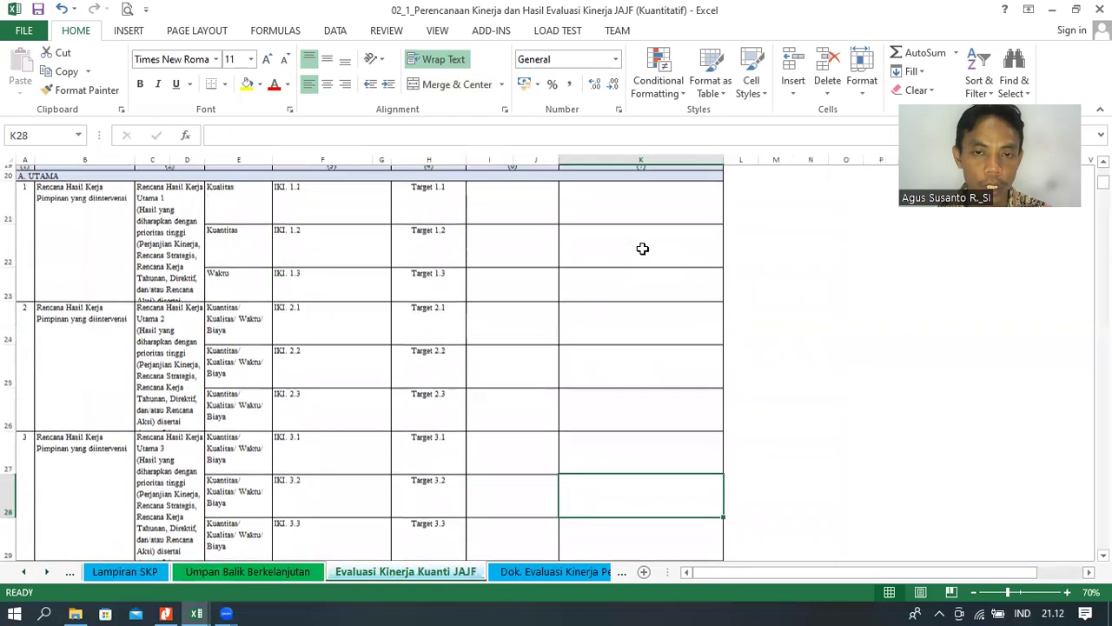
left_click(641, 218)
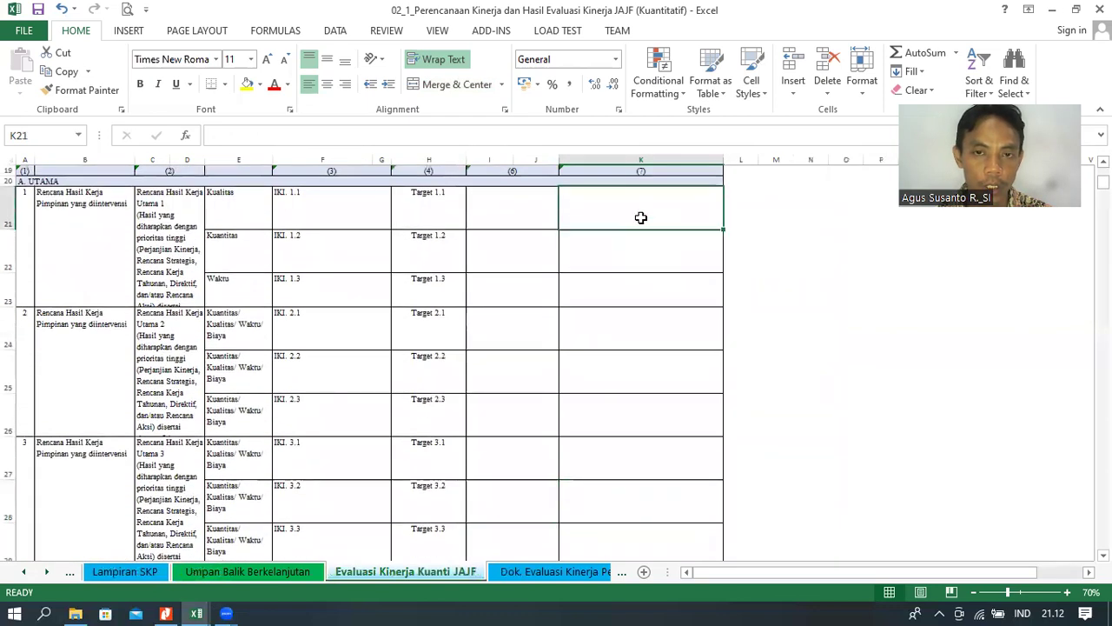
- Refer back to the Umpan Balik Berkelanjutan sheet as the feedback source, and return to the Evaluasi Kinerja Kuanti JAJF sheet
left_click(277, 578)
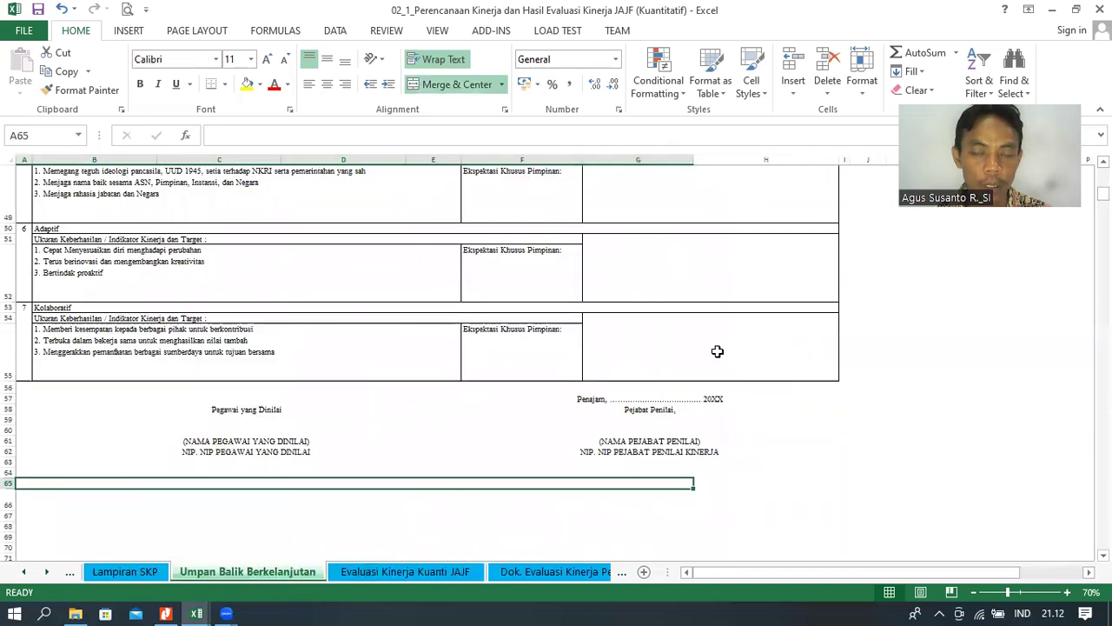
scroll(688, 323, "up", 5)
left_click(456, 575)
- Examine the evaluation's Rating Hasil Kerja, Perilaku Kerja and signature sections, ending on the Rating Perilaku Kerja cell A55
scroll(569, 460, "up", 2)
scroll(564, 450, "down", 4)
scroll(564, 450, "down", 1)
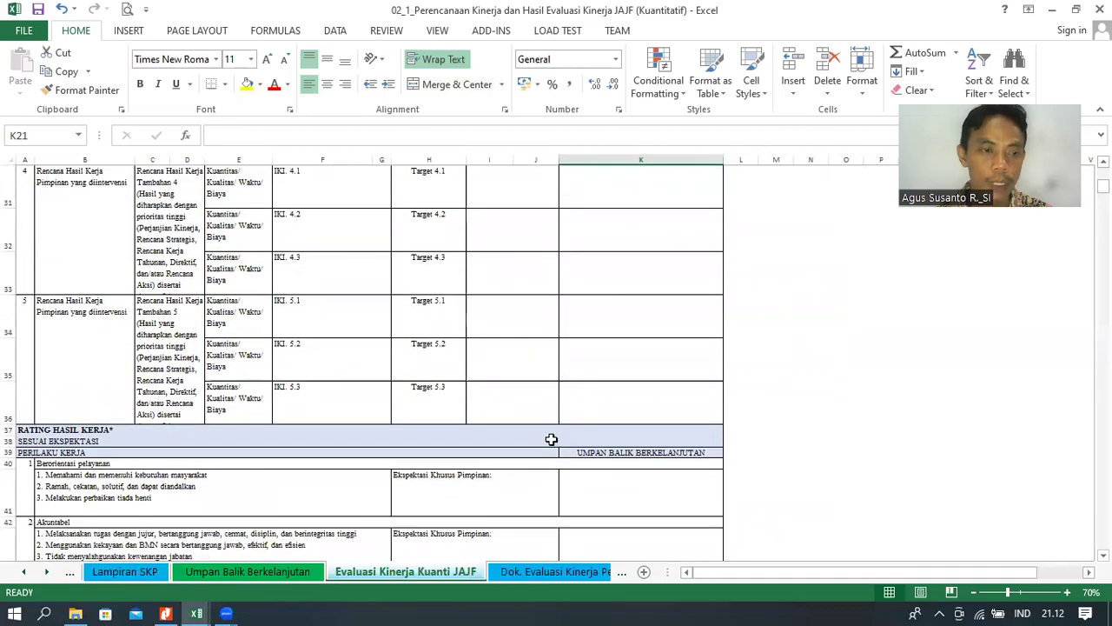
scroll(61, 469, "down", 3)
scroll(70, 458, "up", 3)
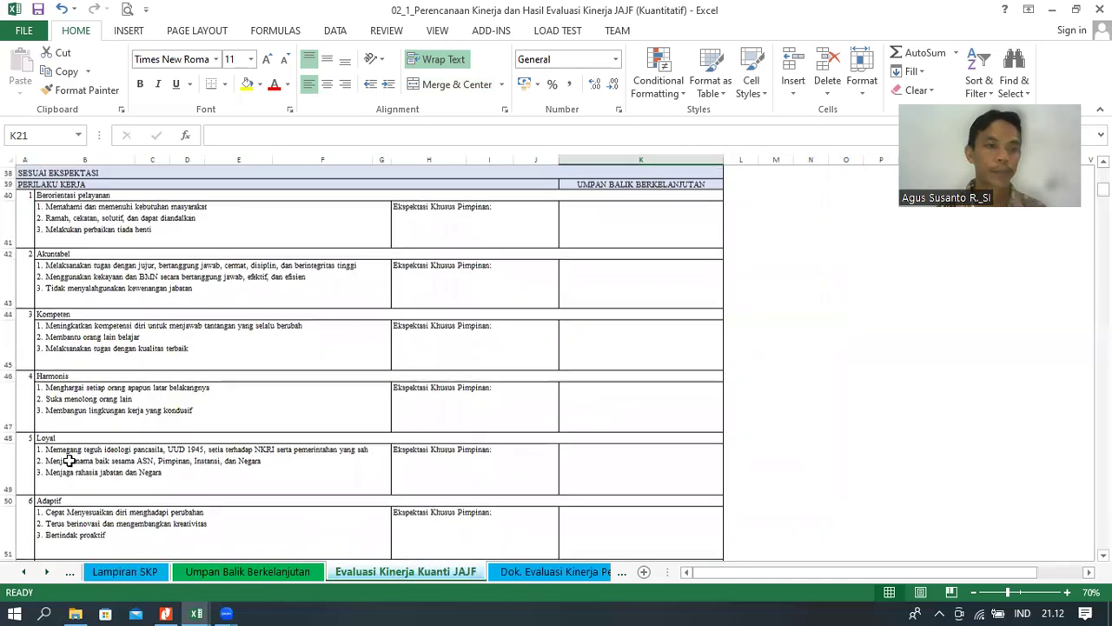
scroll(70, 456, "down", 3)
scroll(74, 452, "down", 3)
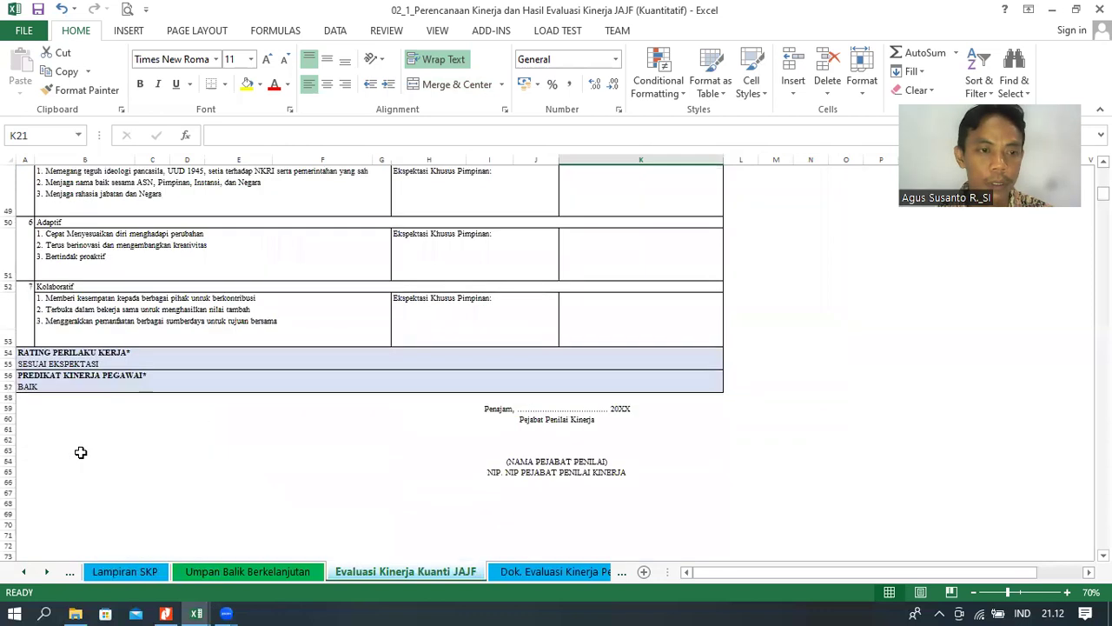
scroll(80, 448, "up", 1)
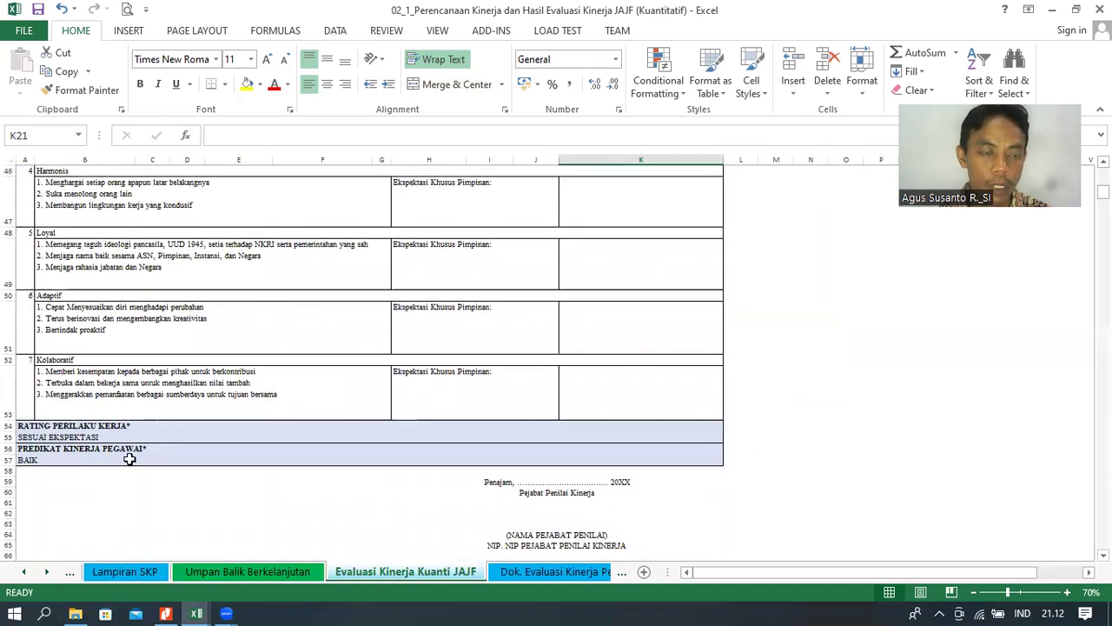
left_click(77, 436)
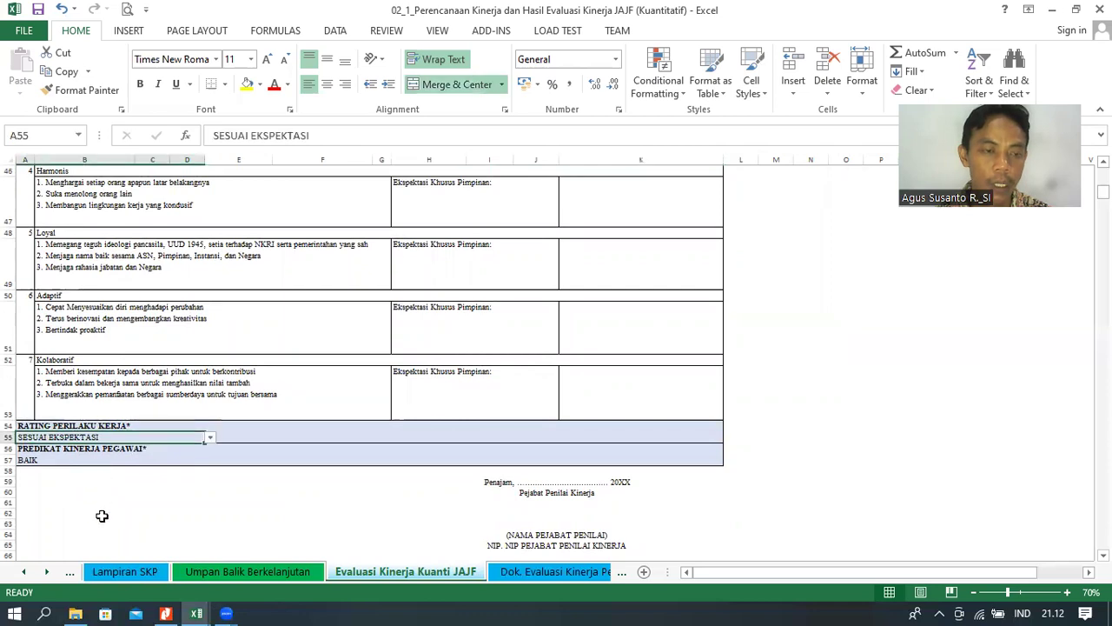
- Set the Rating Perilaku Kerja in cell A55 to SESUAI EKSPEKTASI
left_click(210, 440)
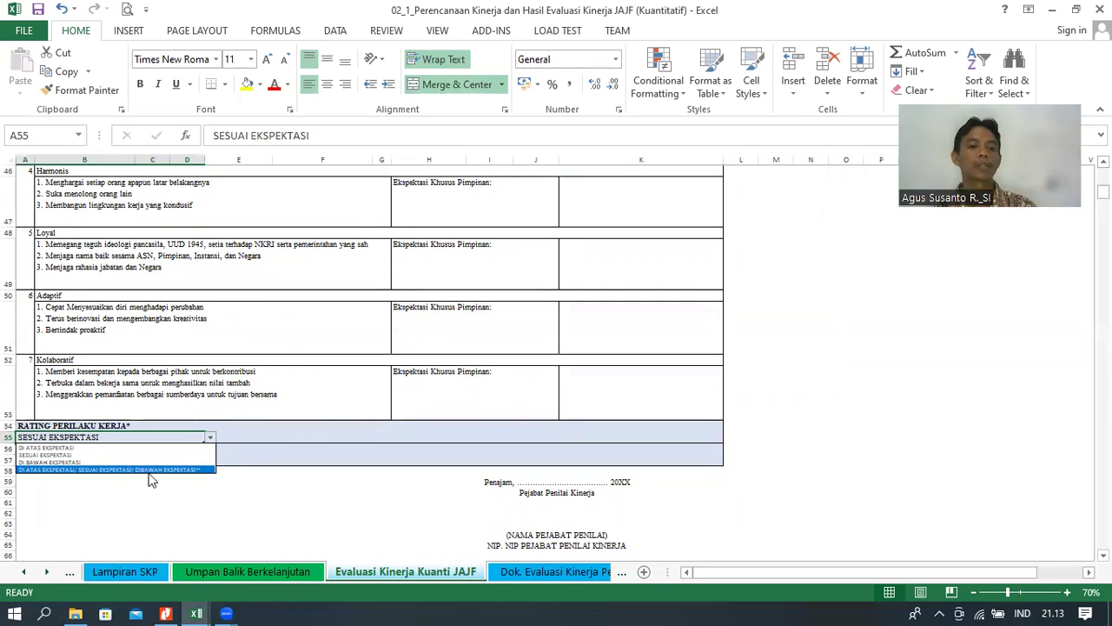
left_click(93, 455)
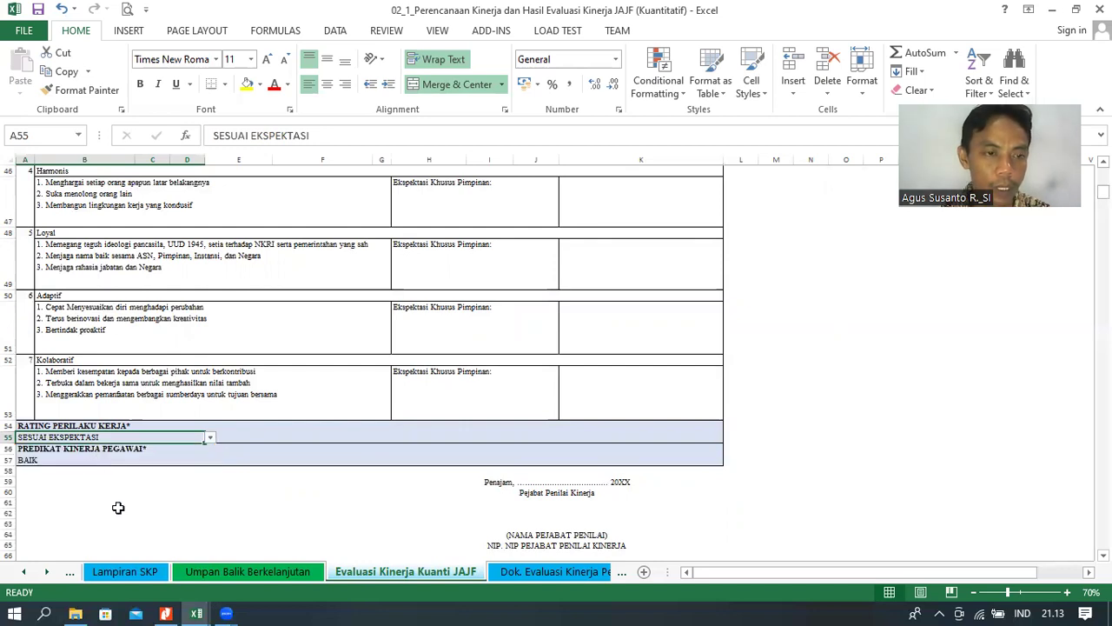
left_click(179, 496)
left_click(128, 437)
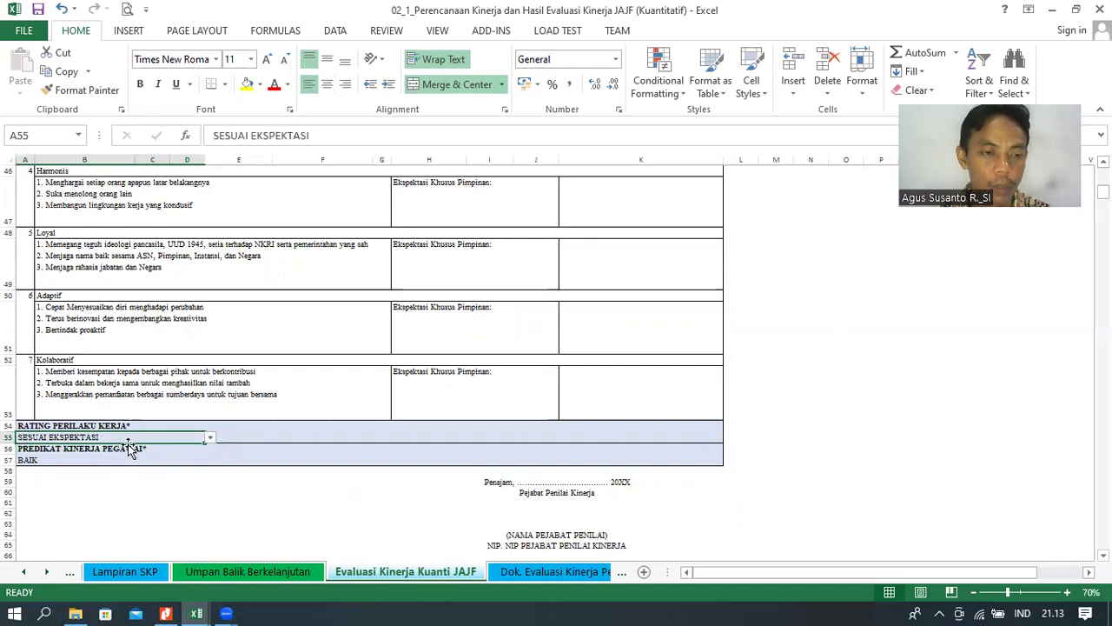
- Inspect the lookup formula behind the Predikat Kinerja Pegawai in cell A57
left_click(115, 461)
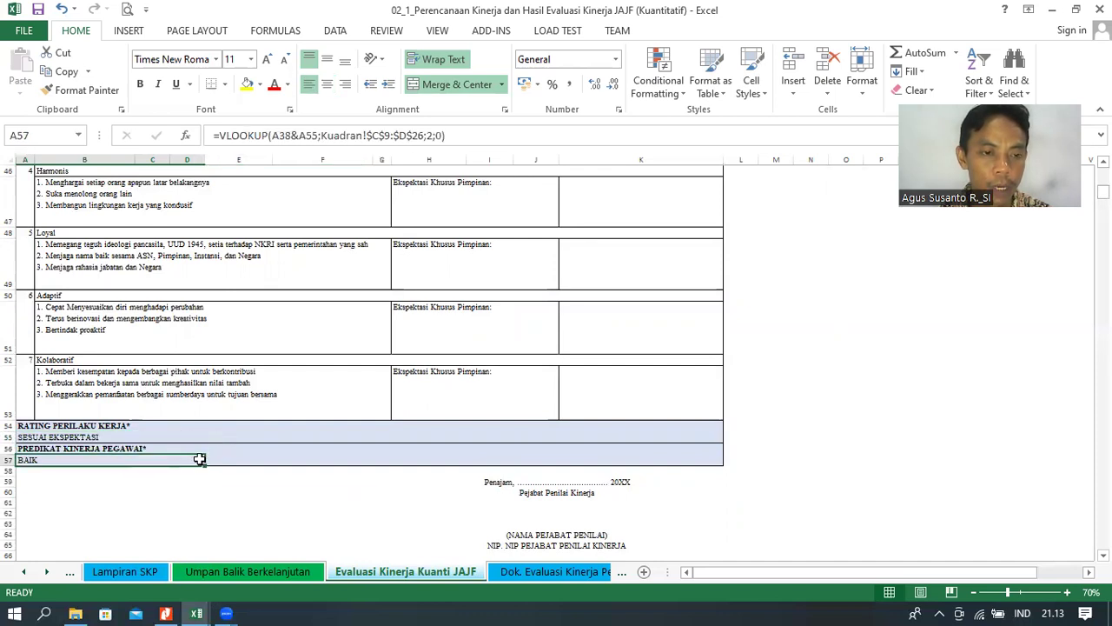
left_click(148, 474)
left_click(111, 460)
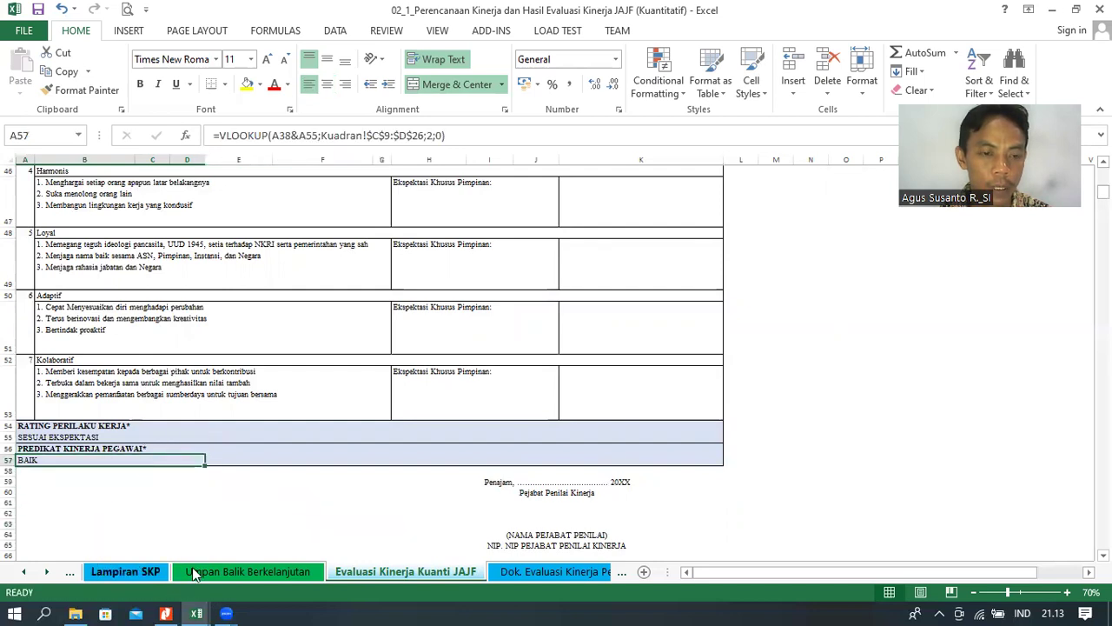
- Open the Umpan Balik Berkelanjutan sheet and review its identity header, Hasil Kerja table and Perilaku Kerja section
left_click(253, 571)
scroll(199, 525, "down", 5)
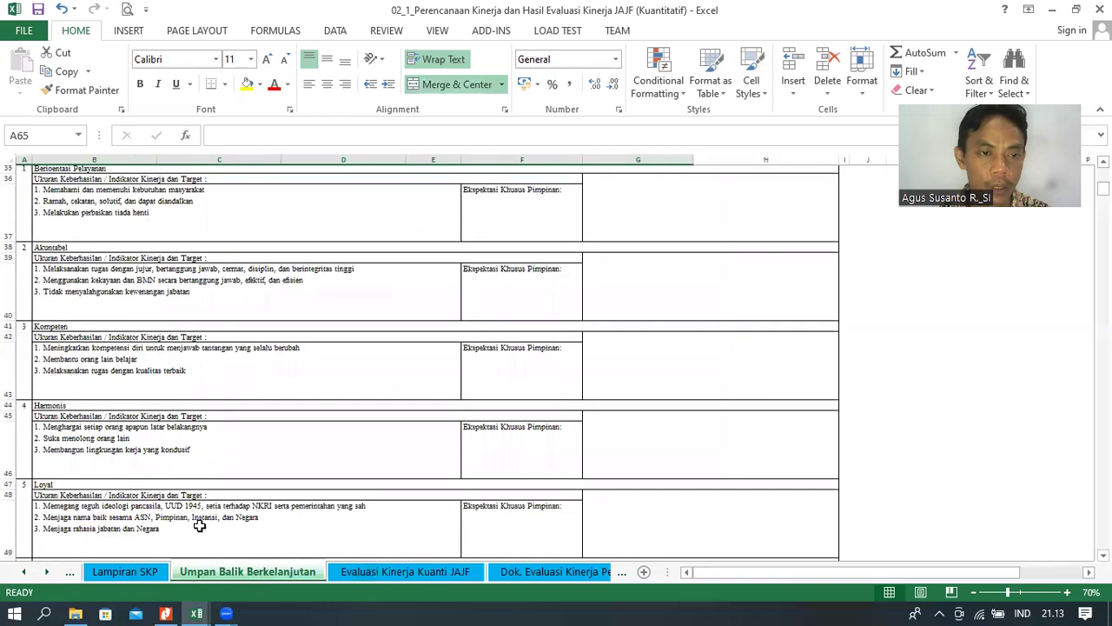
scroll(199, 525, "up", 15)
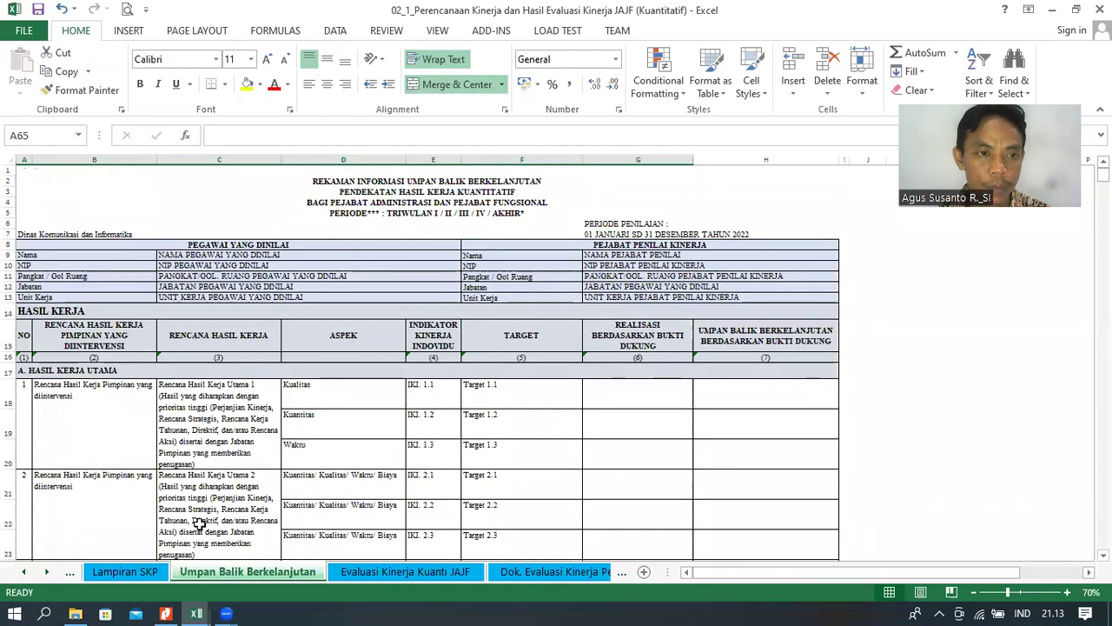
scroll(199, 525, "down", 9)
scroll(171, 538, "down", 2)
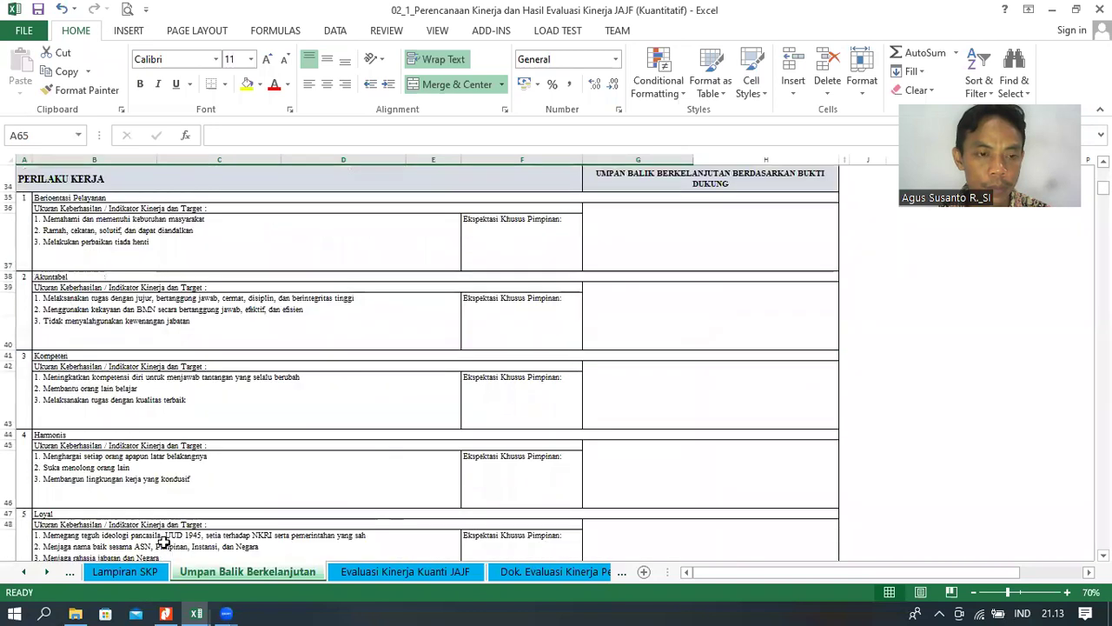
left_click(58, 575)
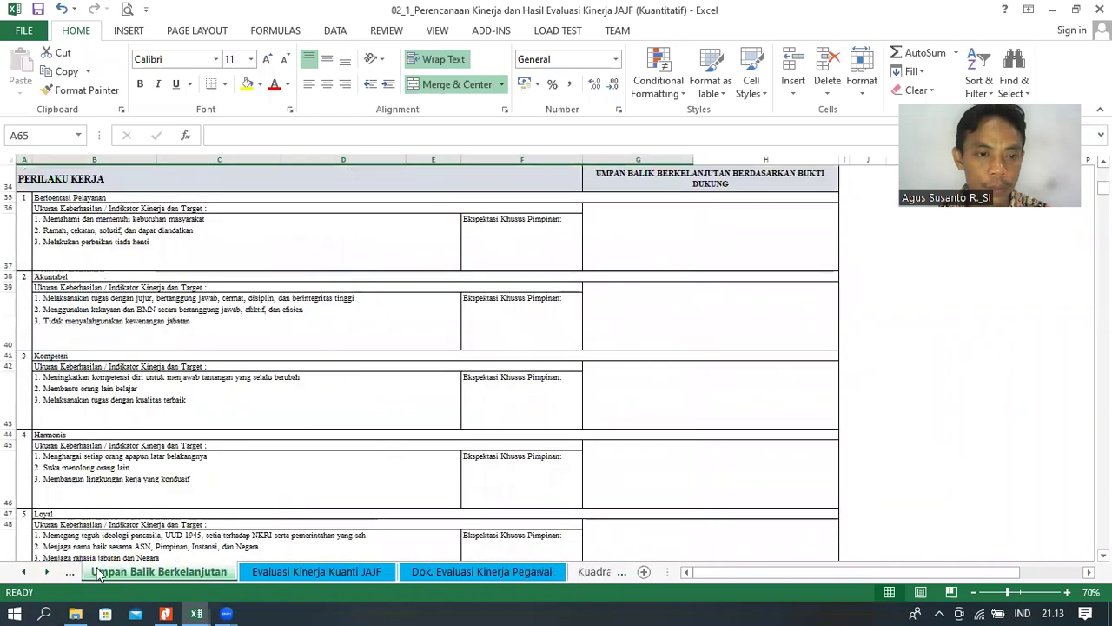
scroll(152, 516, "up", 10)
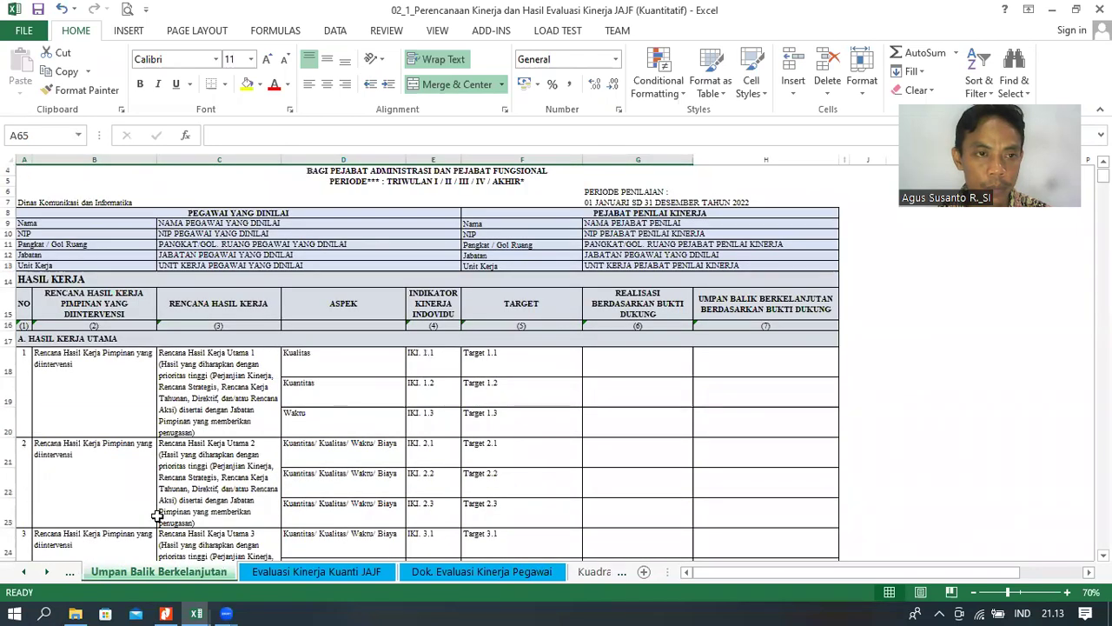
- View the Lampiran SKP, Kuadran and Dok. Evaluasi Kinerja Pegawai sheets, and return to the Evaluasi Kinerja Kuanti JAJF sheet
left_click(71, 574)
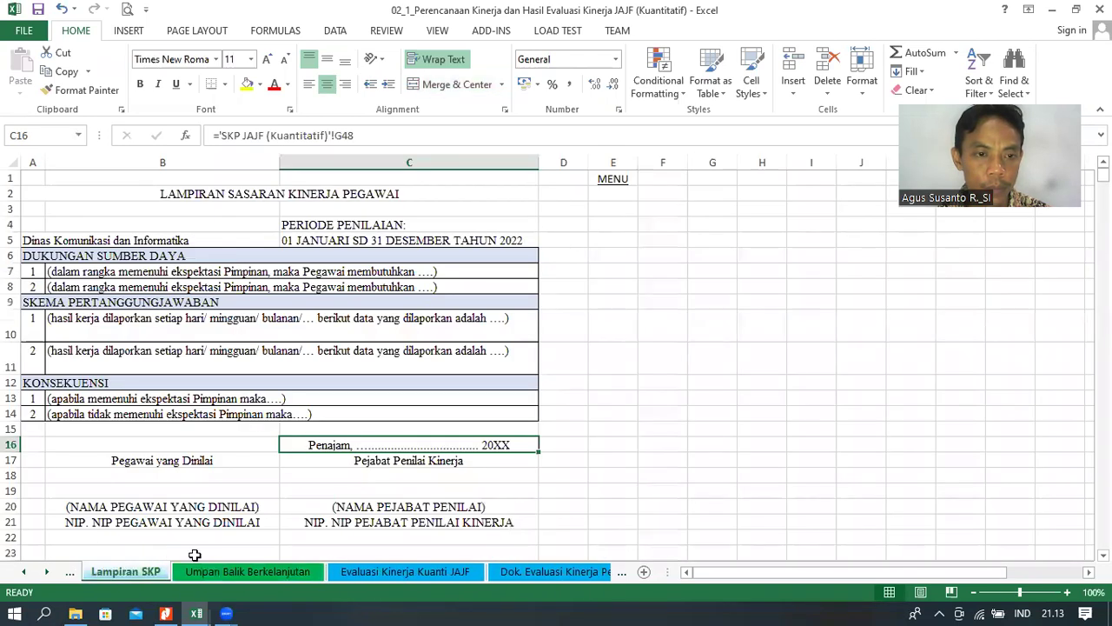
left_click(622, 574)
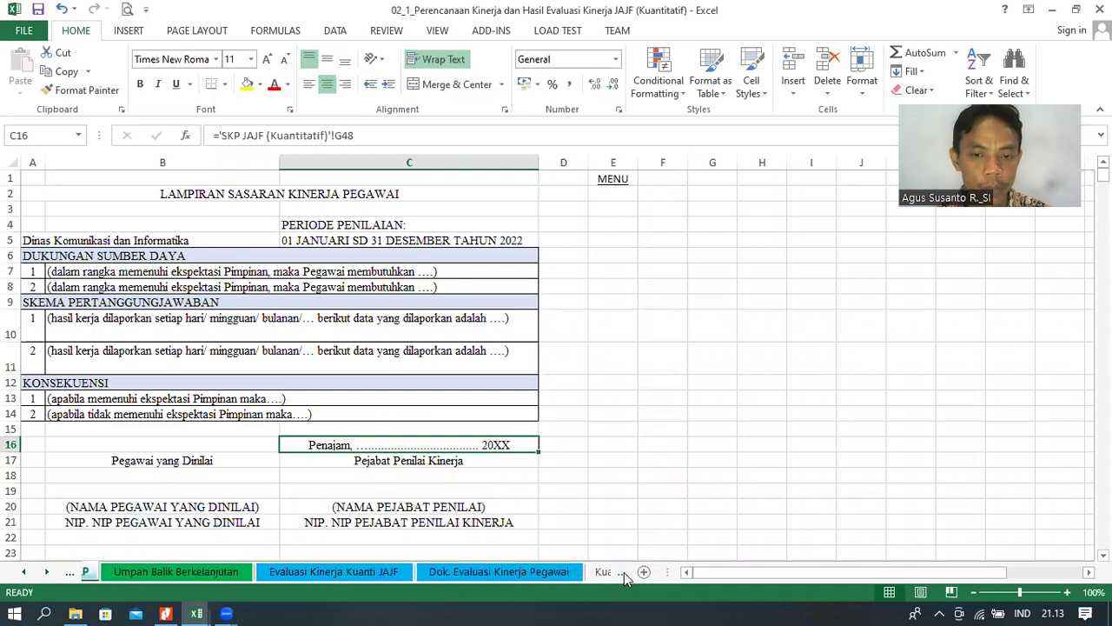
left_click(600, 574)
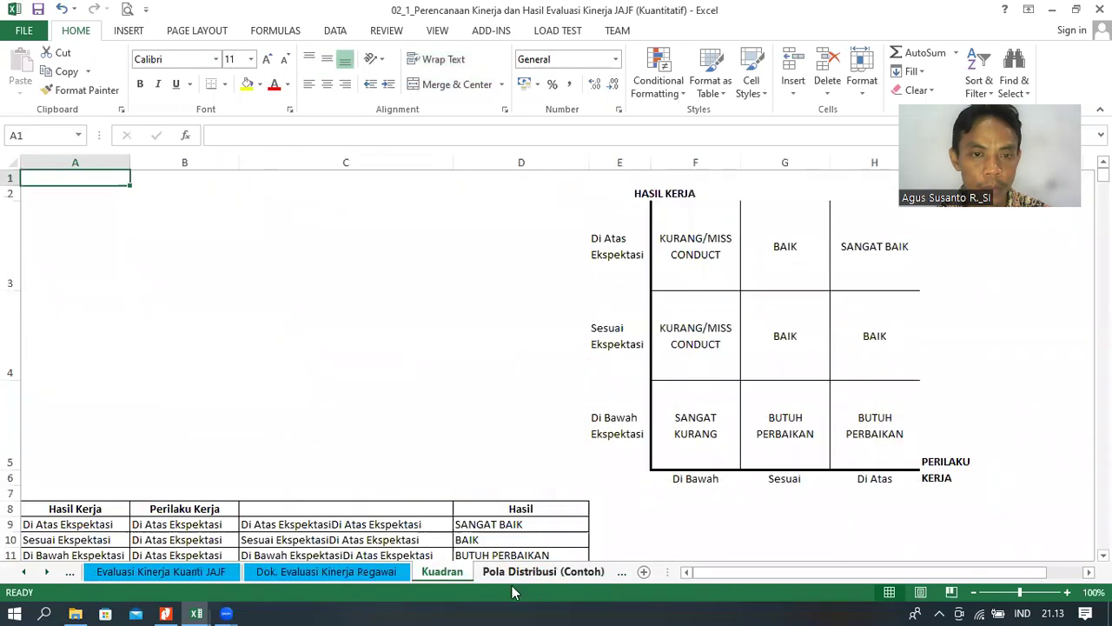
left_click(332, 574)
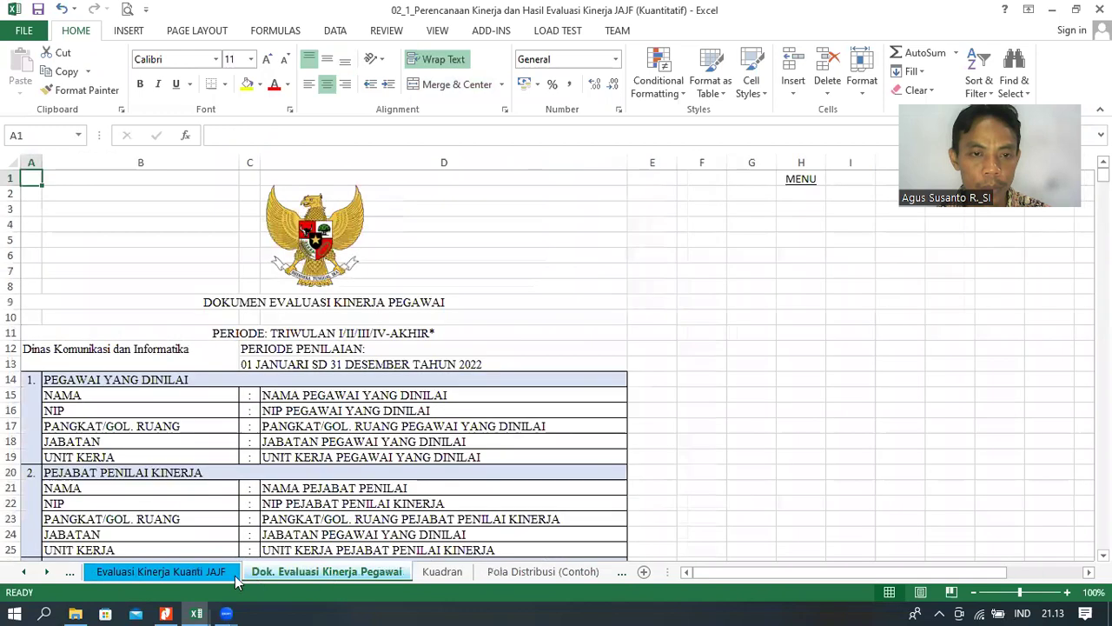
left_click(157, 572)
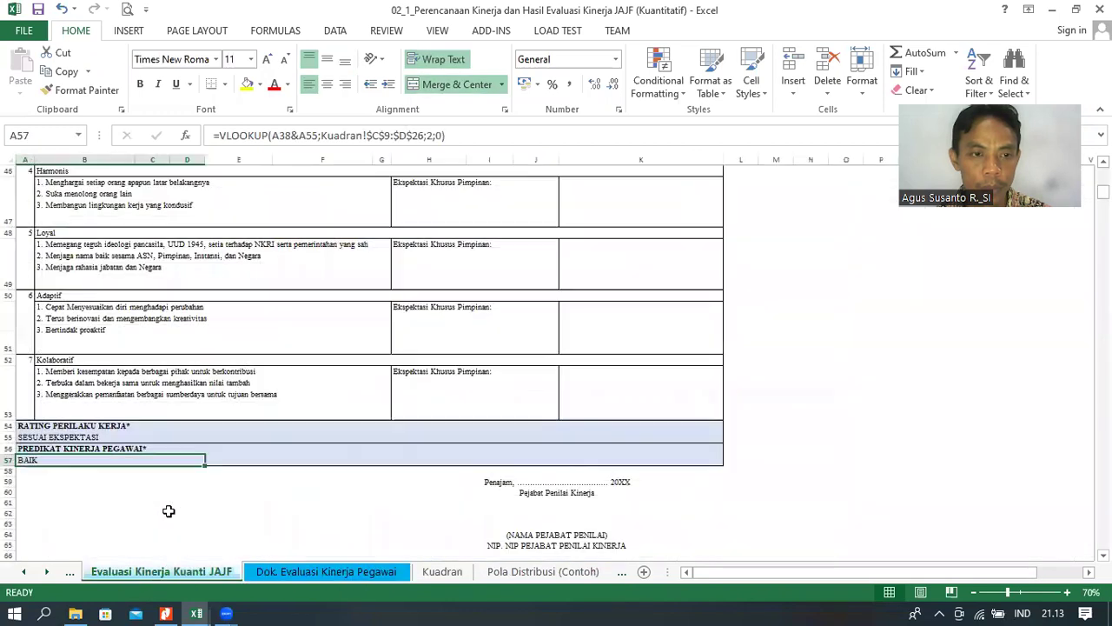
- Recheck the Rating Perilaku Kerja in A55 and the Predikat Kinerja Pegawai in A57, and look back over the evaluation form
left_click(70, 491)
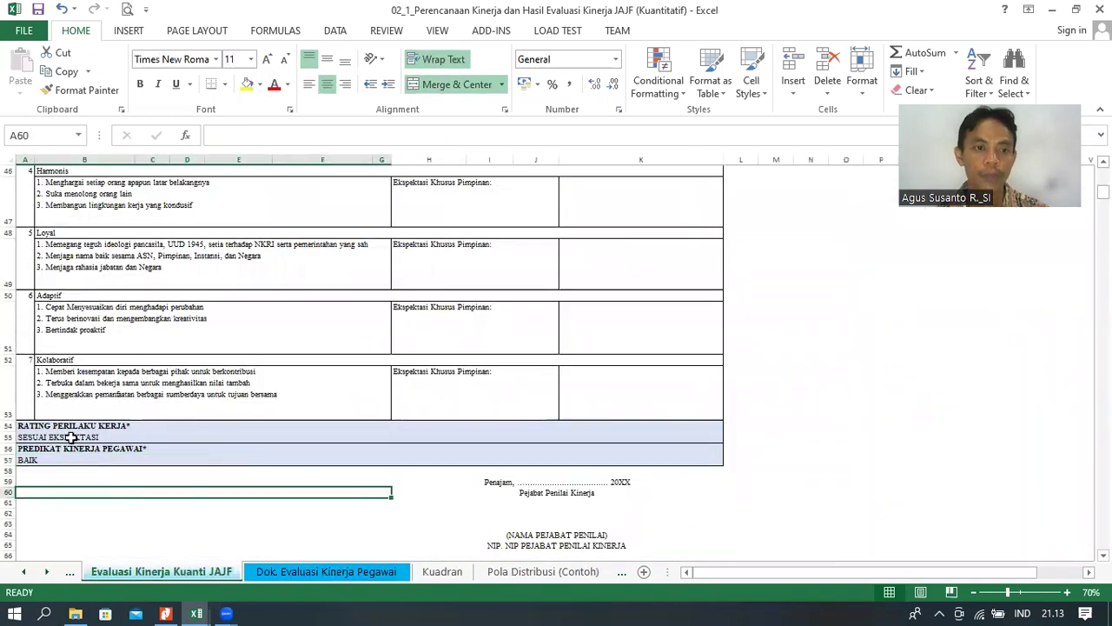
left_click(69, 437)
left_click(69, 460)
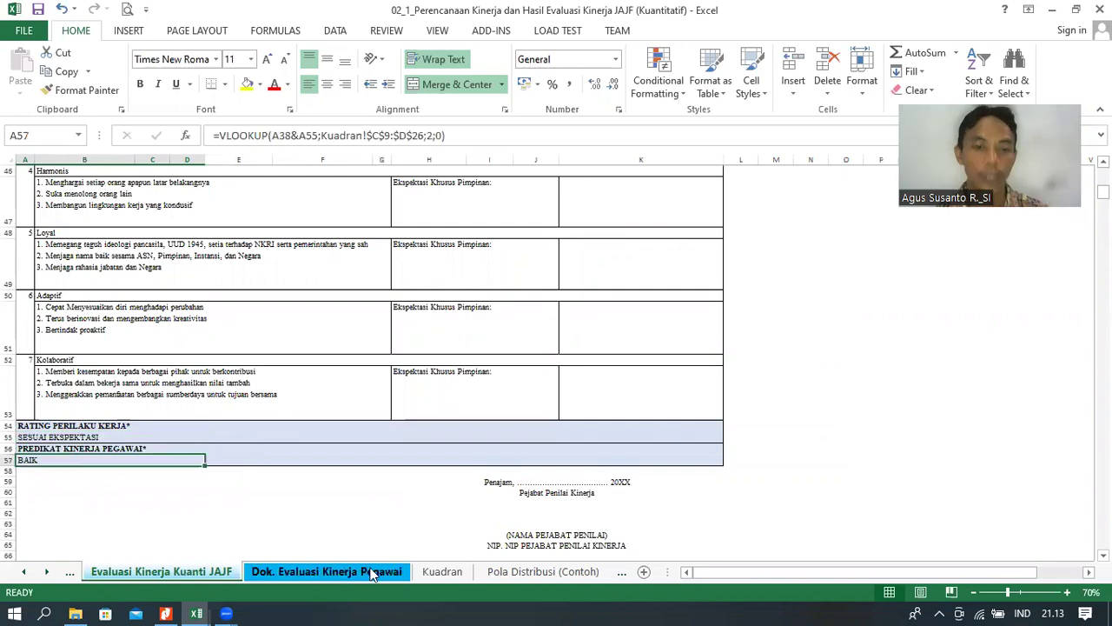
scroll(338, 433, "up", 3)
scroll(338, 433, "up", 12)
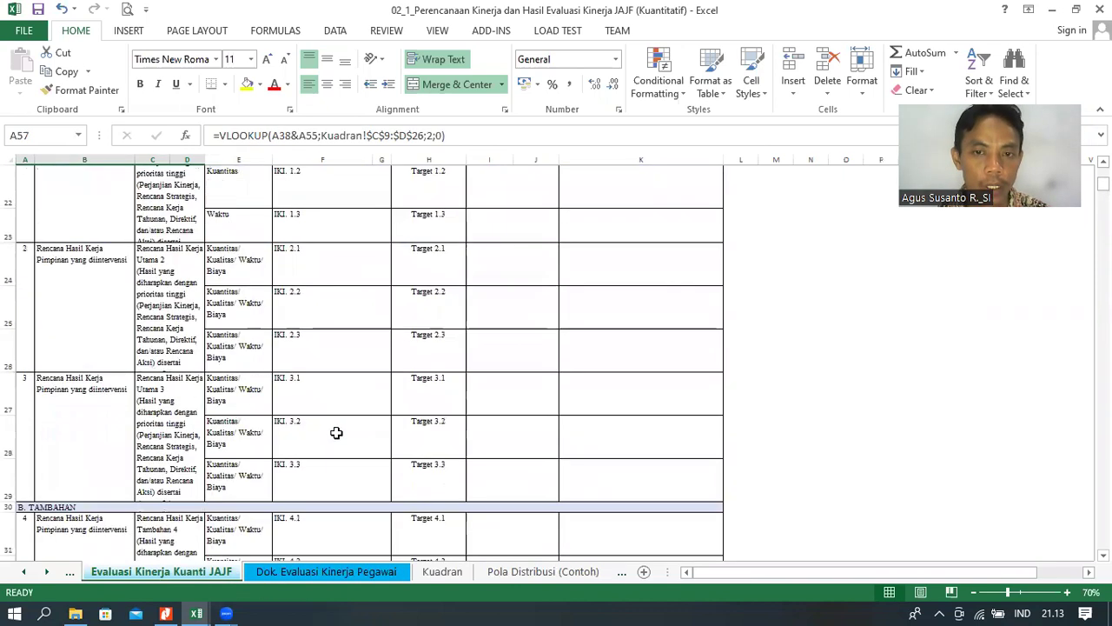
- Open the Dok. Evaluasi Kinerja Pegawai sheet and review its identity, evaluation and recommendation sections and the signature dates in B38 and D38
left_click(322, 572)
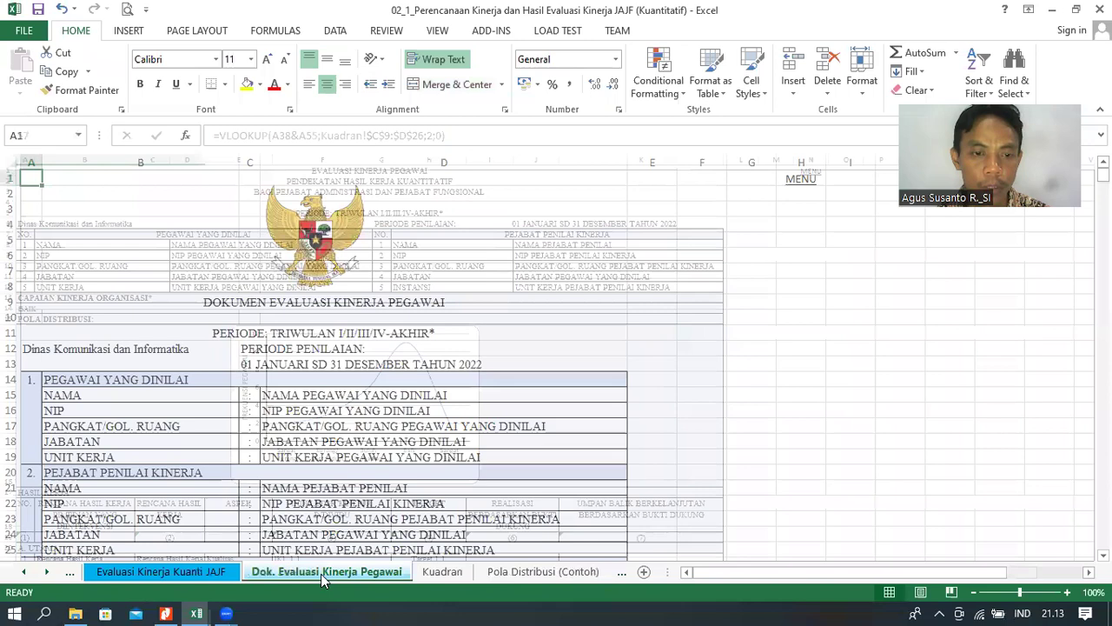
scroll(340, 496, "down", 6)
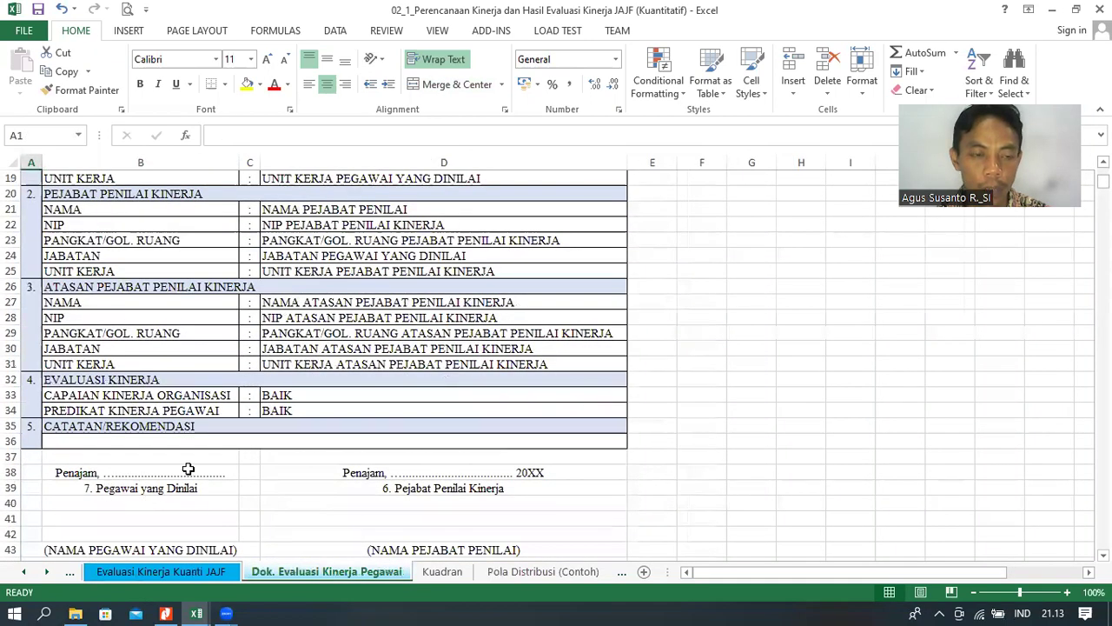
left_click(430, 473)
left_click(157, 476)
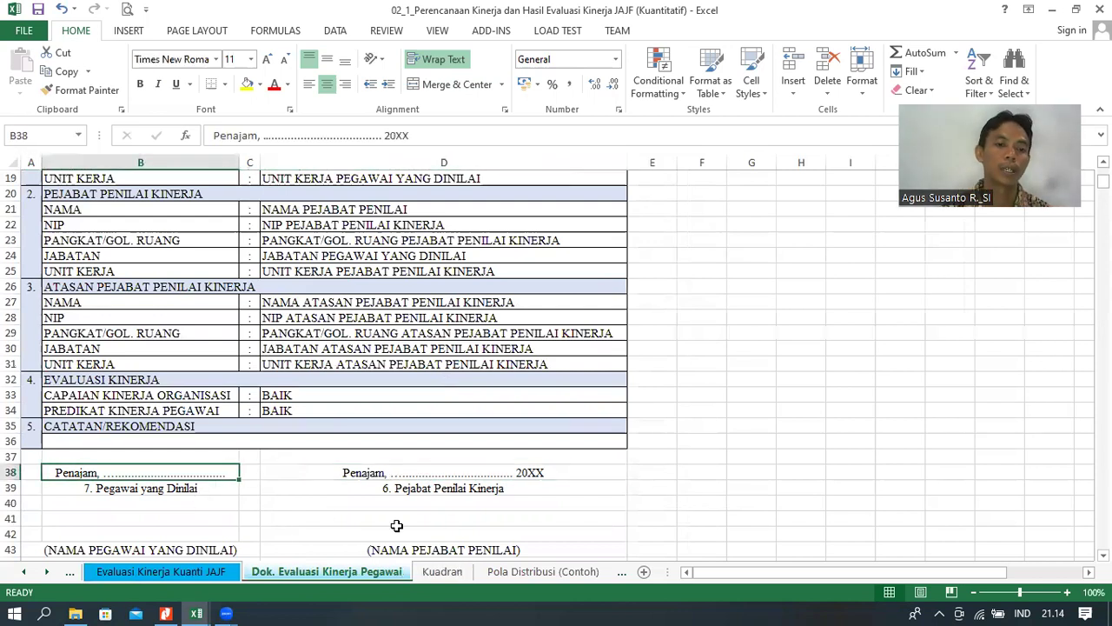
left_click(517, 475)
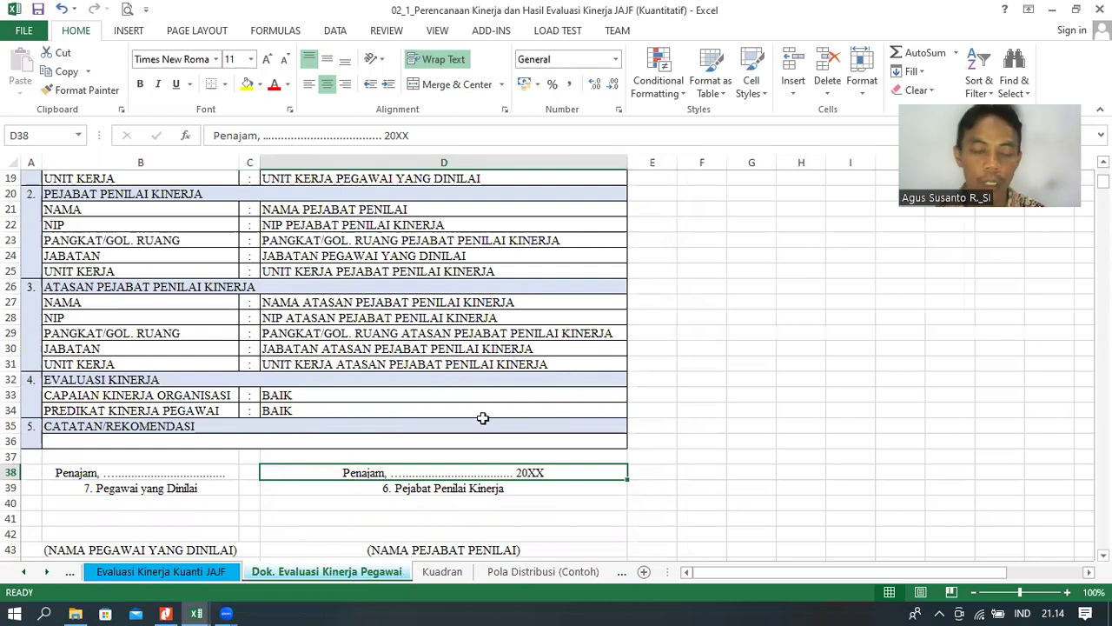
scroll(482, 418, "up", 6)
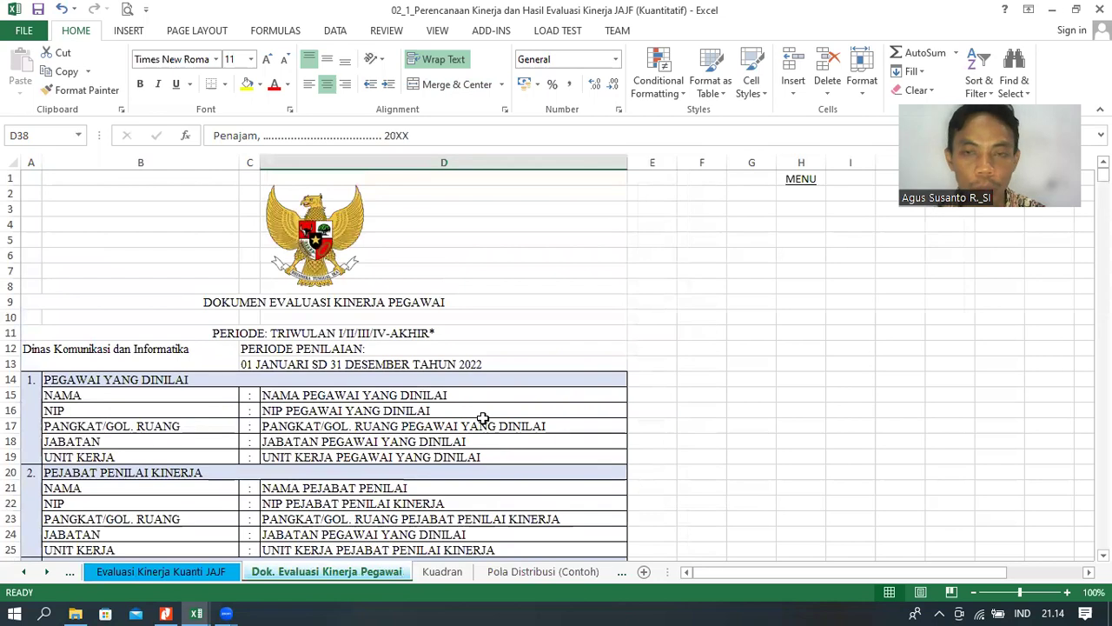
scroll(482, 418, "down", 6)
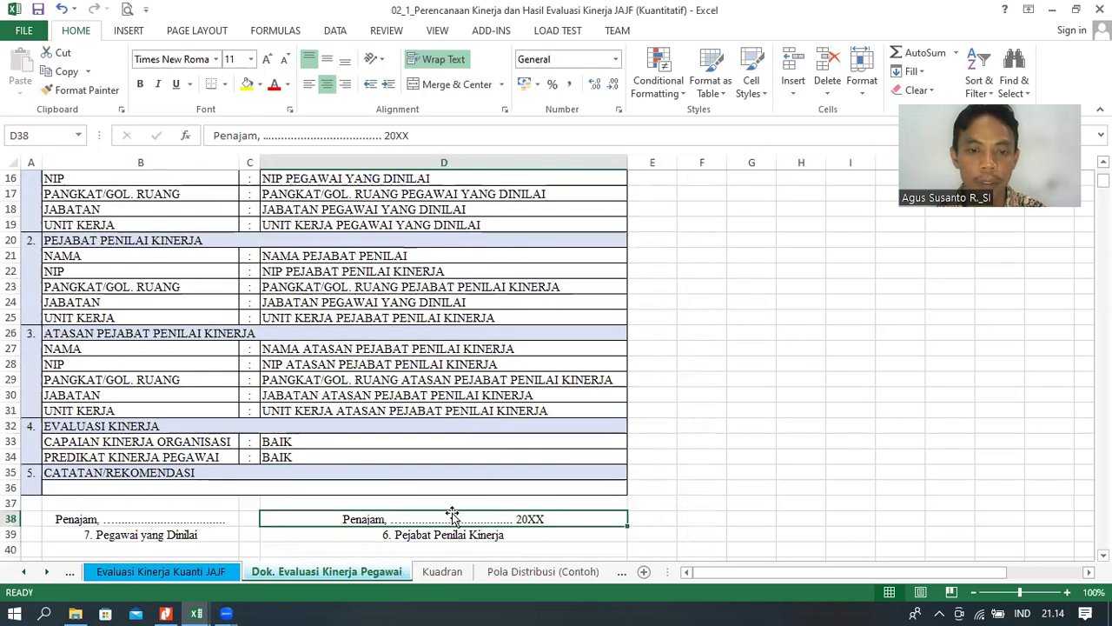
- Open the Kuadran sheet and examine the matrix that combines Hasil Kerja with Perilaku Kerja, including cell G4
left_click(461, 577)
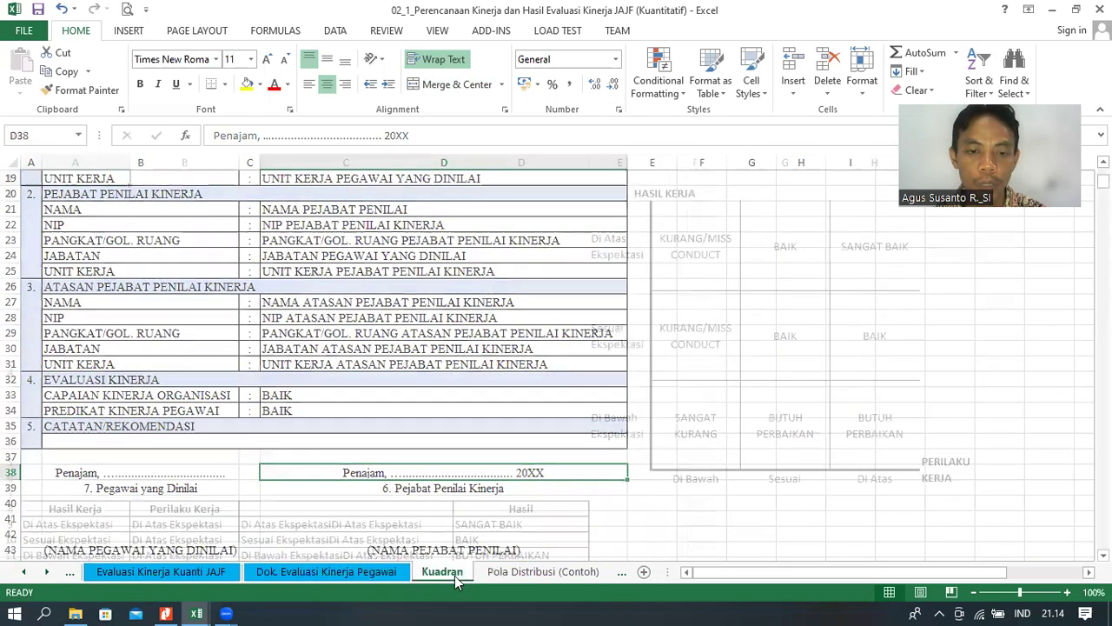
left_click(354, 370)
left_click(786, 337)
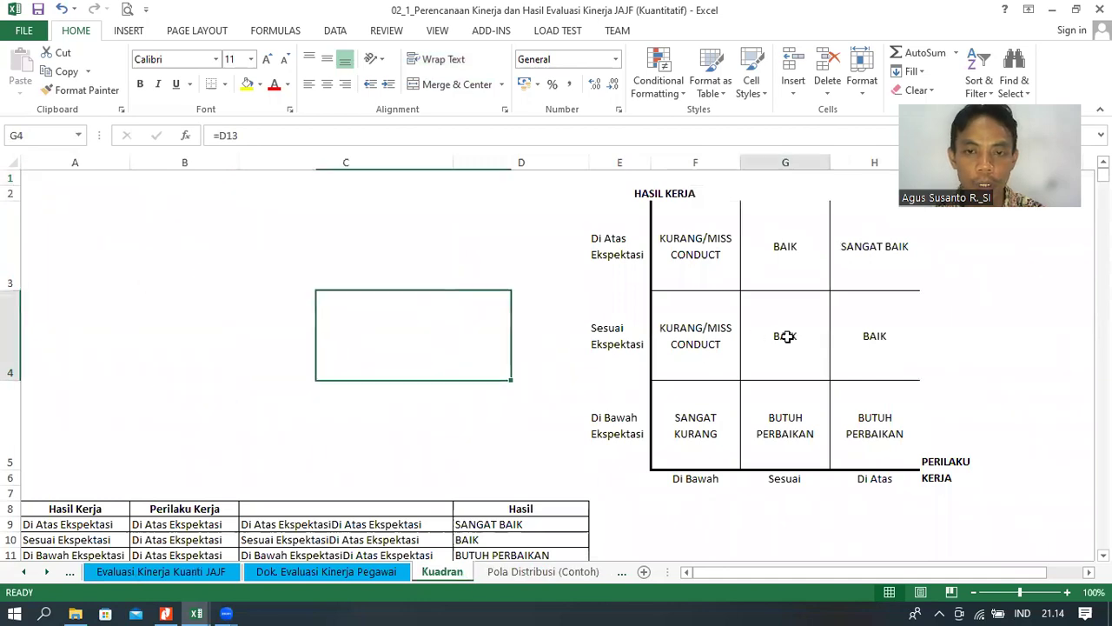
left_click(365, 426)
left_click(209, 526)
left_click(512, 350)
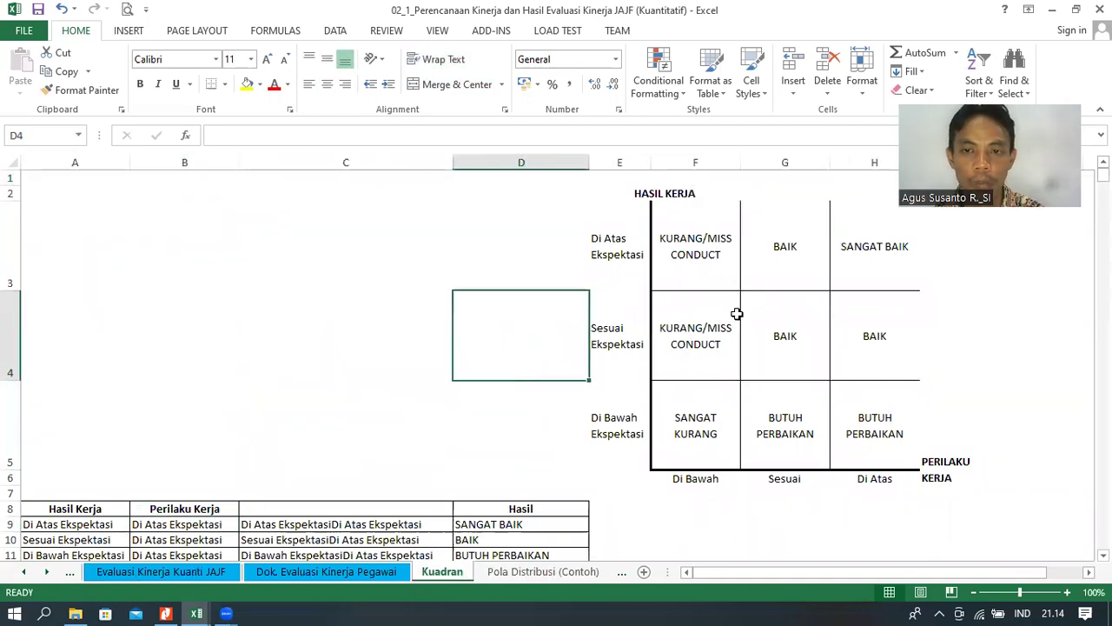
left_click(735, 317)
left_click(817, 332)
- View the Pola Distribusi (Contoh) and Pola Distribusi sheets, and return to the Dok. Evaluasi Kinerja Pegawai sheet
left_click(531, 574)
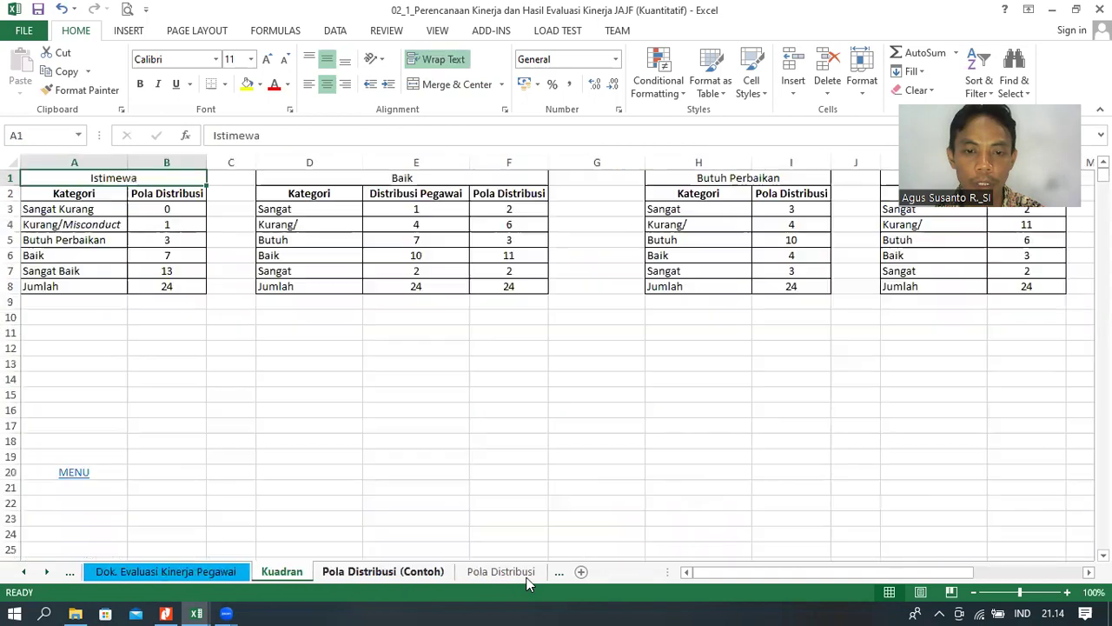
left_click(502, 573)
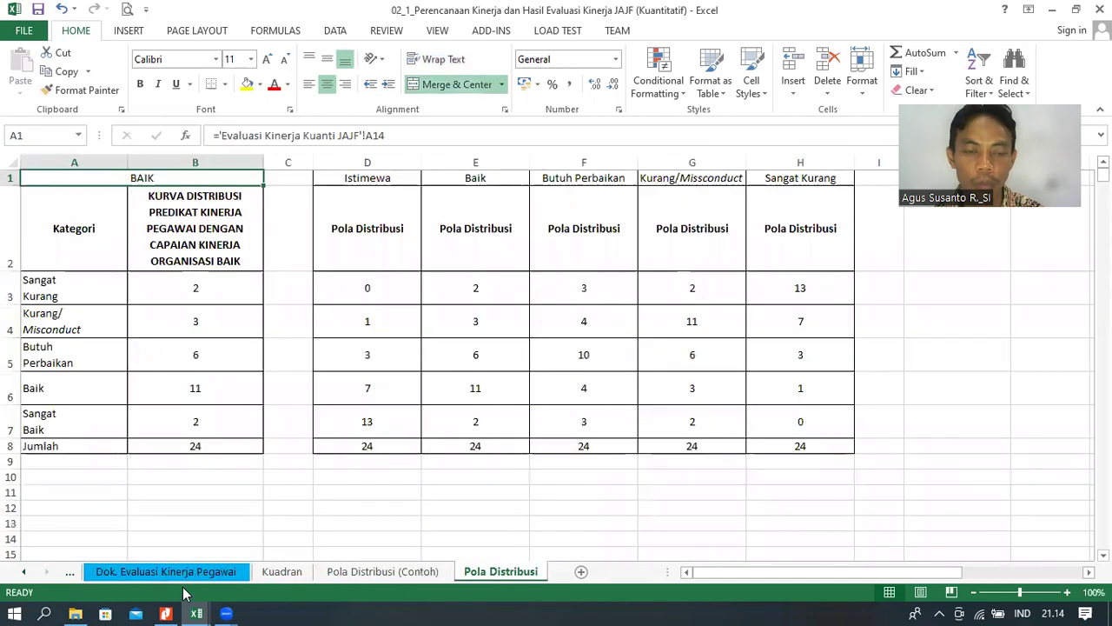
left_click(178, 575)
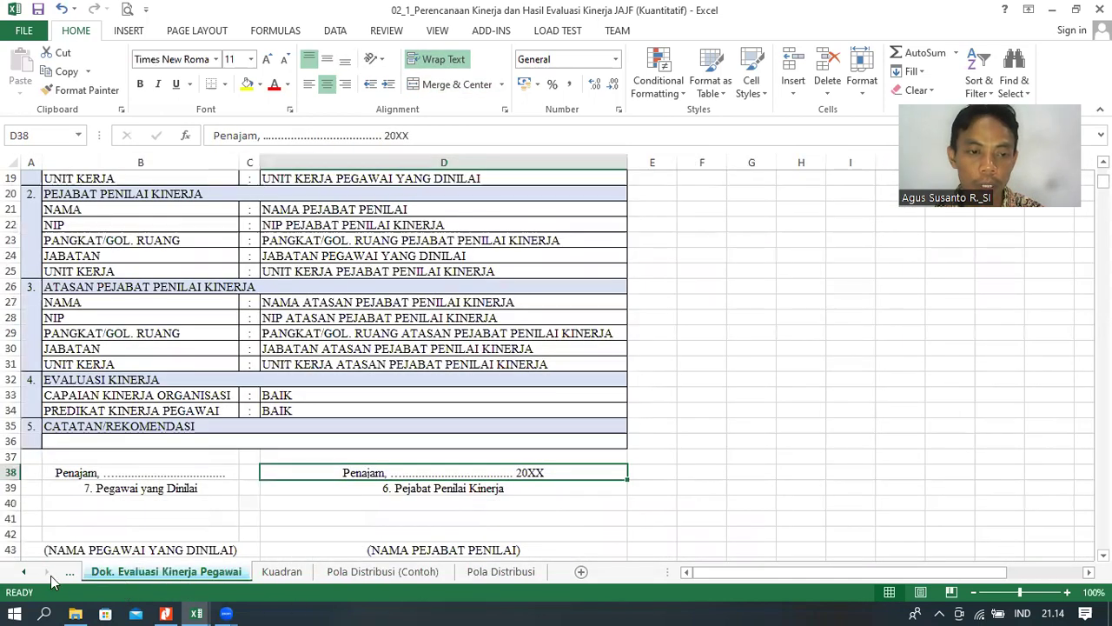
- Look back through the evaluation and ongoing feedback sheets to the SKP JAJF (Kuantitatif) sheet
left_click(73, 575)
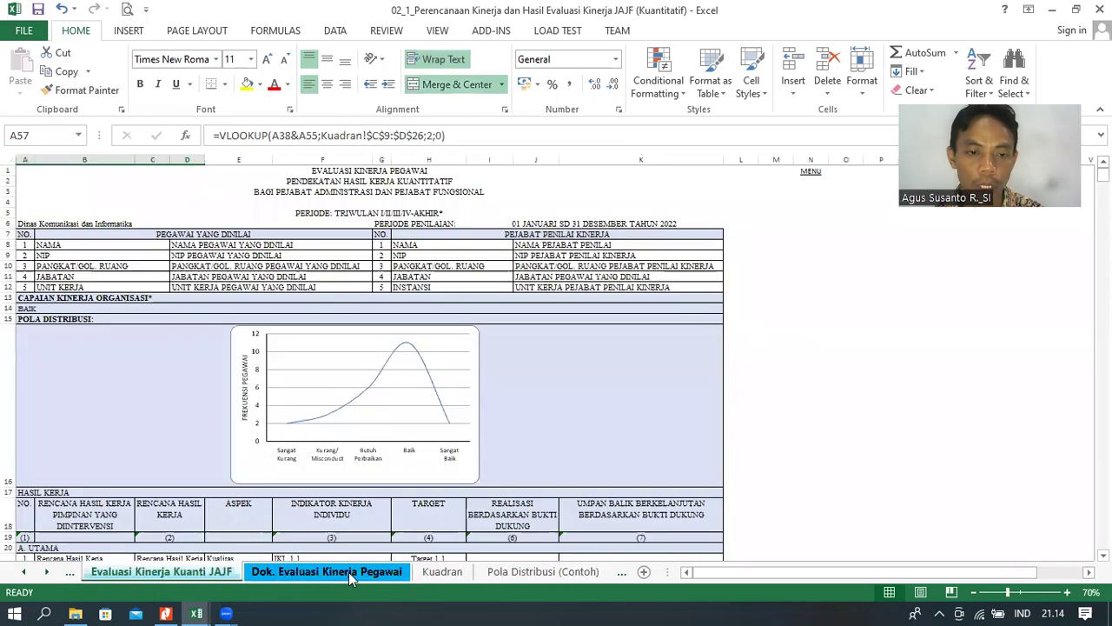
left_click(71, 577)
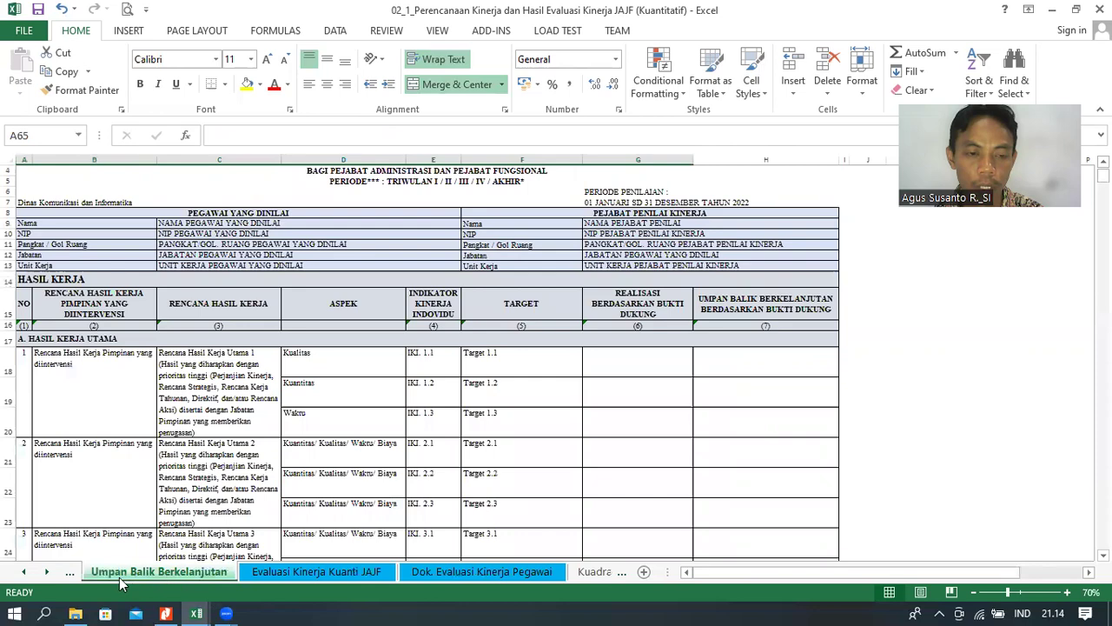
left_click(71, 577)
left_click(71, 577)
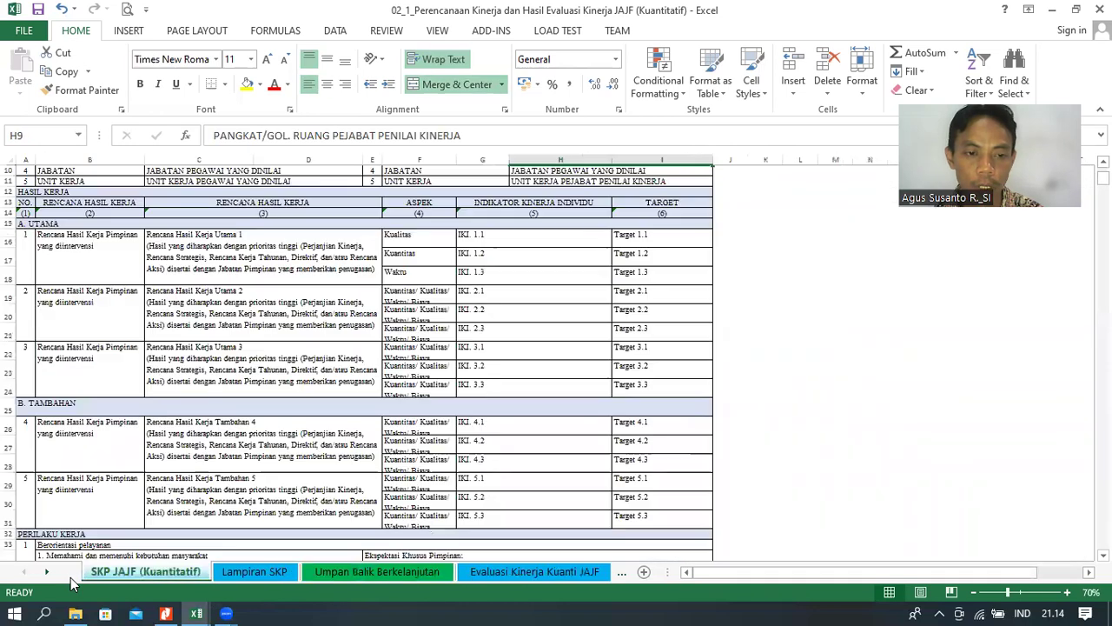
- Look forward through the evaluation sheets to the Pola Distribusi (Contoh) sheet and view its example distribution tables and charts
left_click(499, 575)
left_click(622, 575)
left_click(622, 575)
left_click(622, 575)
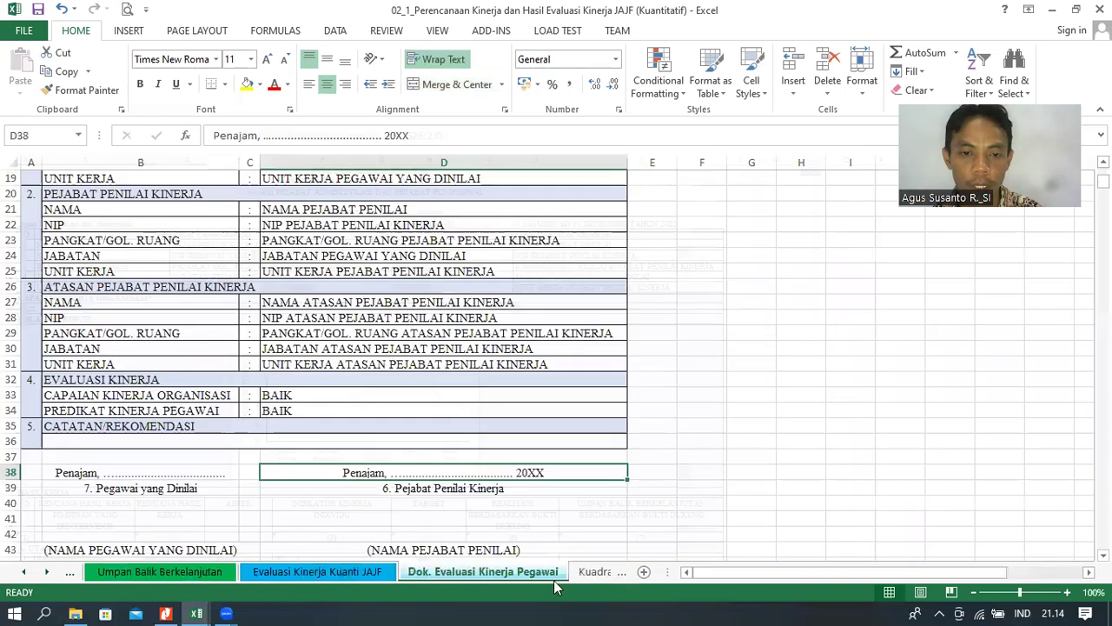
left_click(622, 575)
left_click(622, 575)
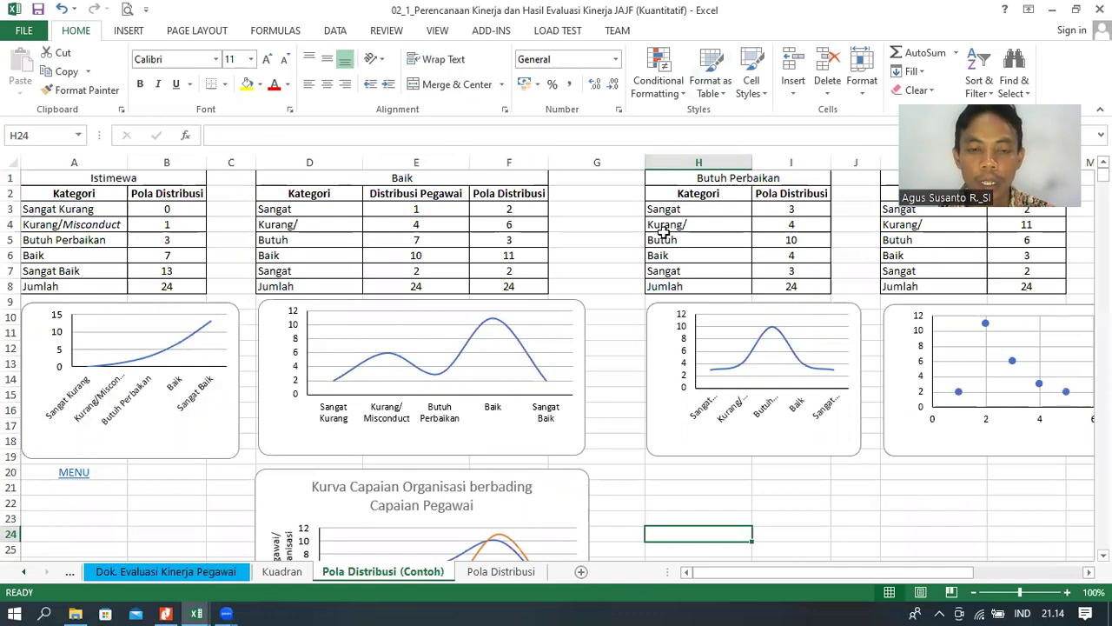
- View the top of the Dok. Evaluasi Kinerja Pegawai sheet, minimize the workbook, and look over the Hasil Kerja entries in the SKP Kasubbag Umum workbook
left_click(205, 574)
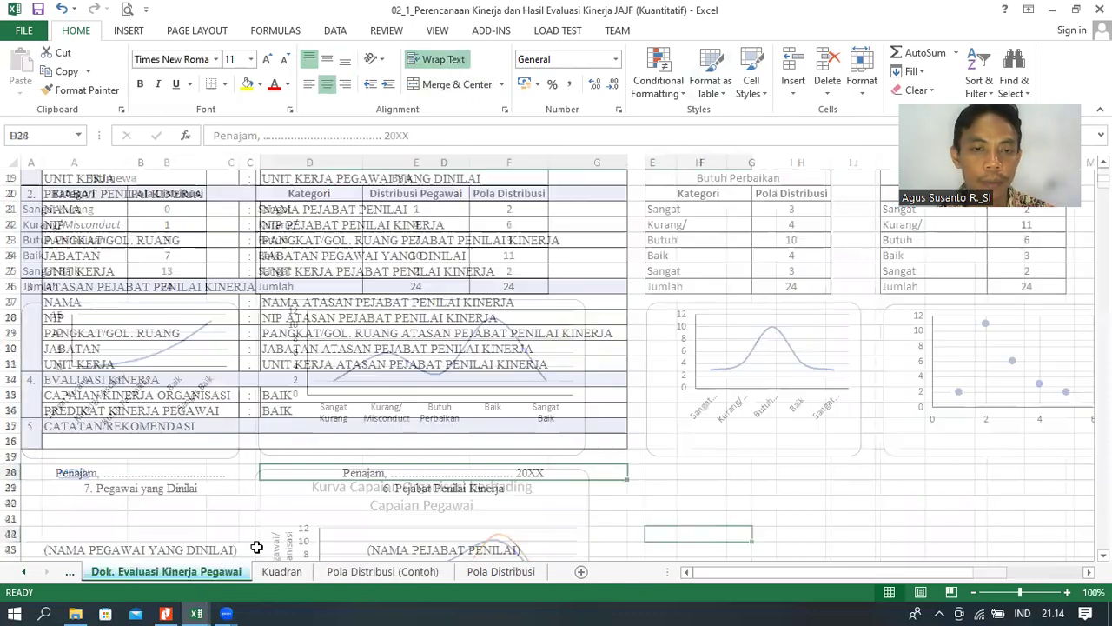
scroll(300, 461, "up", 6)
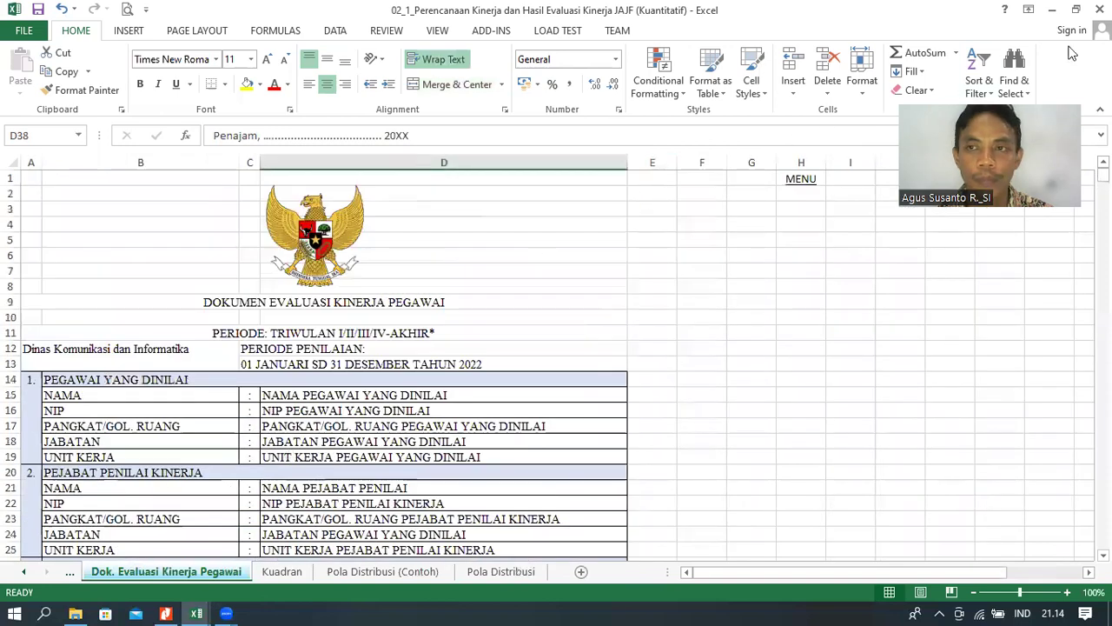
left_click(1051, 9)
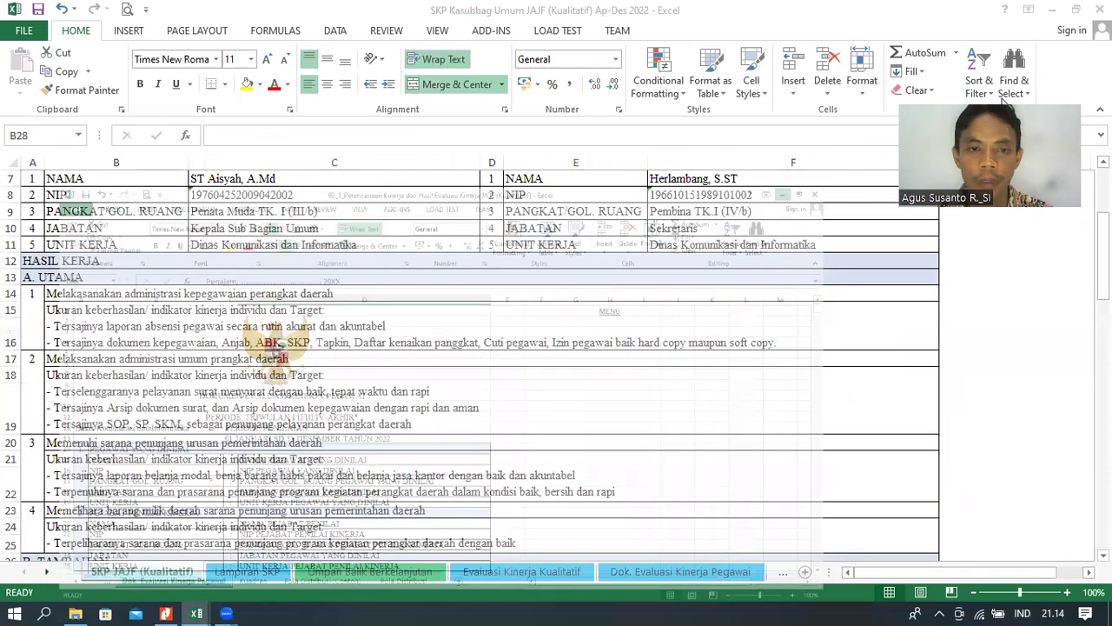
scroll(330, 442, "up", 2)
scroll(330, 441, "down", 4)
- Open the workbook 02_2_Perencanaan Kinerja dan Hasil Evaluasi Kinerja JAJF (Kualitatif) from the SKP 2022 folder
left_click(204, 607)
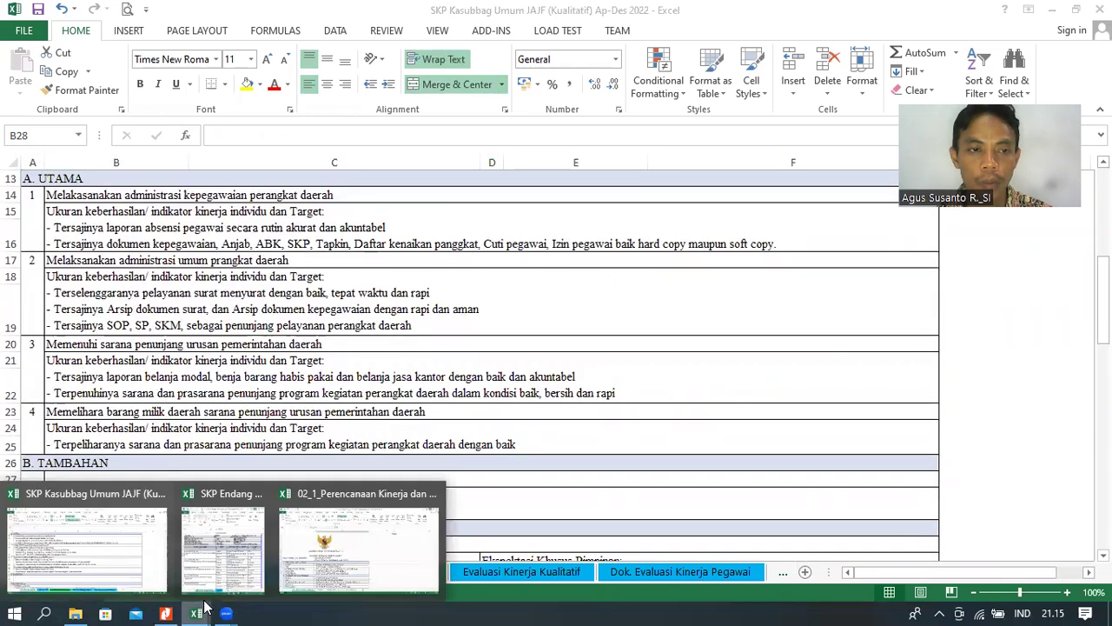
left_click(76, 613)
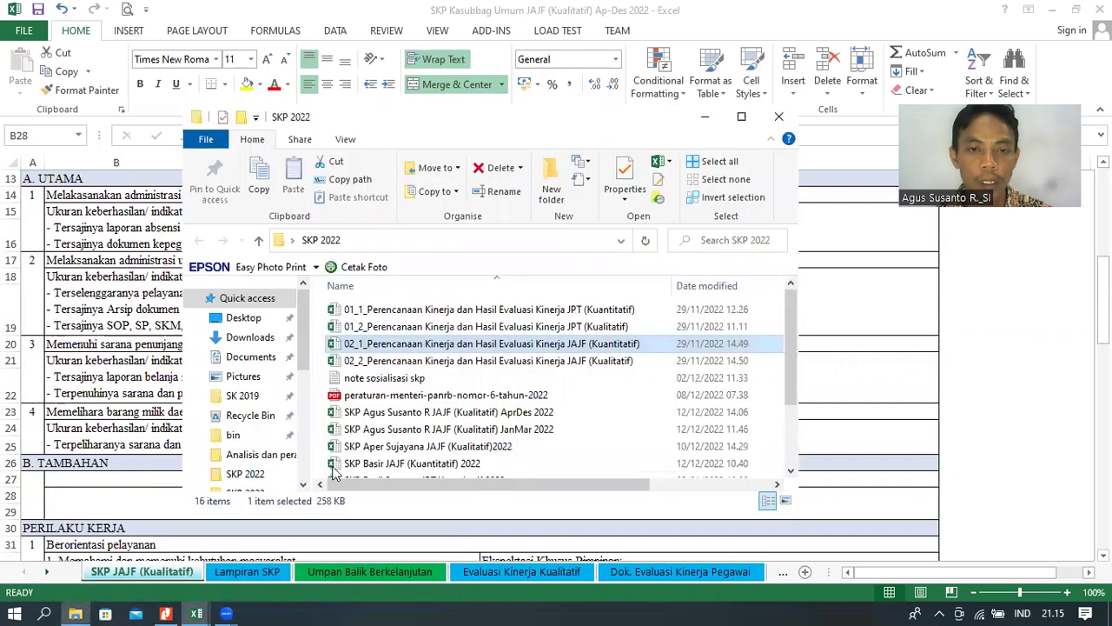
double_click(437, 361)
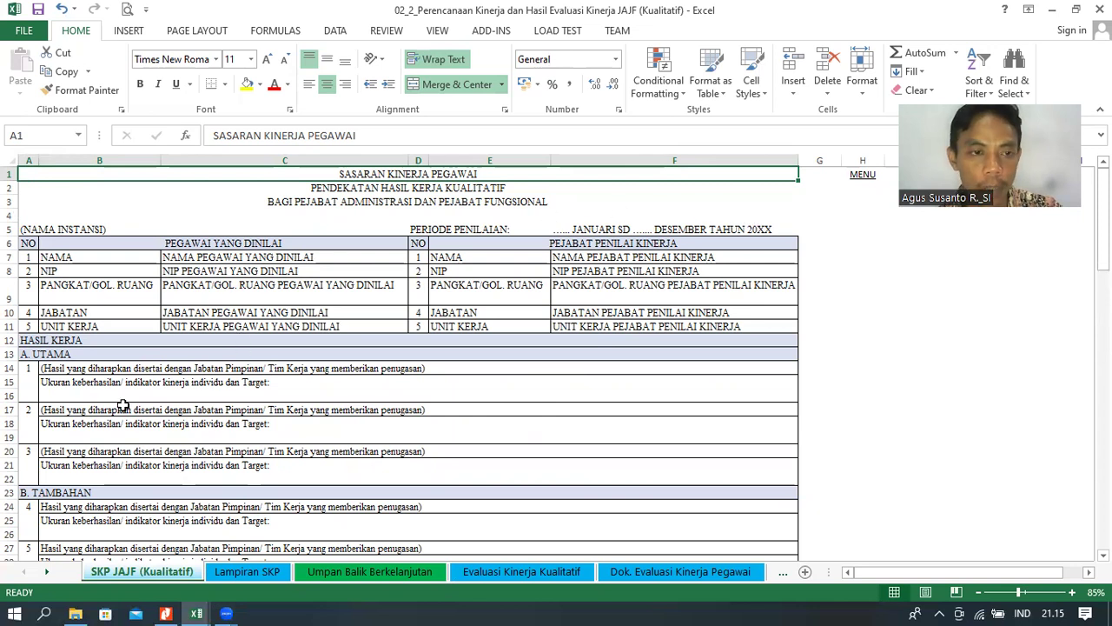
- Examine the expected-result and indicator rows of the first two Utama entries on the SKP JAJF (Kualitatif) sheet
scroll(123, 405, "down", 1)
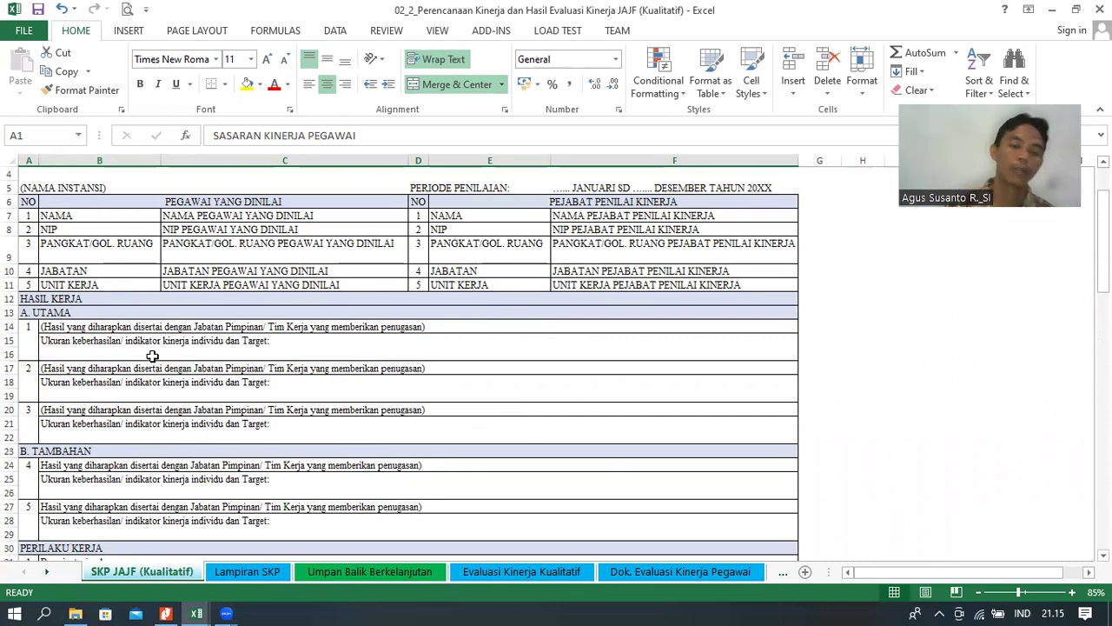
left_click(152, 354)
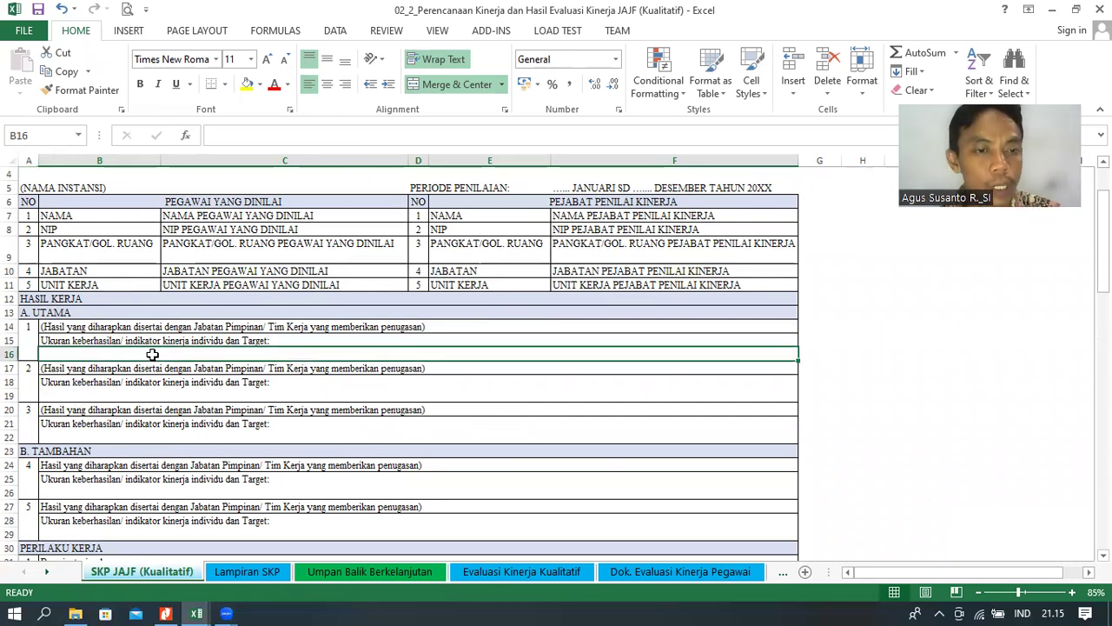
left_click(101, 329)
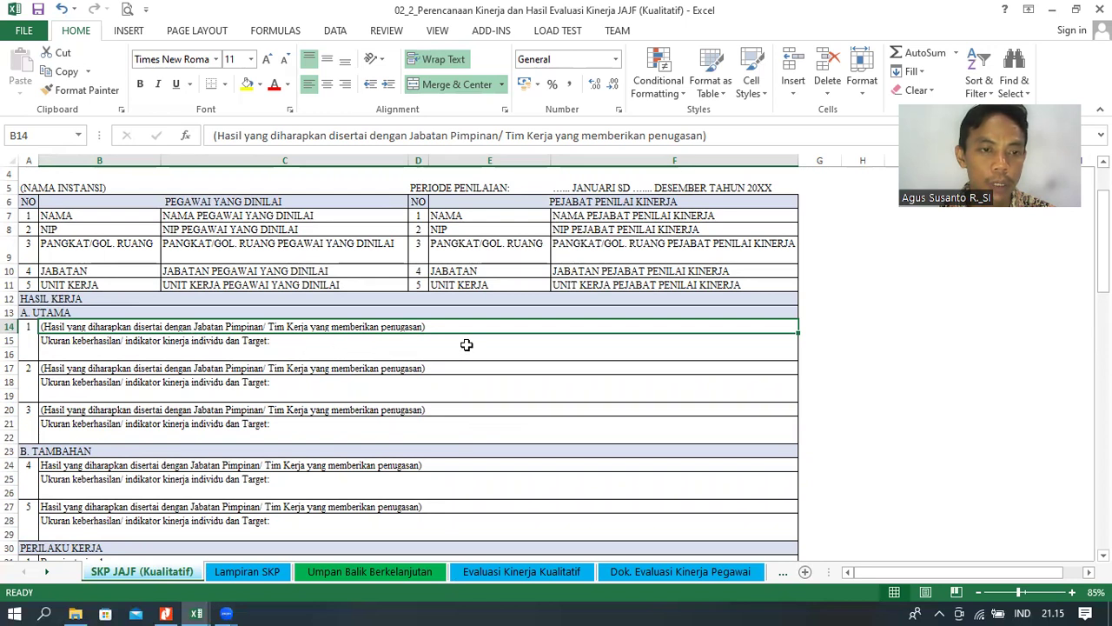
left_click(415, 363)
left_click(410, 325)
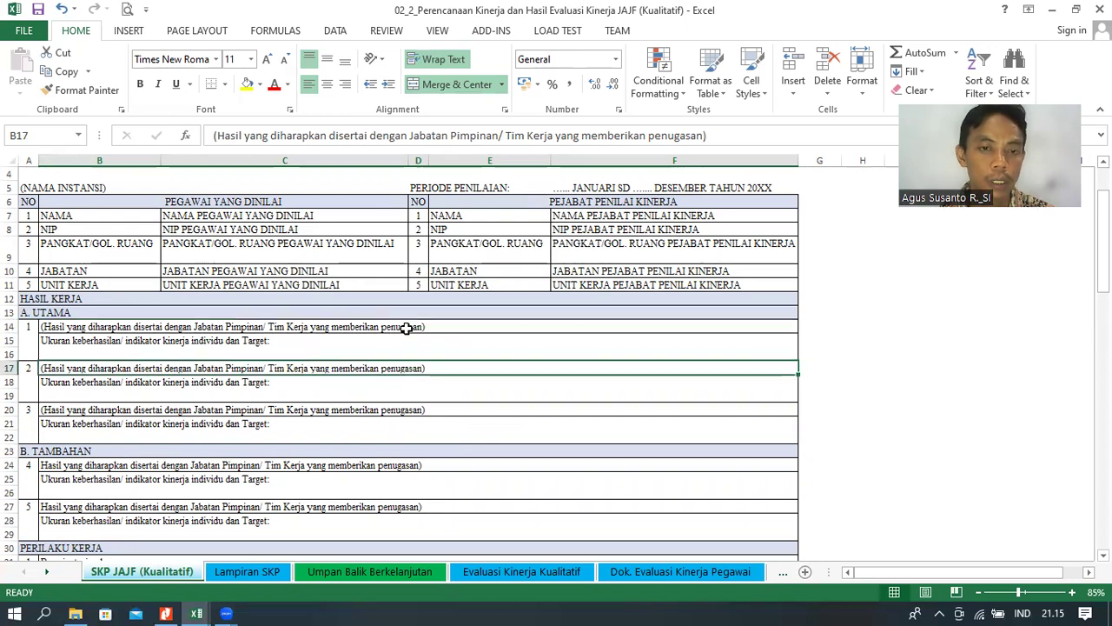
left_click(379, 368)
left_click(379, 342)
left_click(374, 383)
left_click(374, 339)
left_click(372, 327)
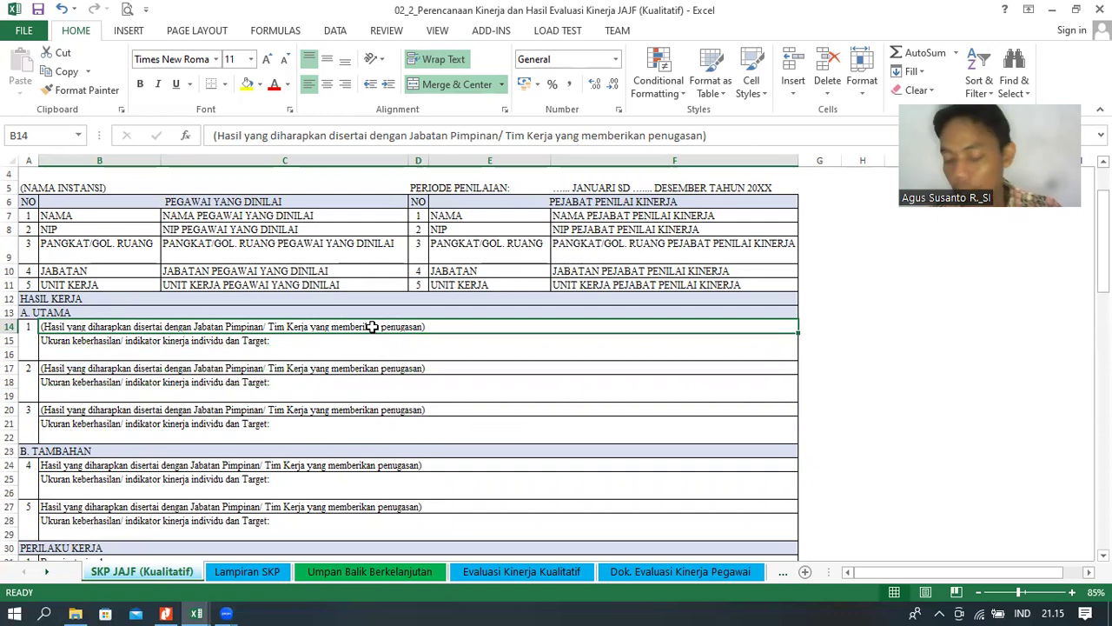
left_click(445, 340)
left_click(396, 327)
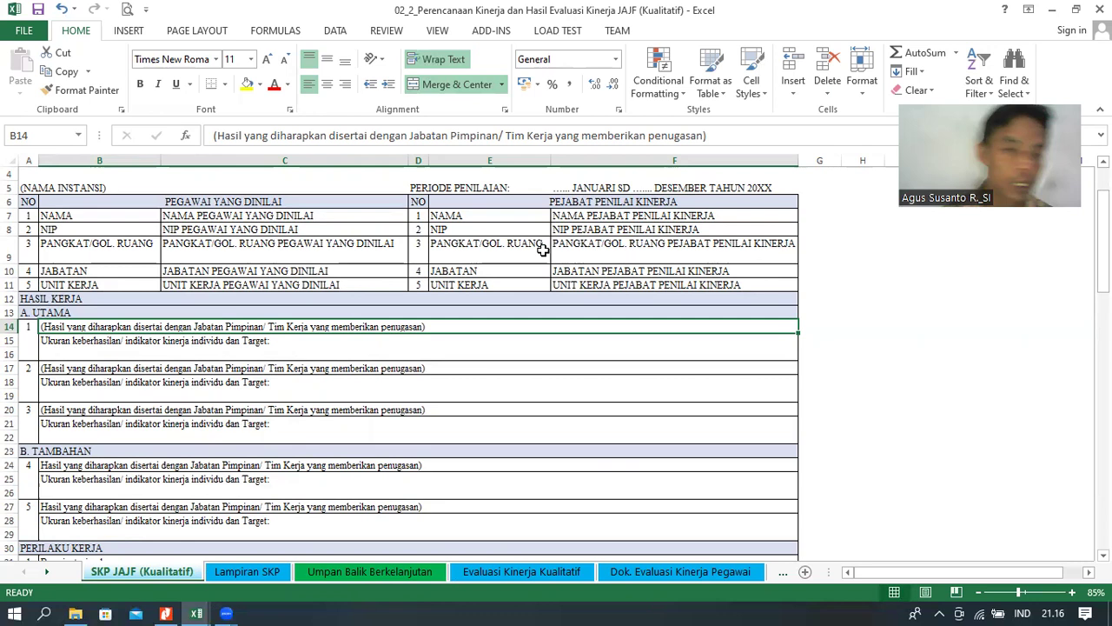
- Compare the first Utama entry's expected result in B14 with its success indicator line in B15 and the blank row B16
left_click(145, 340)
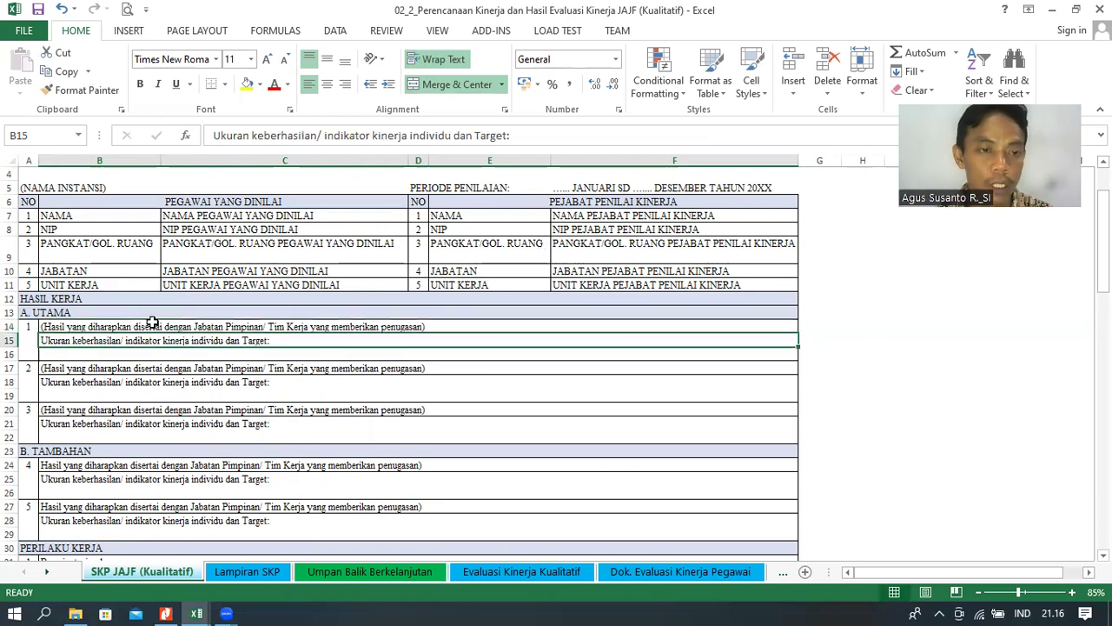
left_click(152, 326)
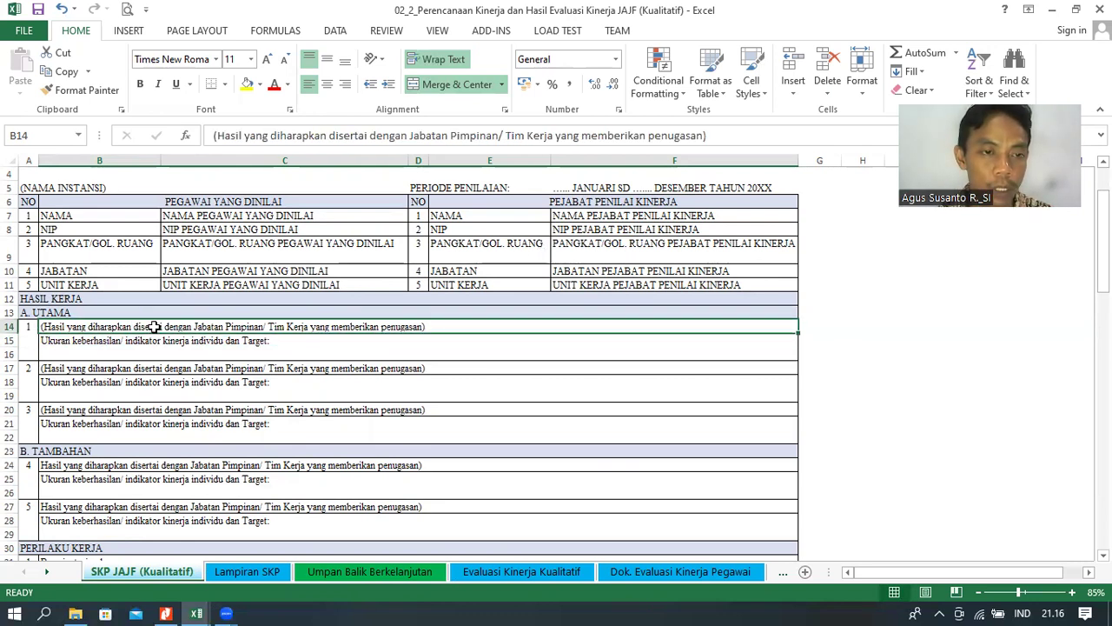
left_click(152, 339)
left_click(147, 327)
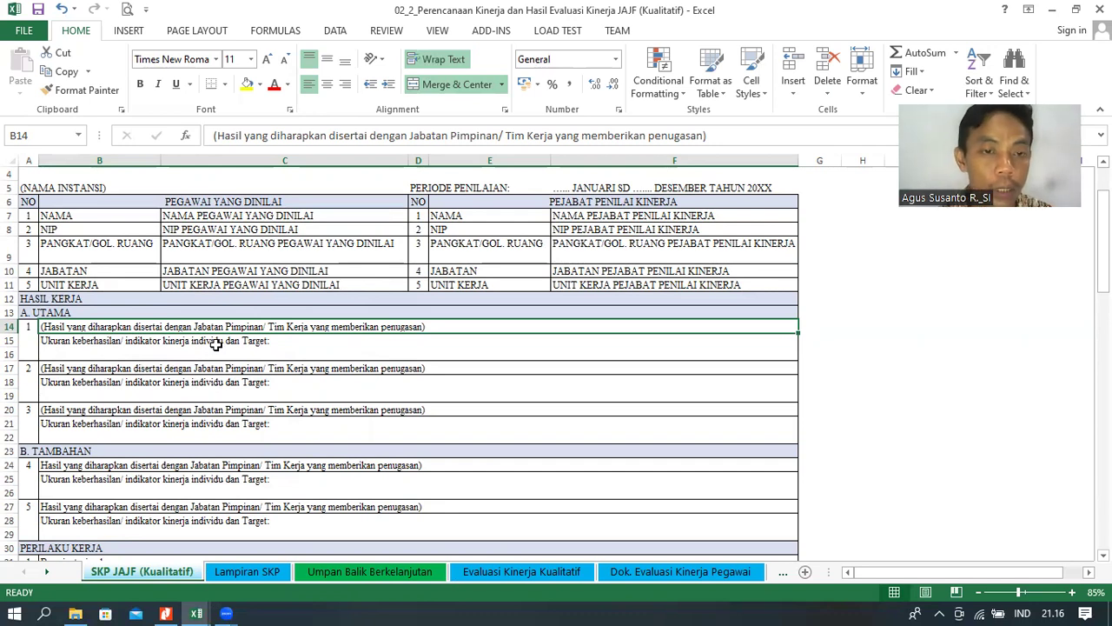
left_click(119, 343)
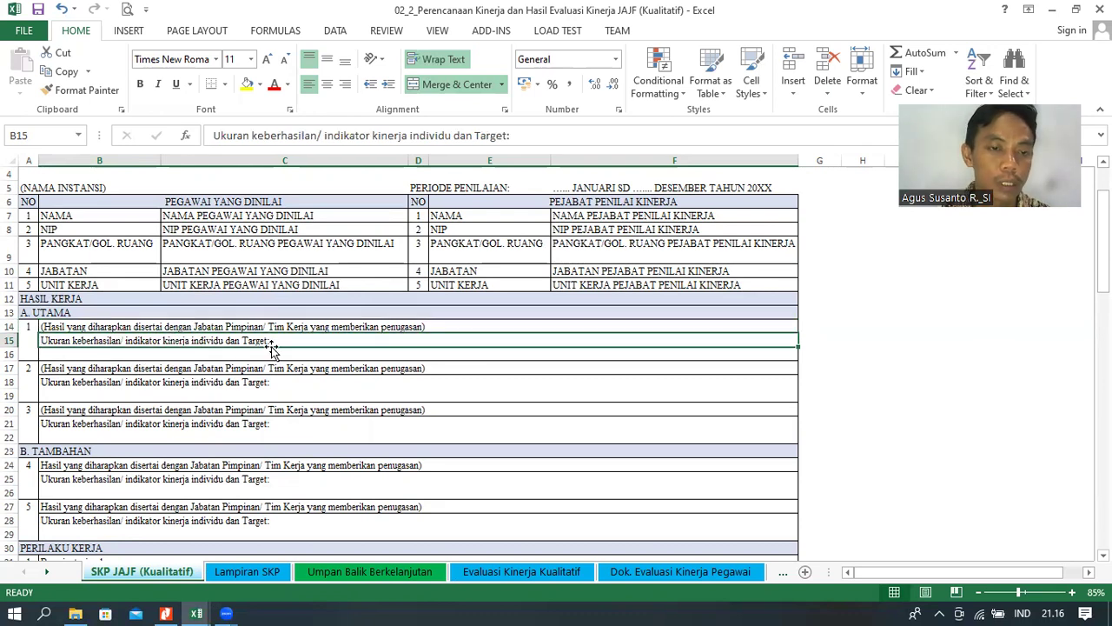
left_click(58, 355)
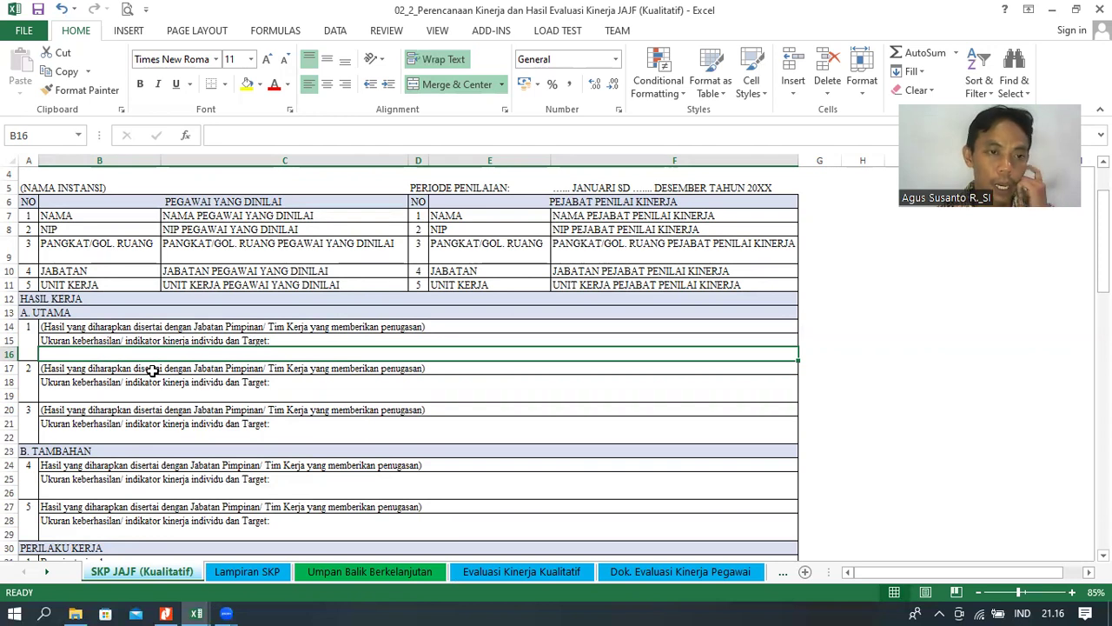
left_click(174, 327)
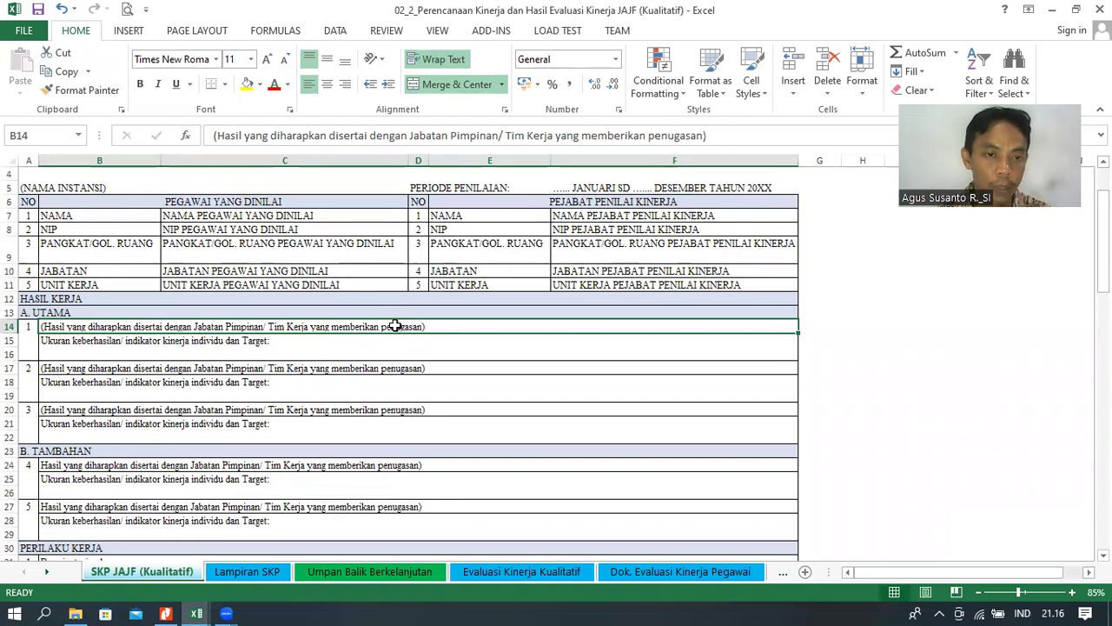
left_click(87, 352)
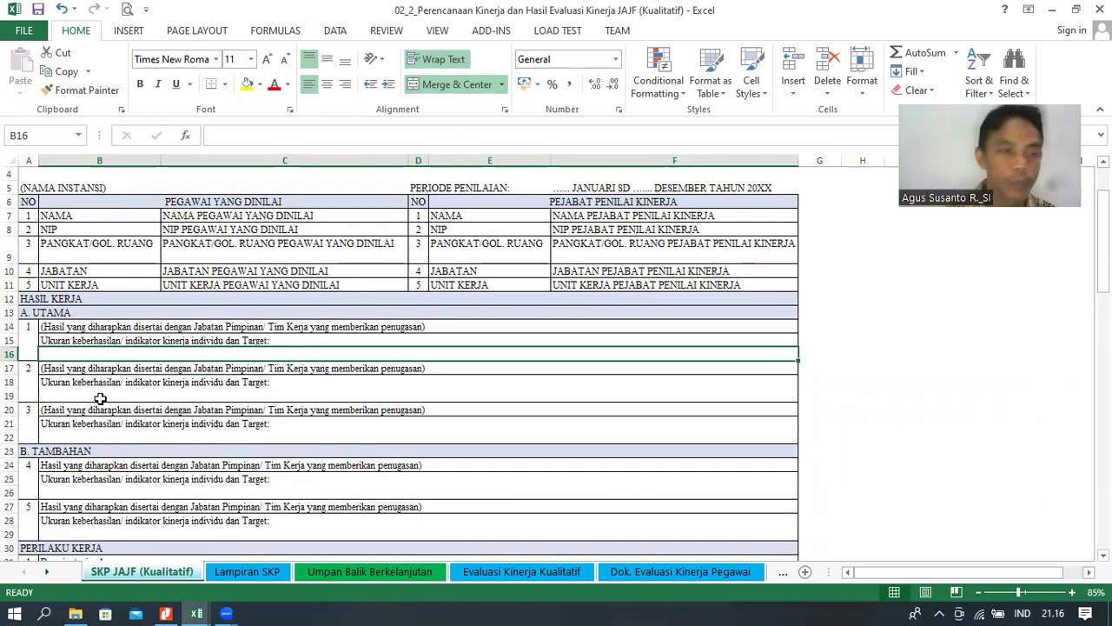
- Replace the placeholder of the first Utama result in B14 with "terlaksananya administrasi perkantoran sesuai dengan aturan yang berlaku"
left_click(119, 326)
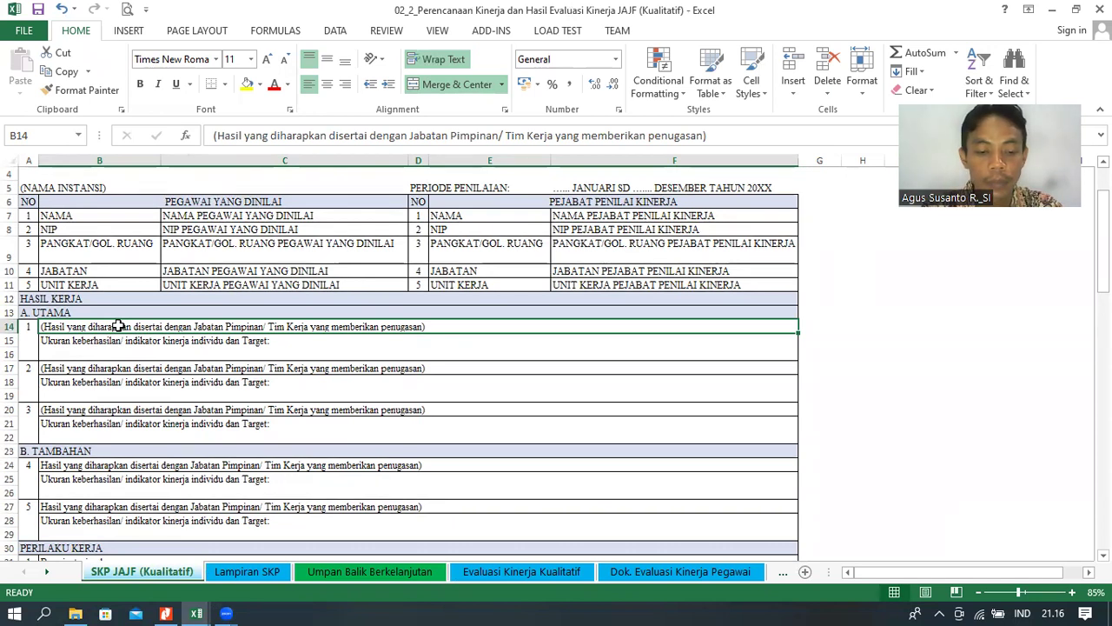
type("ter")
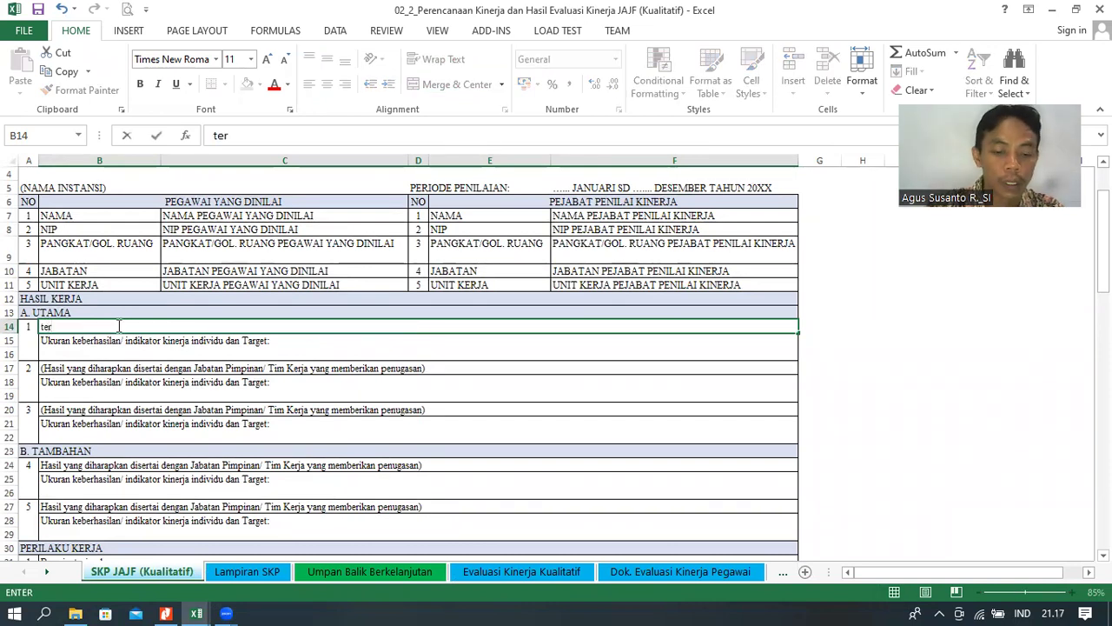
type("lak")
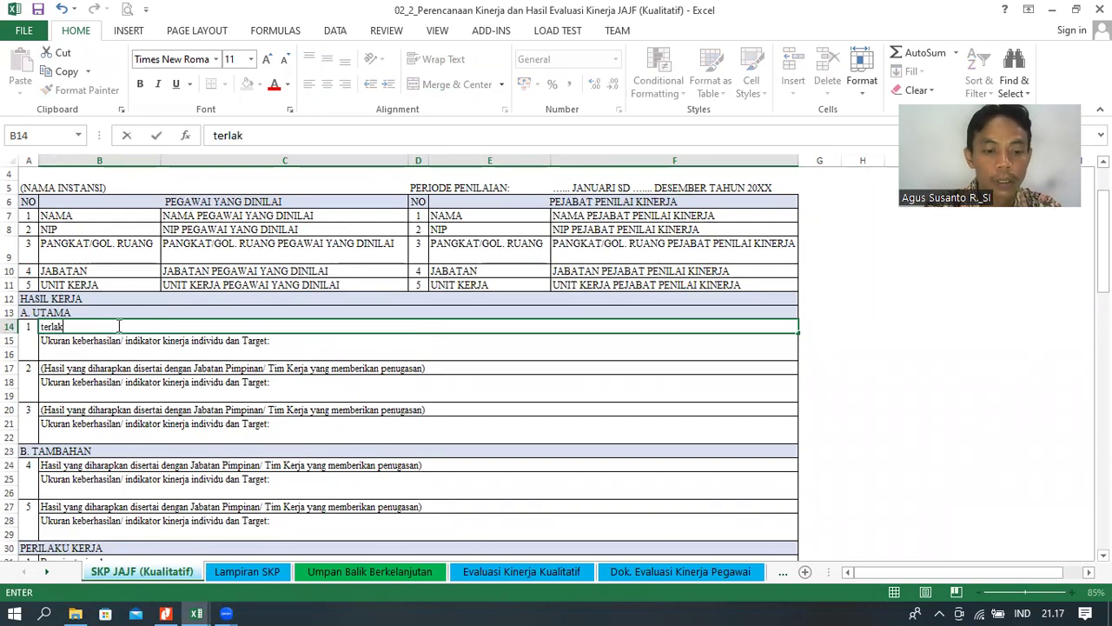
type("sananya")
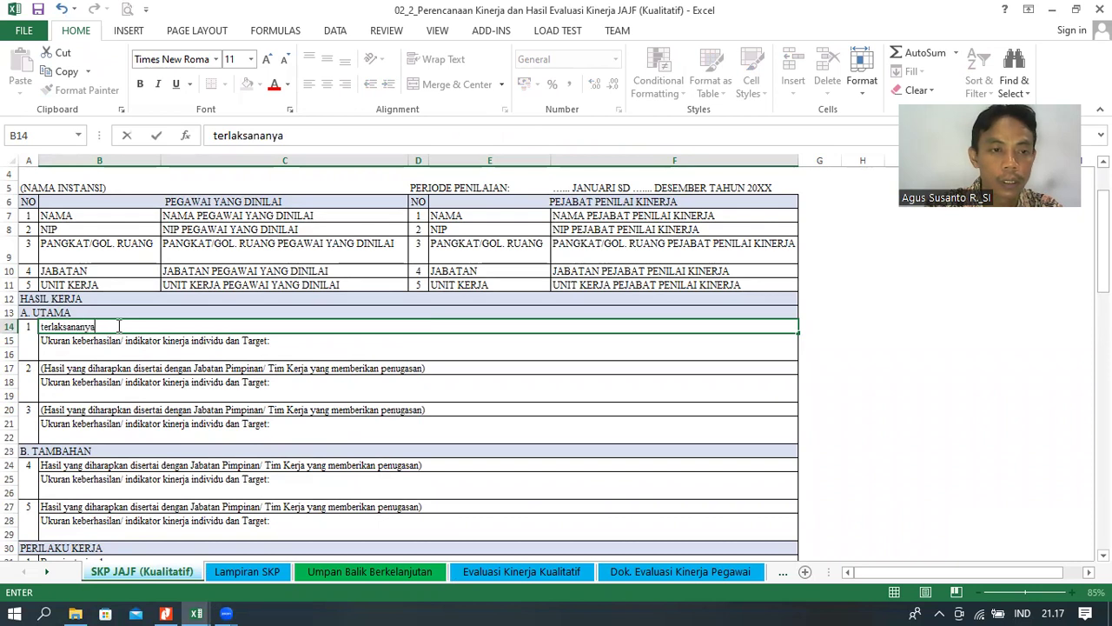
type(" a")
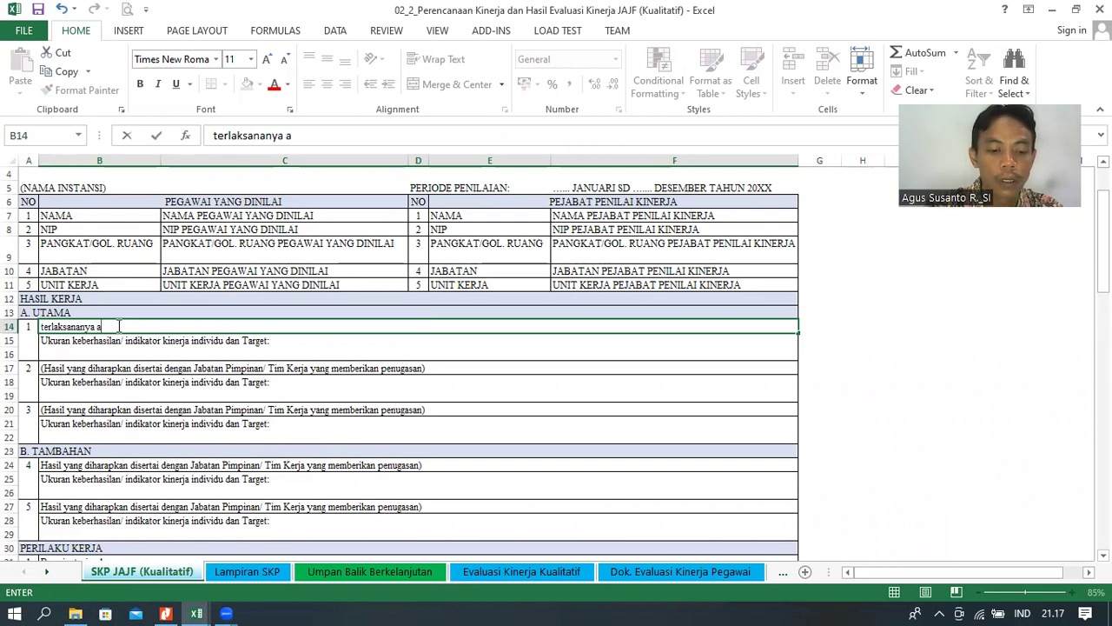
type("dmini")
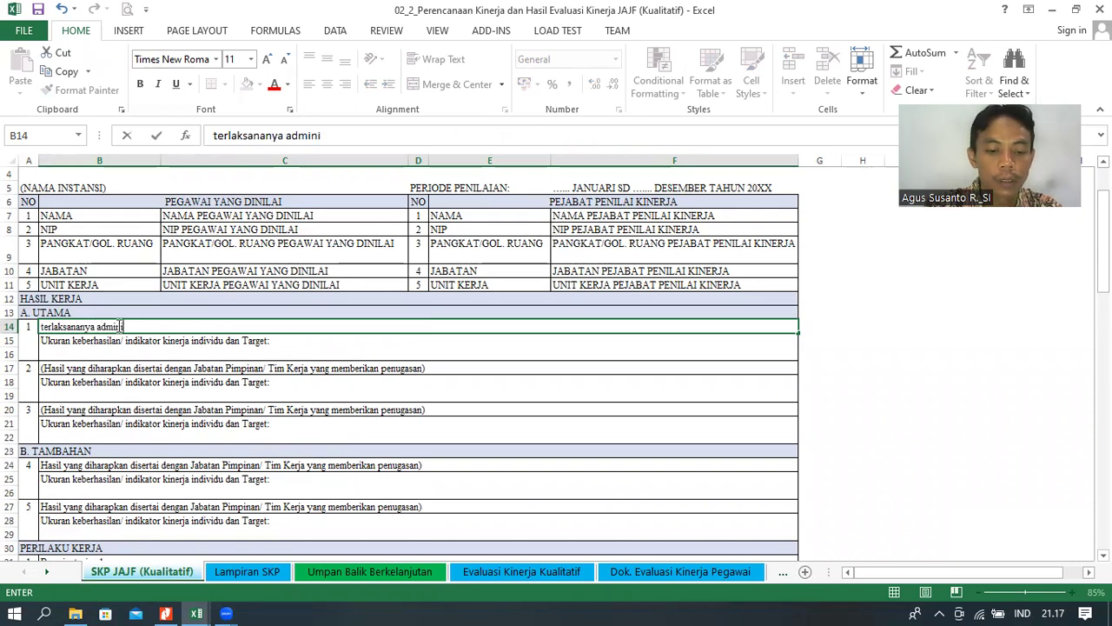
type("strasi")
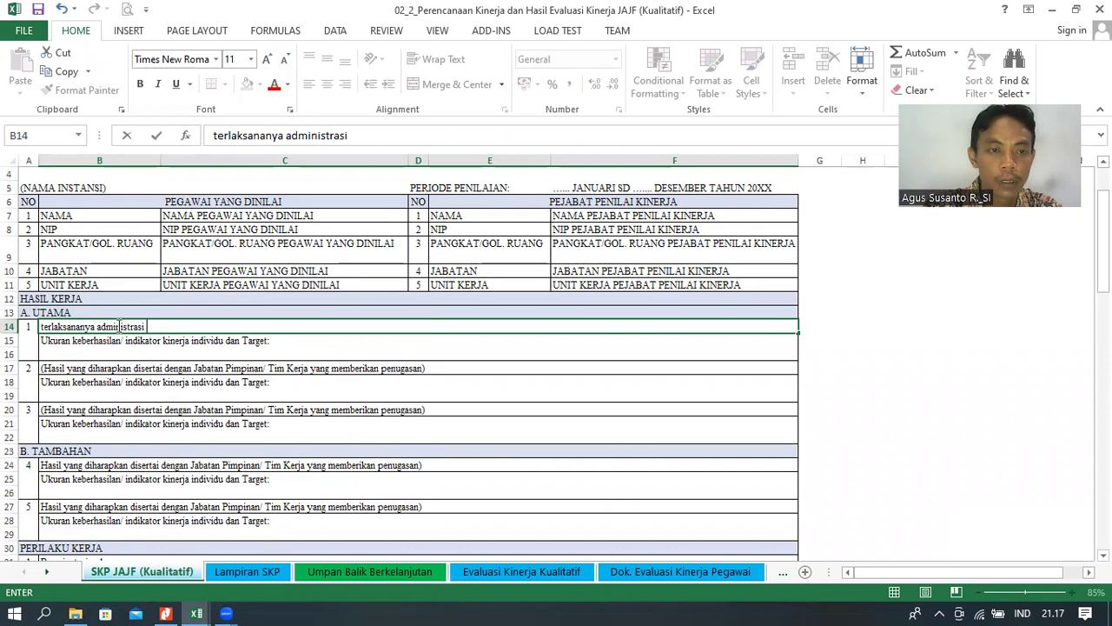
type(" p")
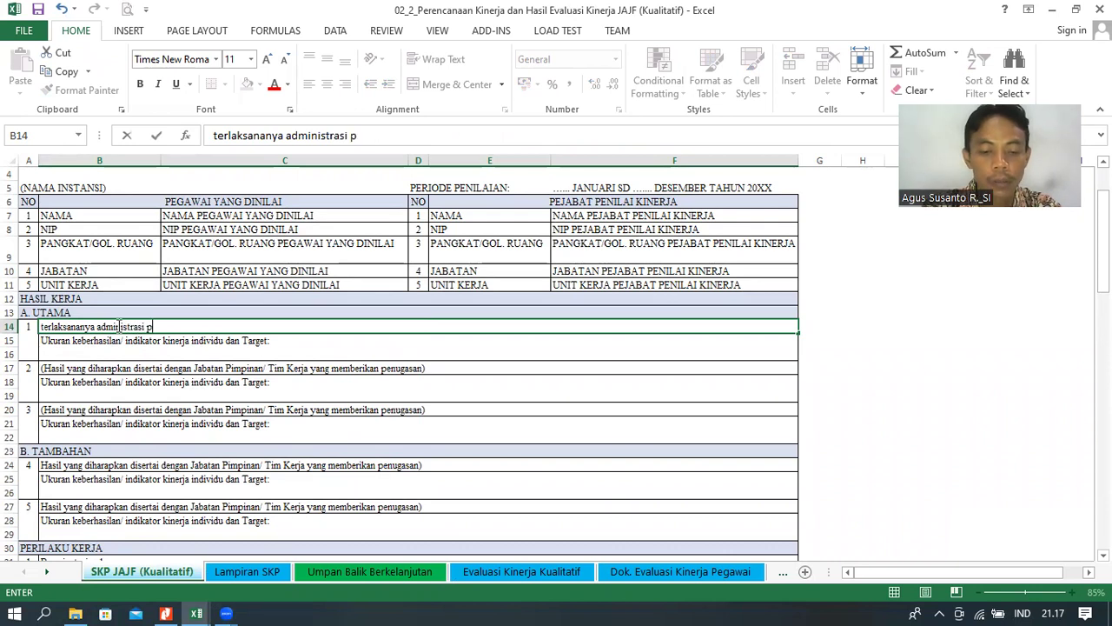
type("erkantoran ")
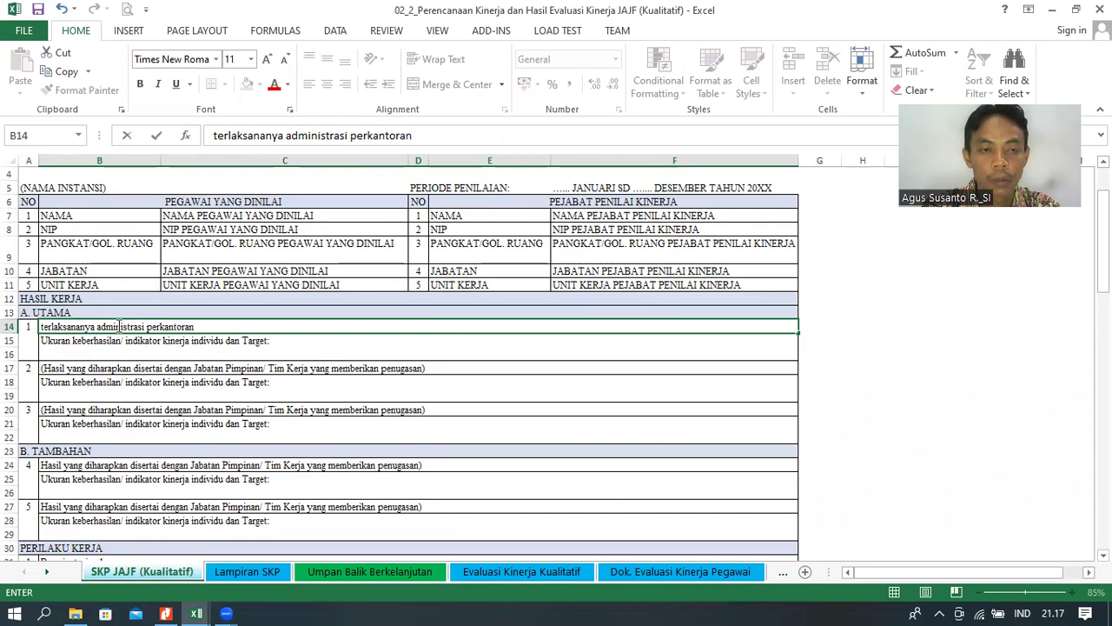
type("ses")
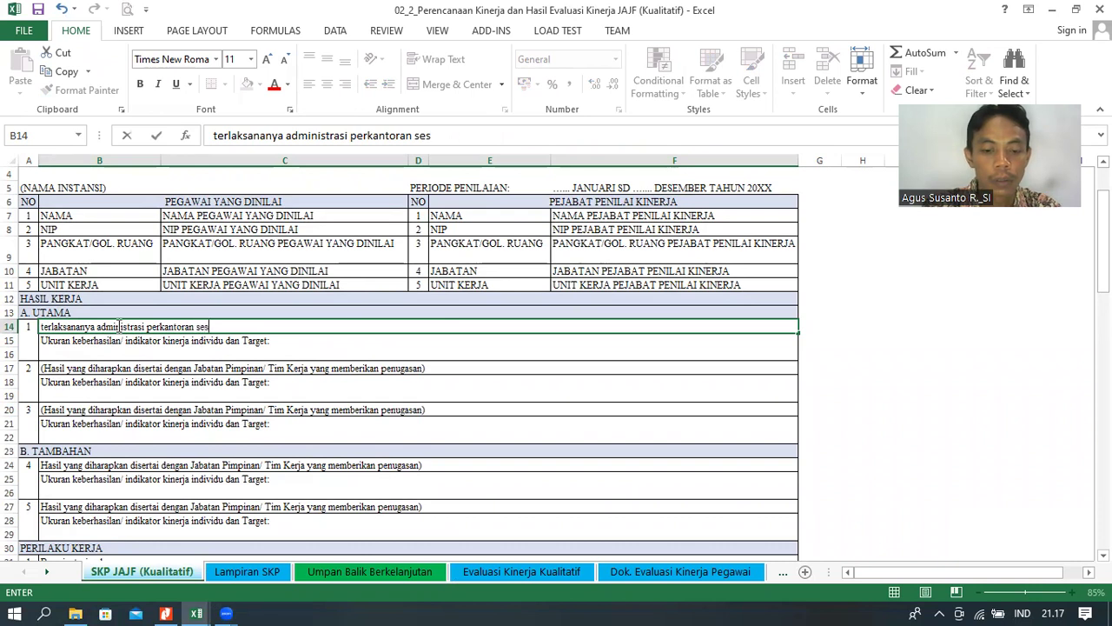
type("uai dedgna")
key("BackSpace")
key("BackSpace")
key("BackSpace")
key("BackSpace")
type("ngan aturan yang")
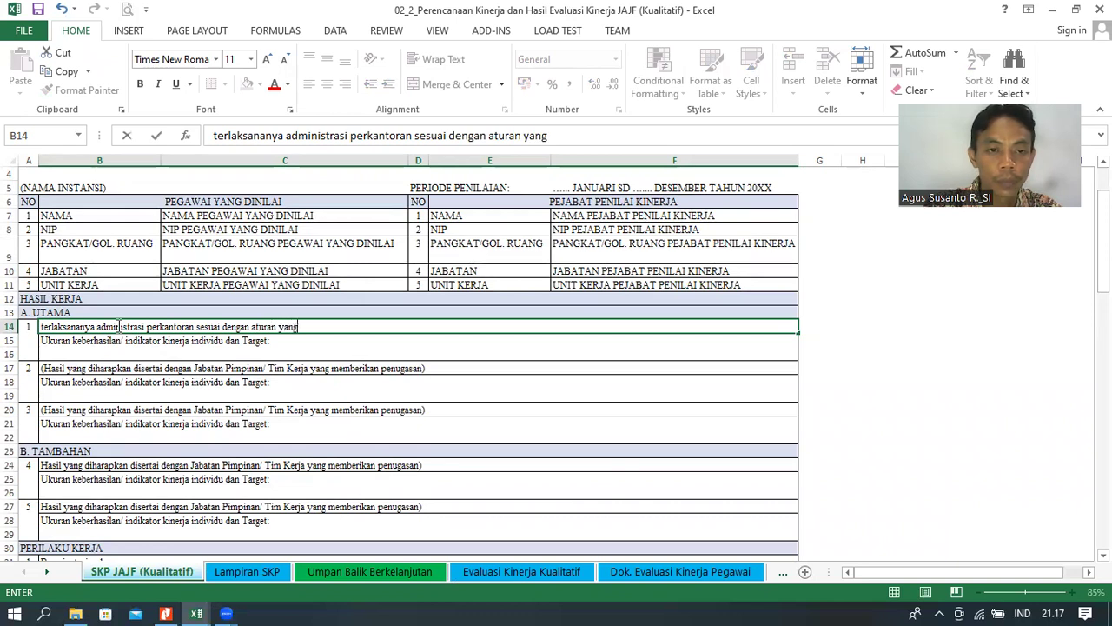
type(" be")
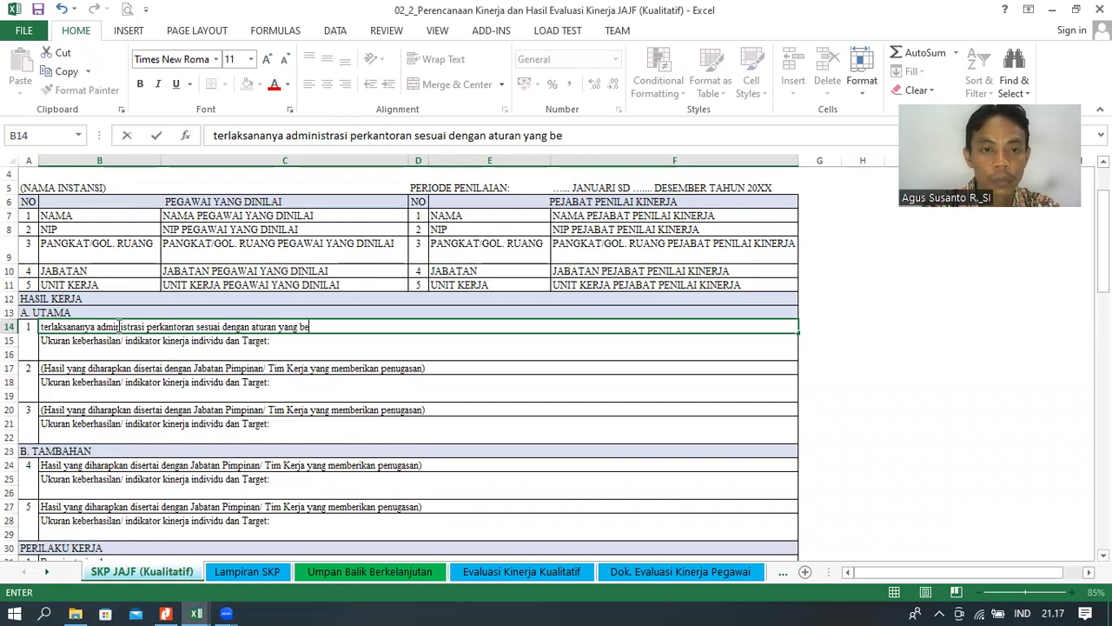
type("rlaku")
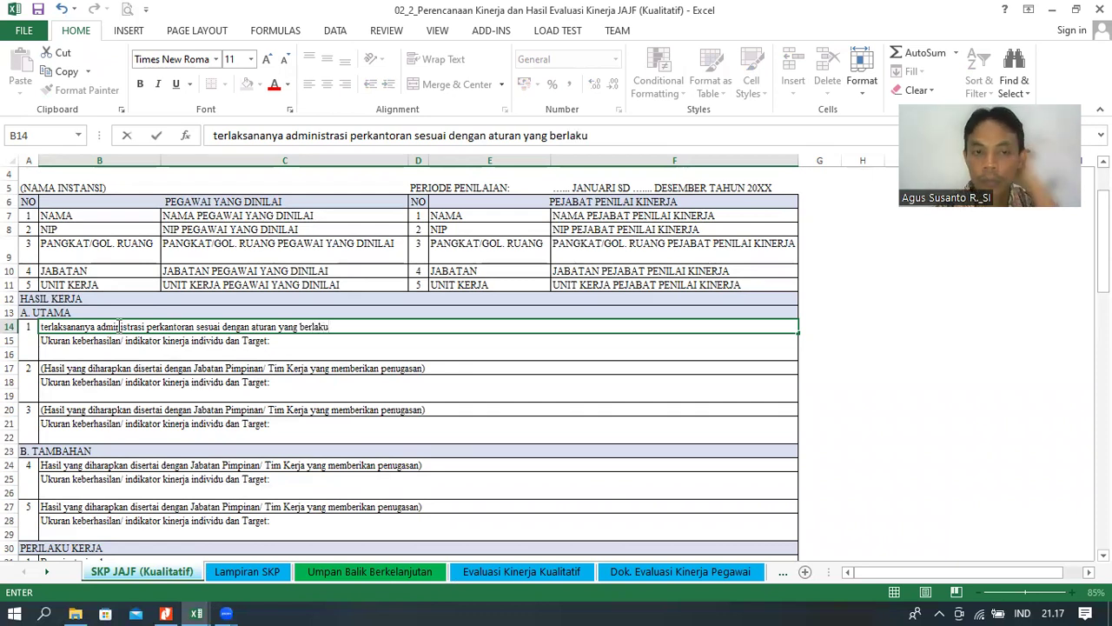
left_click(82, 354)
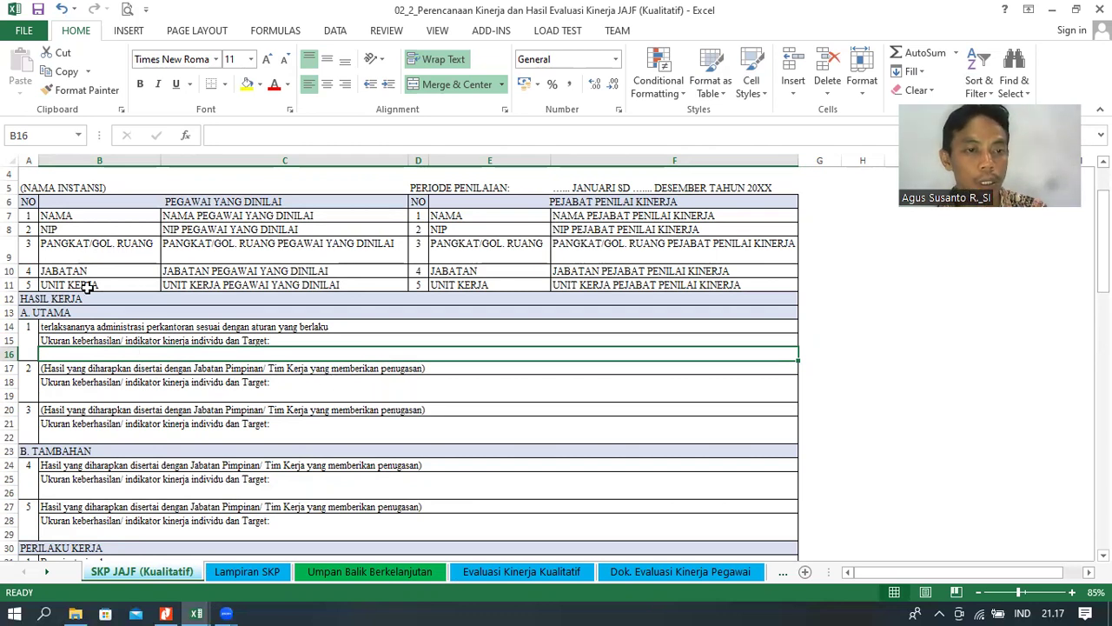
- Change the first word of the first Utama result in B14 to "terselenggaranya", keeping the rest of the sentence
double_click(84, 327)
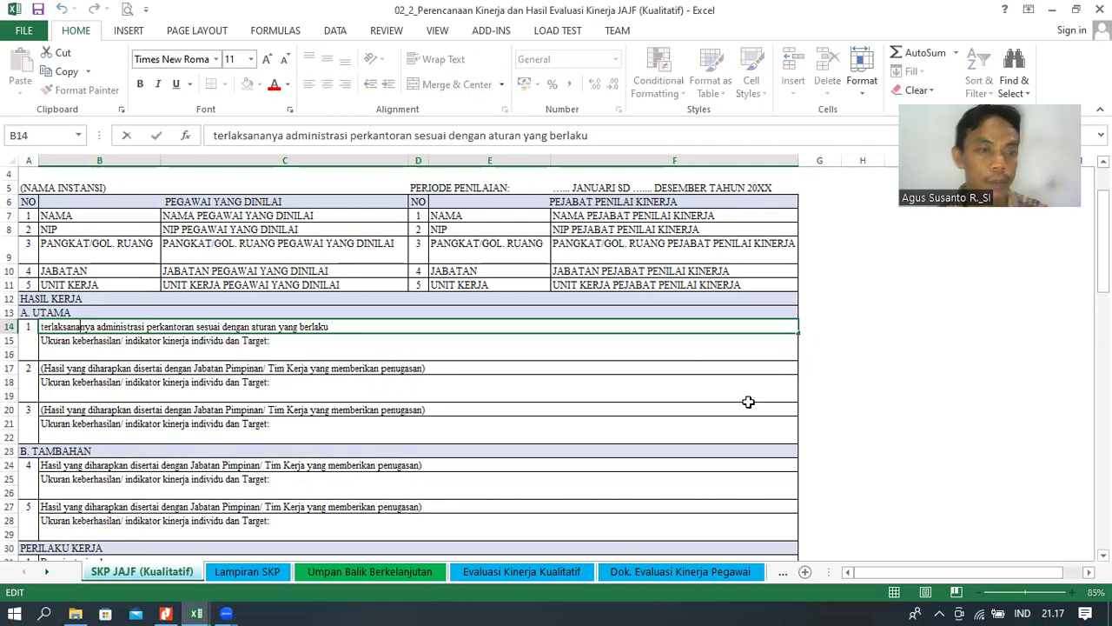
key("BackSpace")
key("BackSpace")
key("BackSpace")
key("BackSpace")
key("BackSpace")
key("BackSpace")
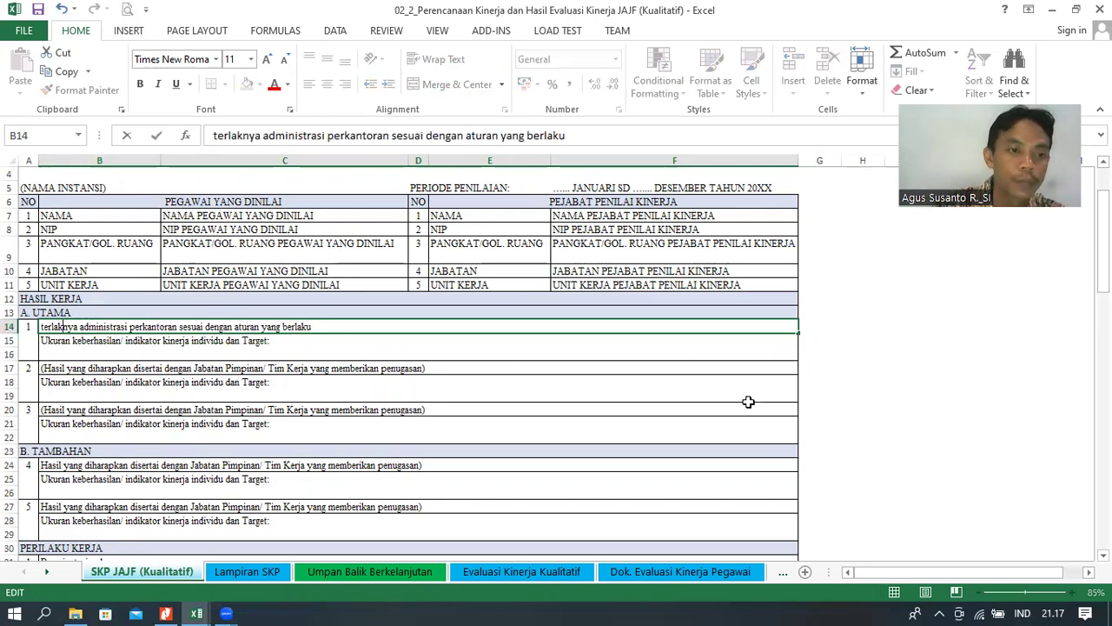
key("BackSpace")
type("selen")
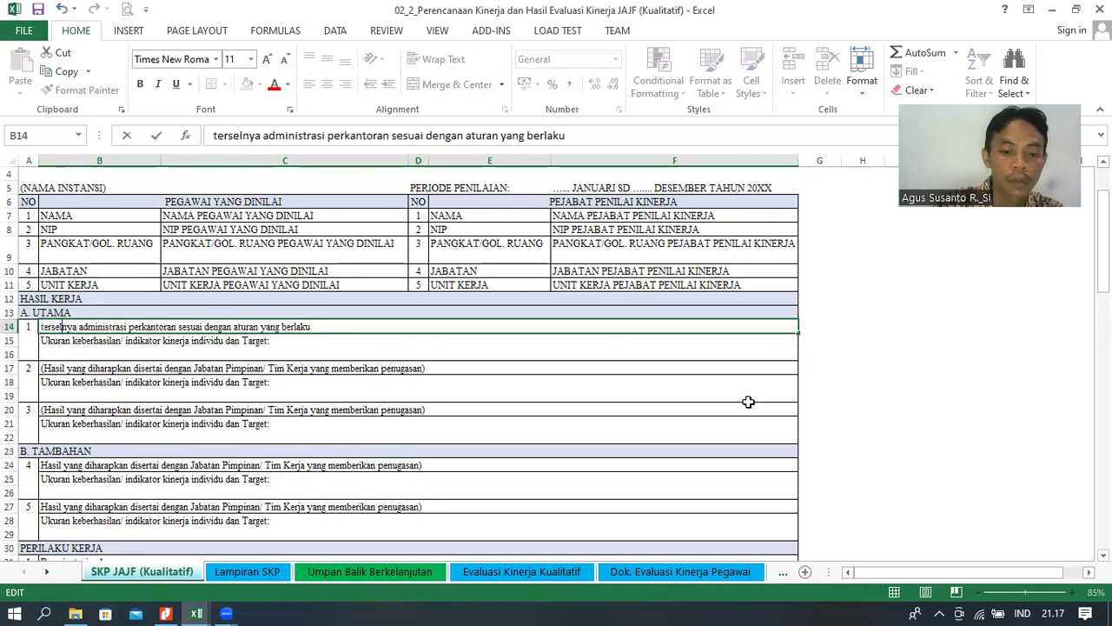
type("ggara")
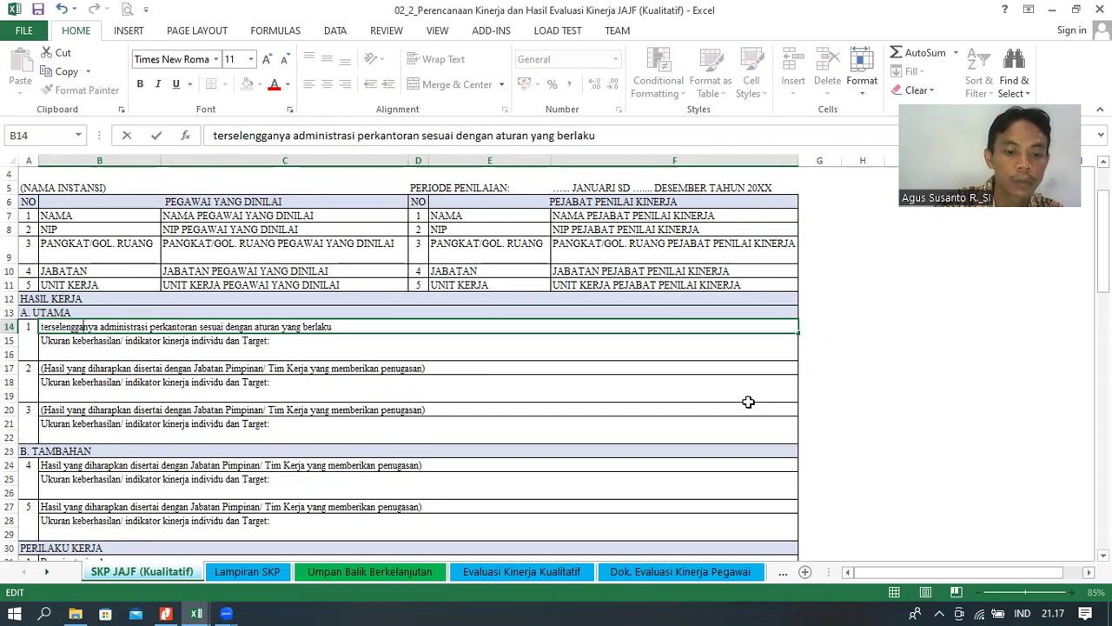
type("nya")
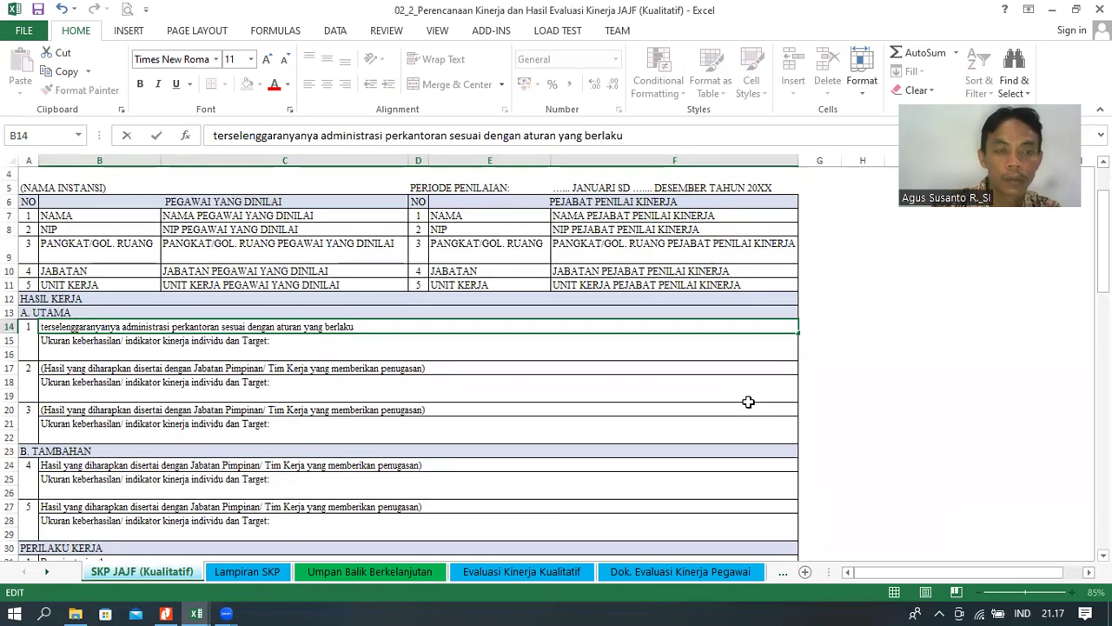
key("Delete")
key("Delete")
key("Delete")
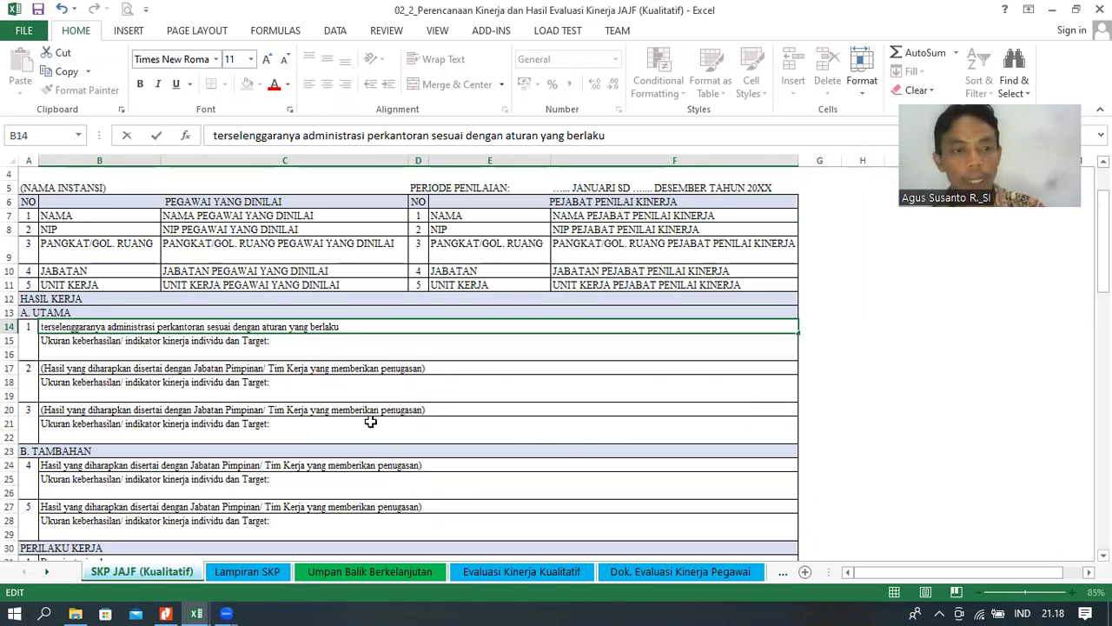
- Enter "adminisrasii tersaji dengan baik, akuntabel, dan rapi 95% sesuai" in B16 as the success indicator of the first Utama result
left_click(81, 354)
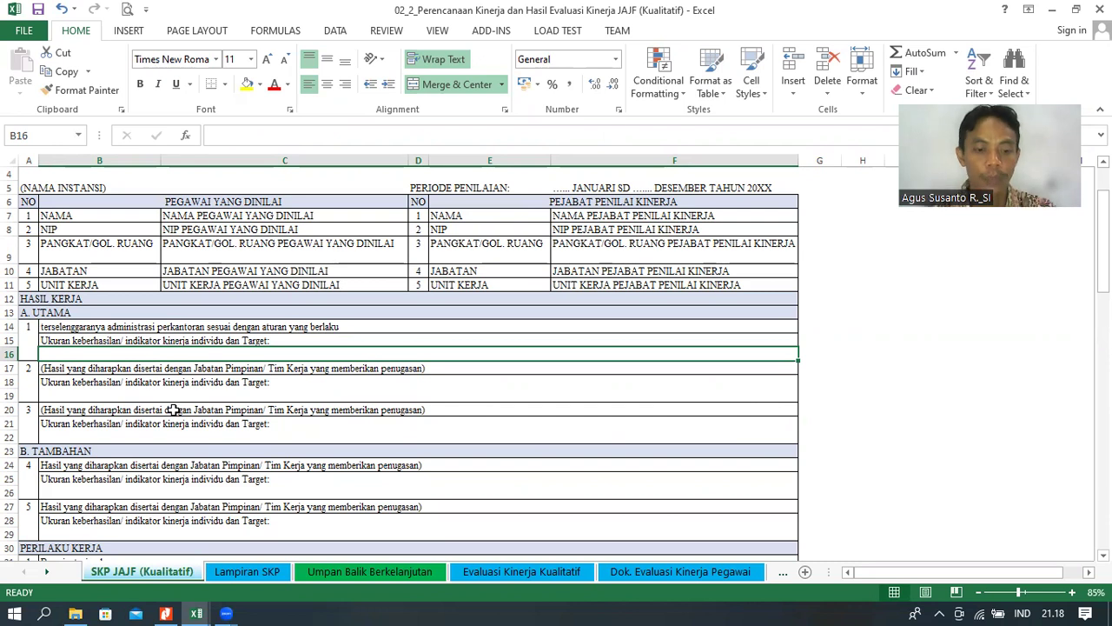
type("adaptif")
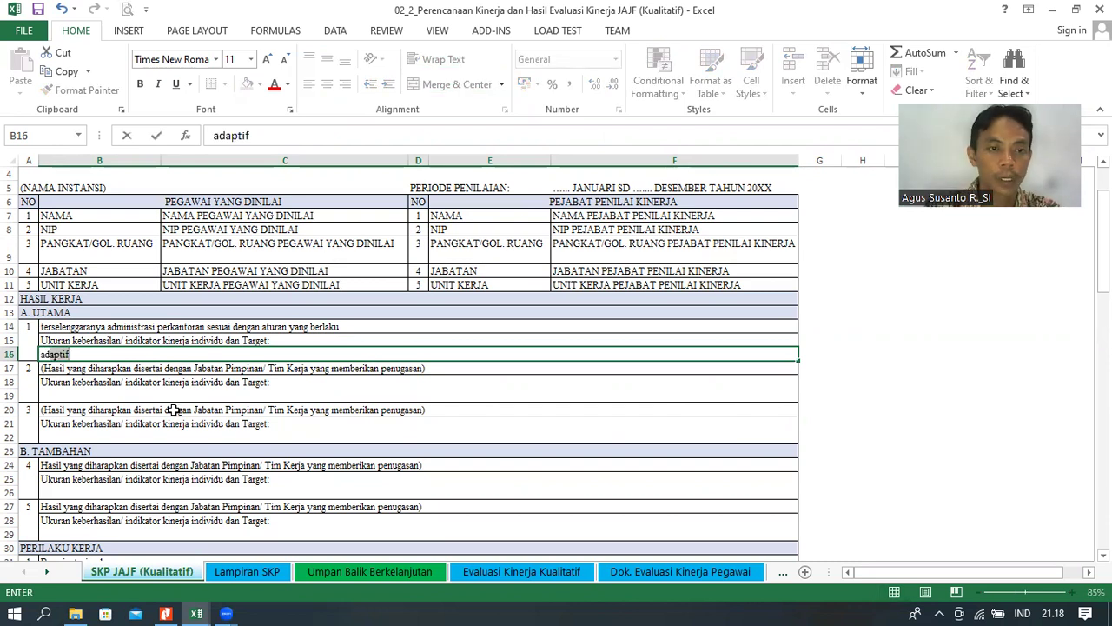
type("mi")
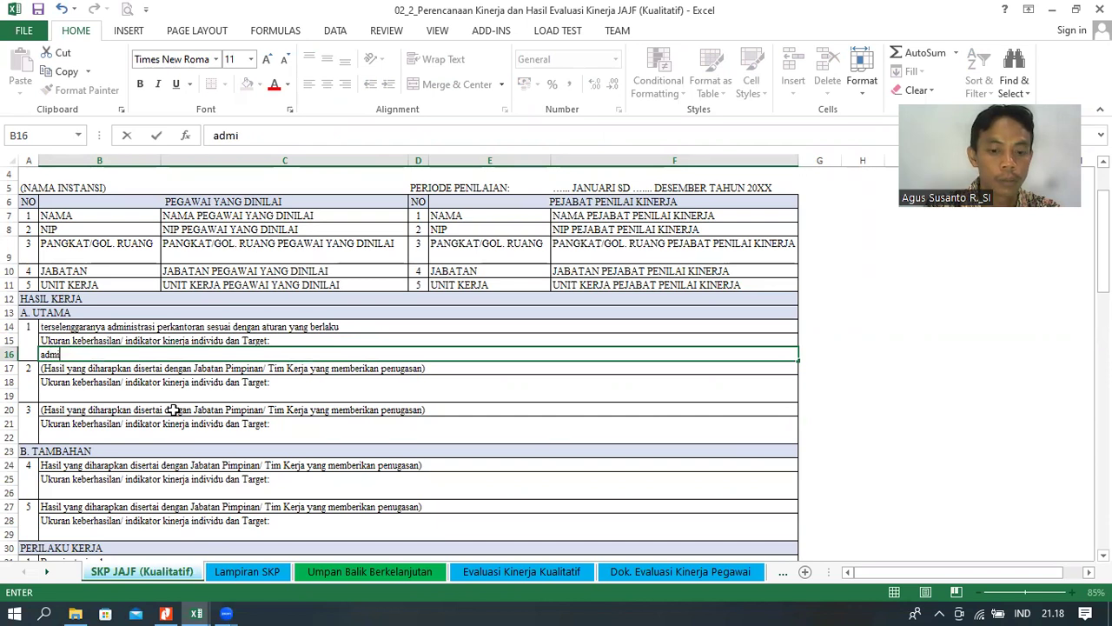
type("nis")
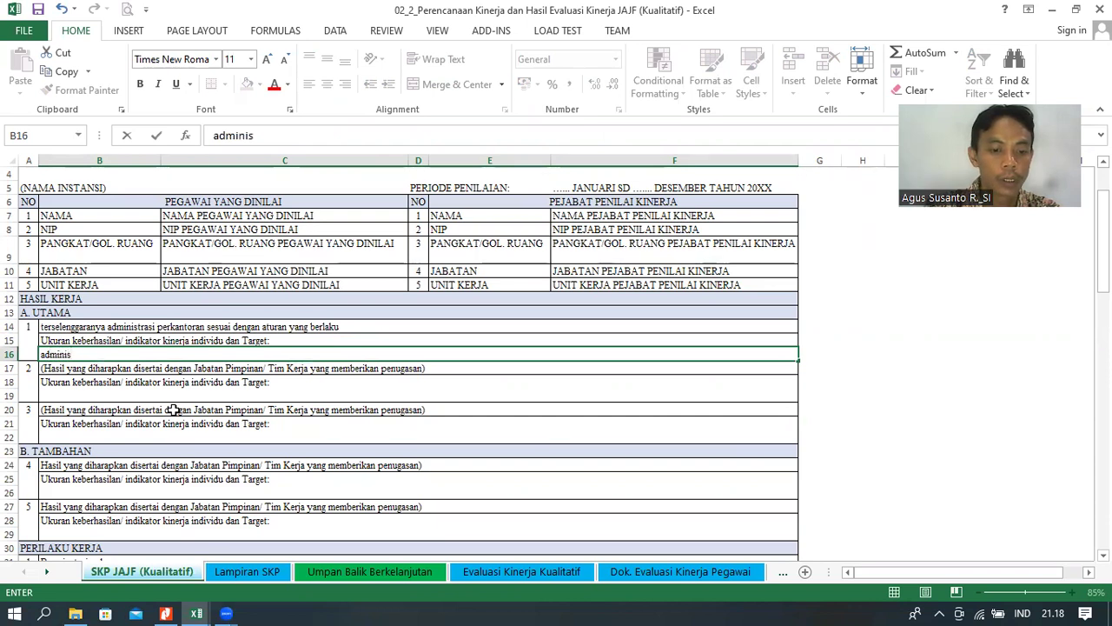
type("rasii ter")
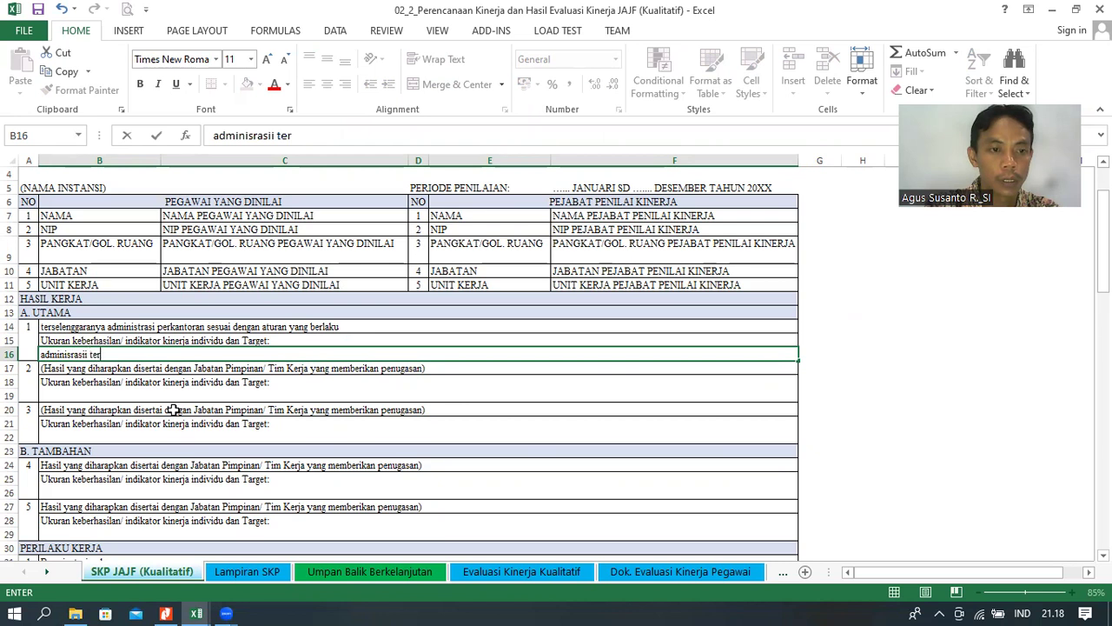
type("saji")
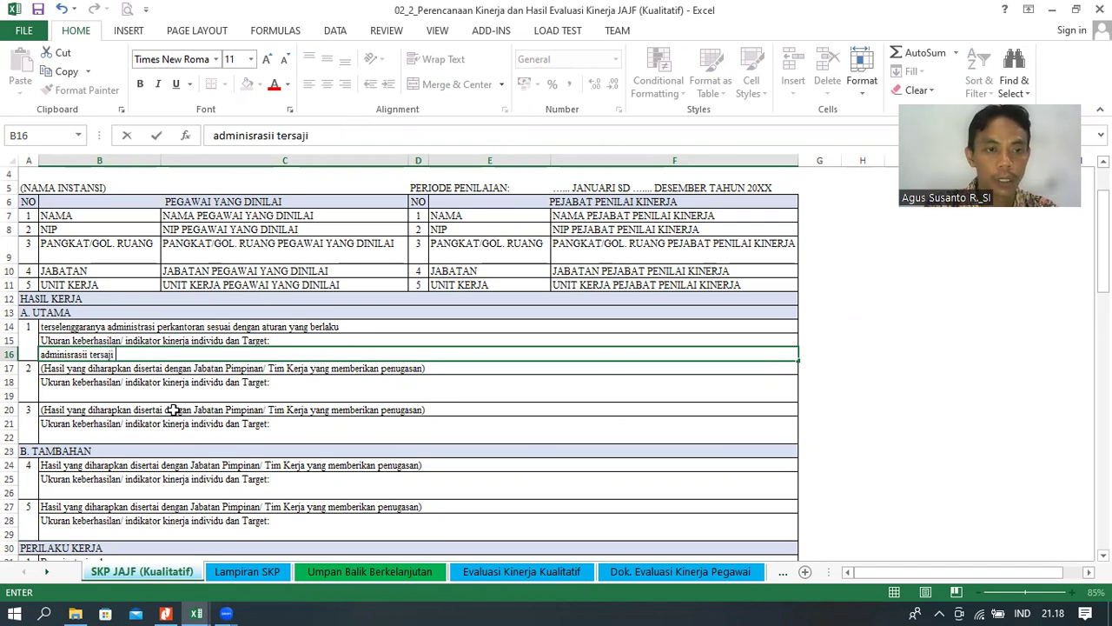
type(" secara")
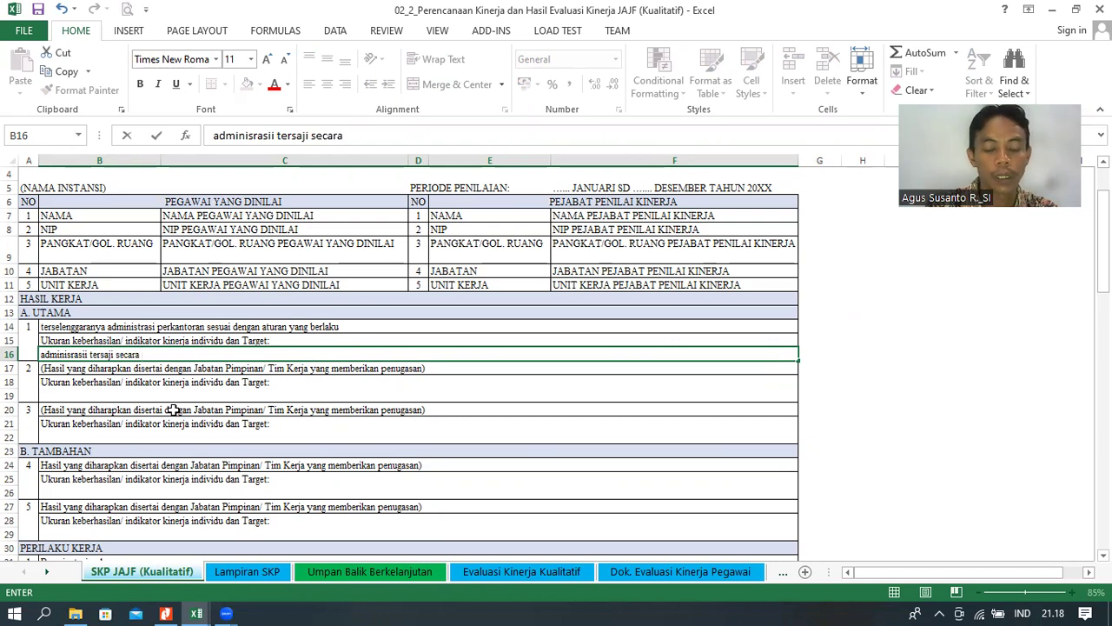
key("BackSpace")
key("BackSpace")
key("BackSpace")
key("BackSpace")
key("BackSpace")
key("BackSpace")
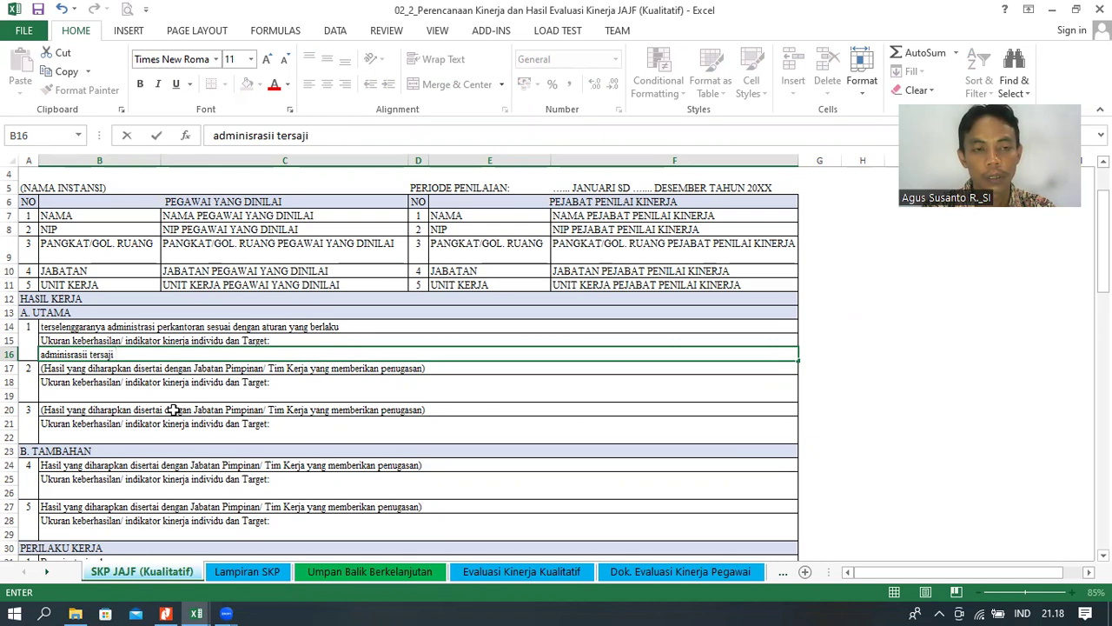
type("dengan")
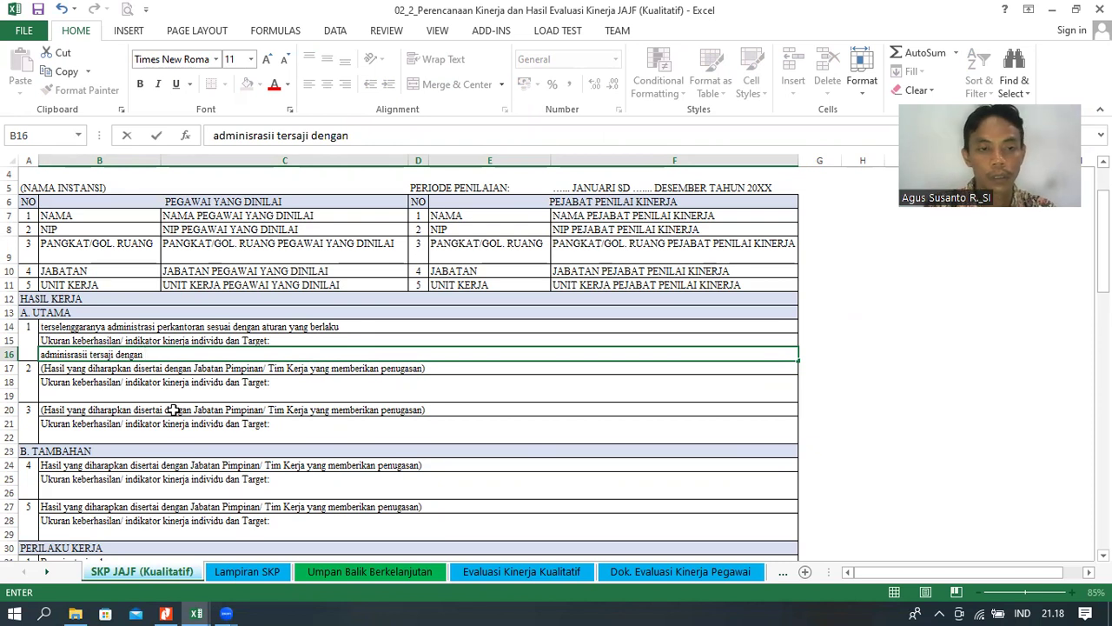
type(" baik,")
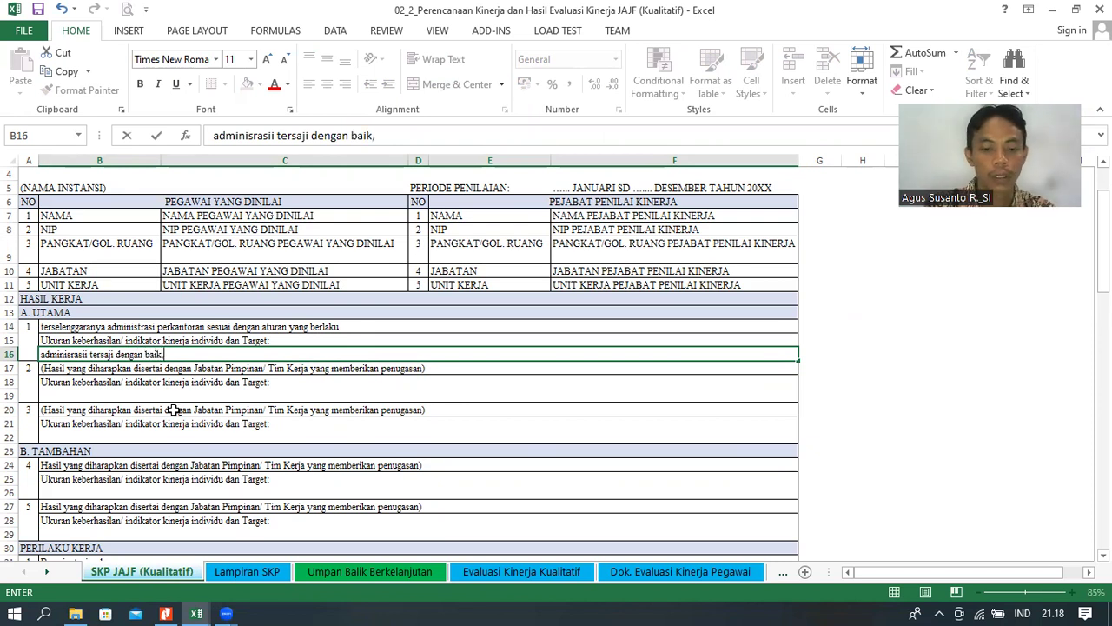
type(" akuntabel")
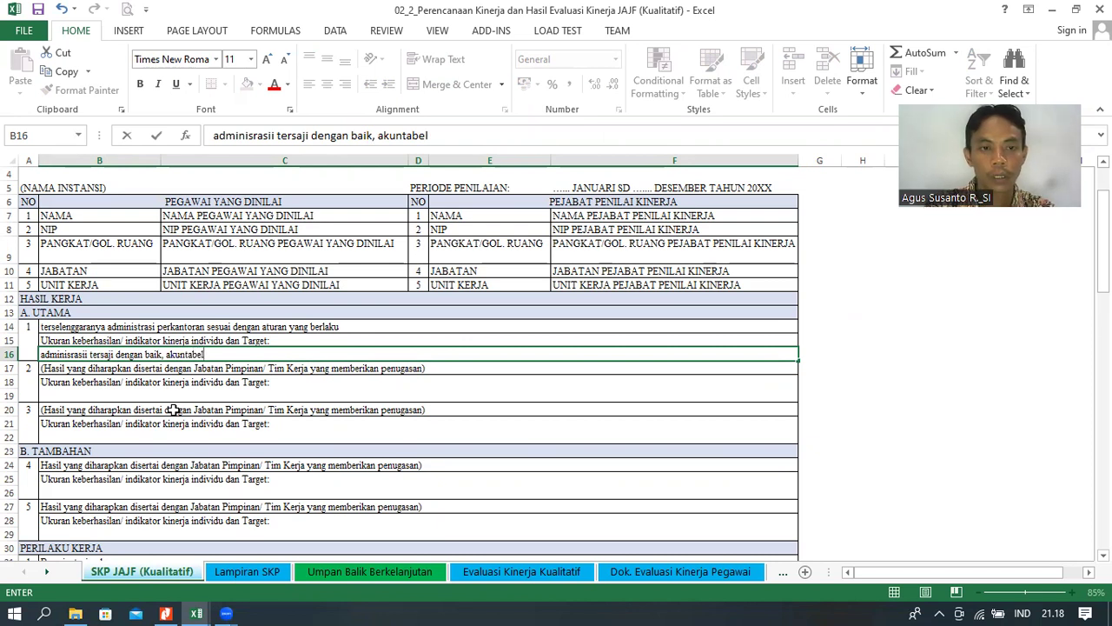
type(", ")
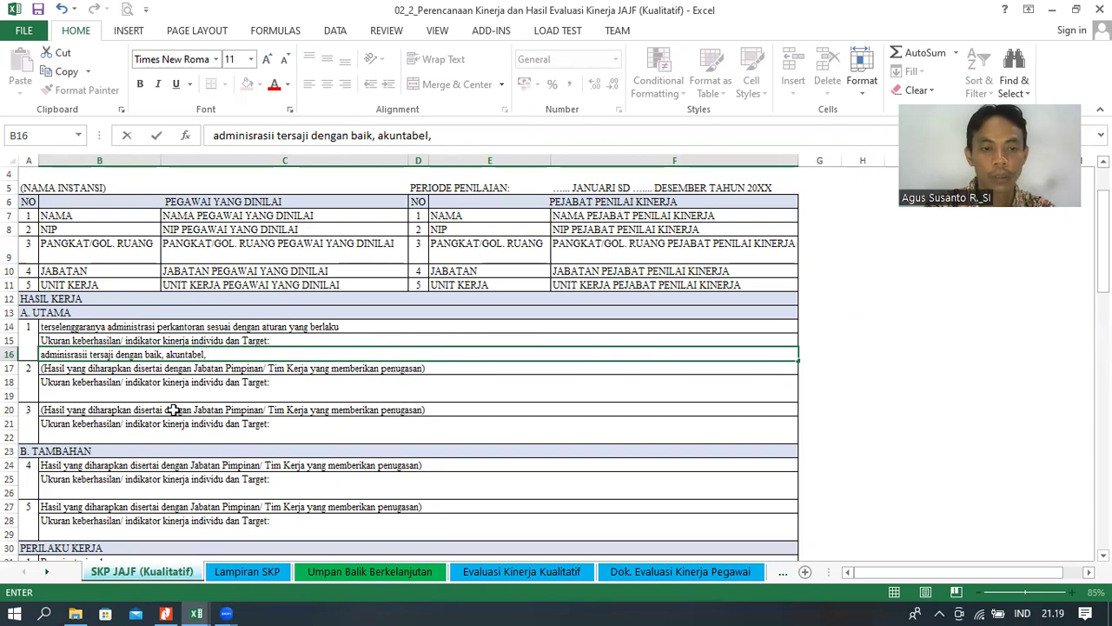
type("dan rapi")
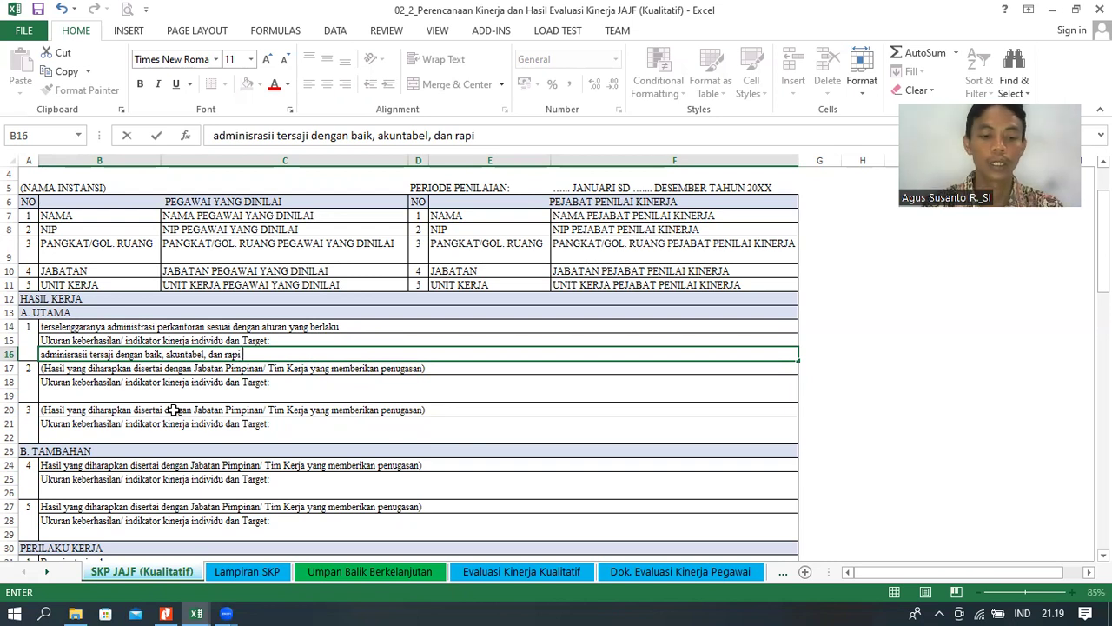
type("95% sesuai")
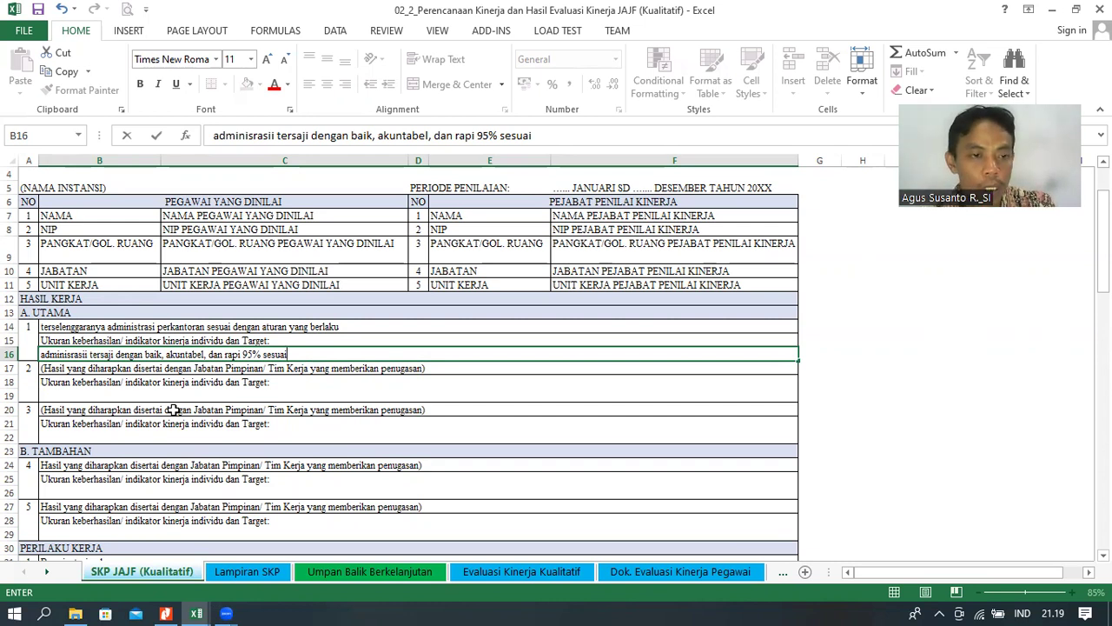
scroll(143, 435, "down", 1)
scroll(152, 409, "up", 1)
left_click(226, 406)
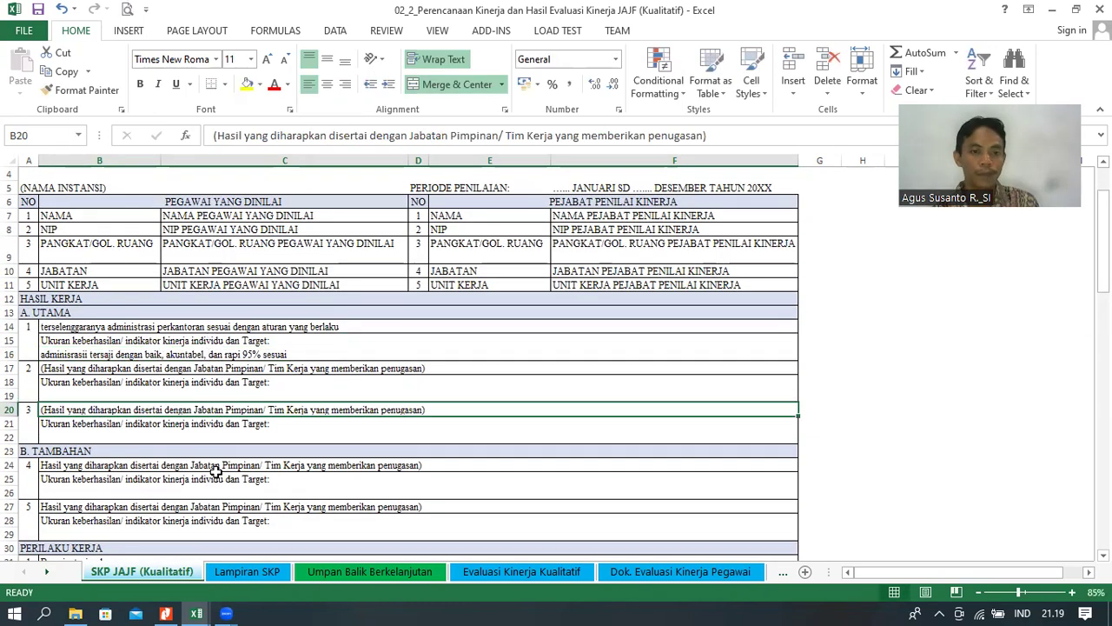
- Review the Tambahan, Perilaku Kerja and signature sections of the SKP JAJF (Kualitatif) sheet, returning to the first Tambahan entry in B24
scroll(230, 452, "down", 3)
scroll(239, 426, "down", 2)
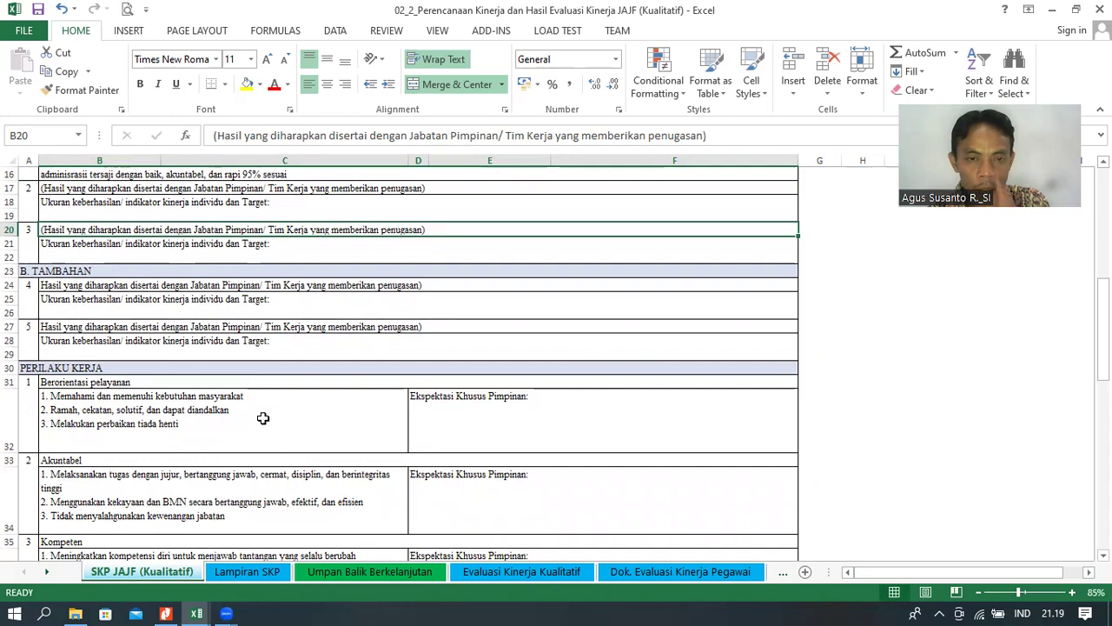
scroll(263, 418, "down", 1)
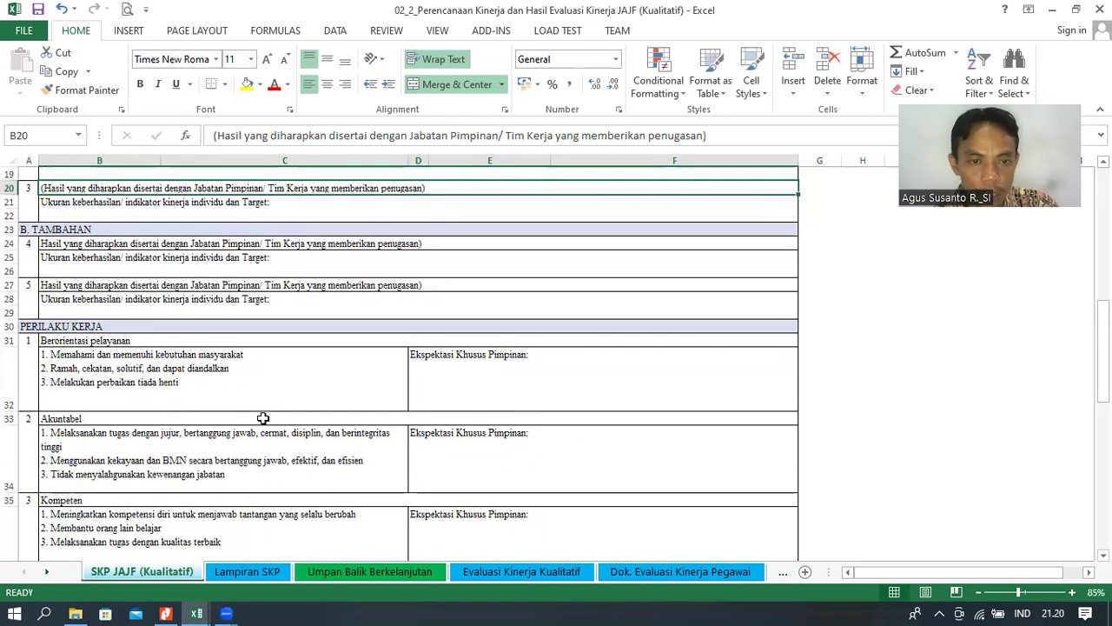
scroll(263, 418, "down", 7)
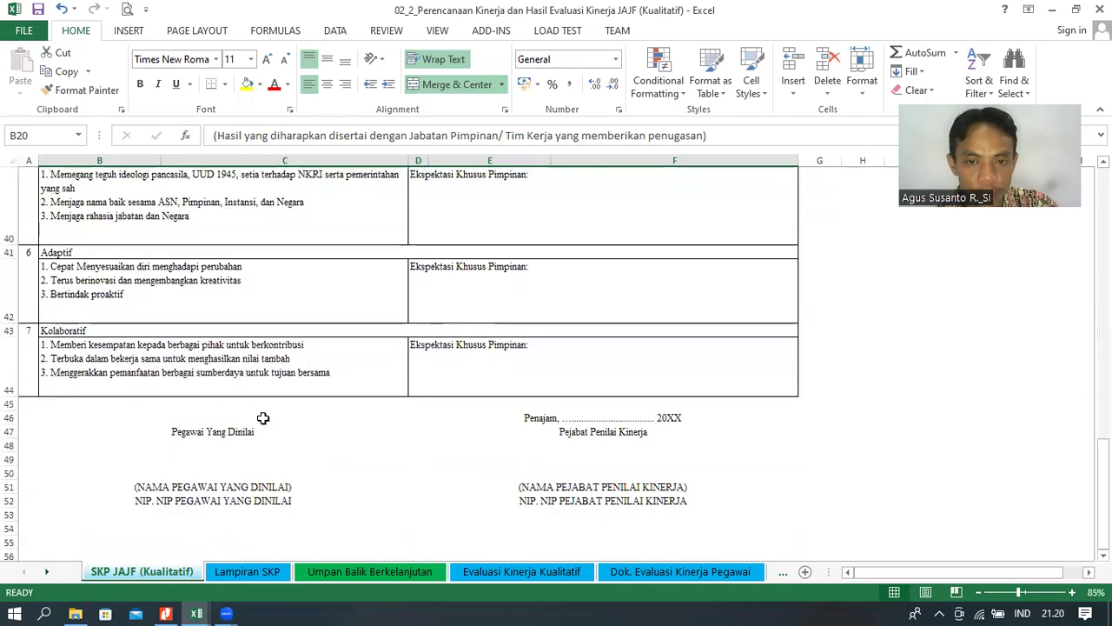
scroll(405, 418, "down", 3)
scroll(405, 417, "up", 12)
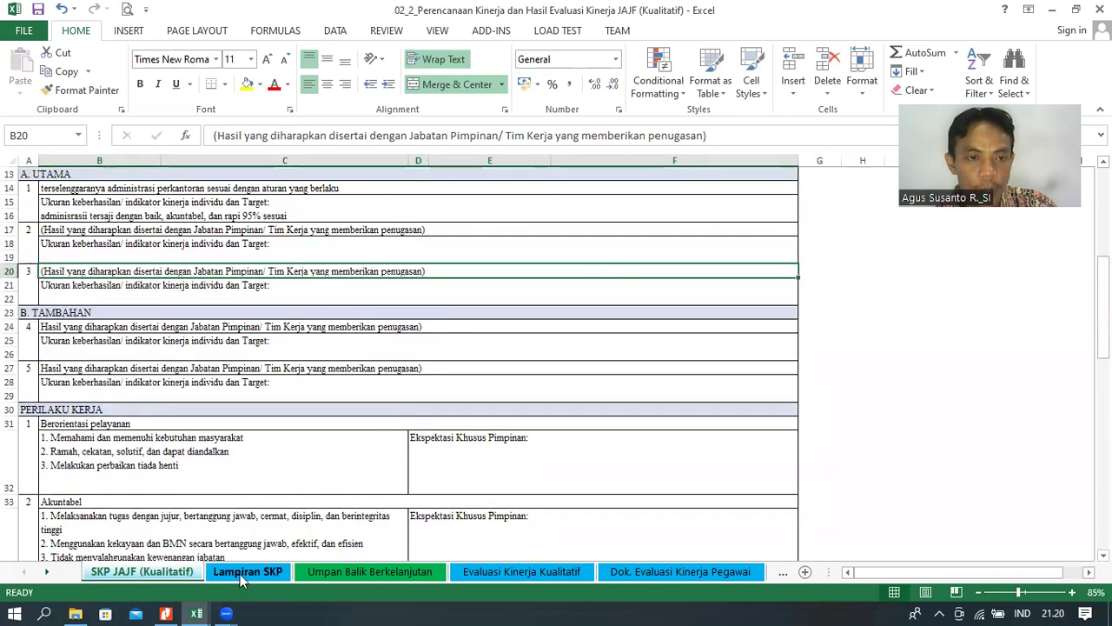
scroll(286, 467, "up", 4)
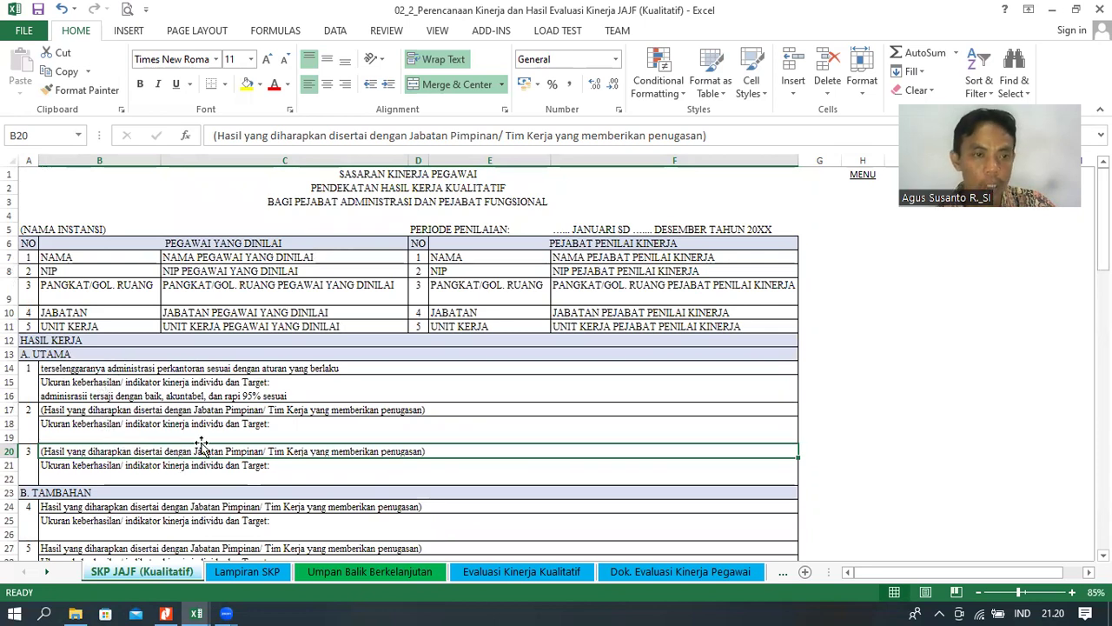
left_click(137, 507)
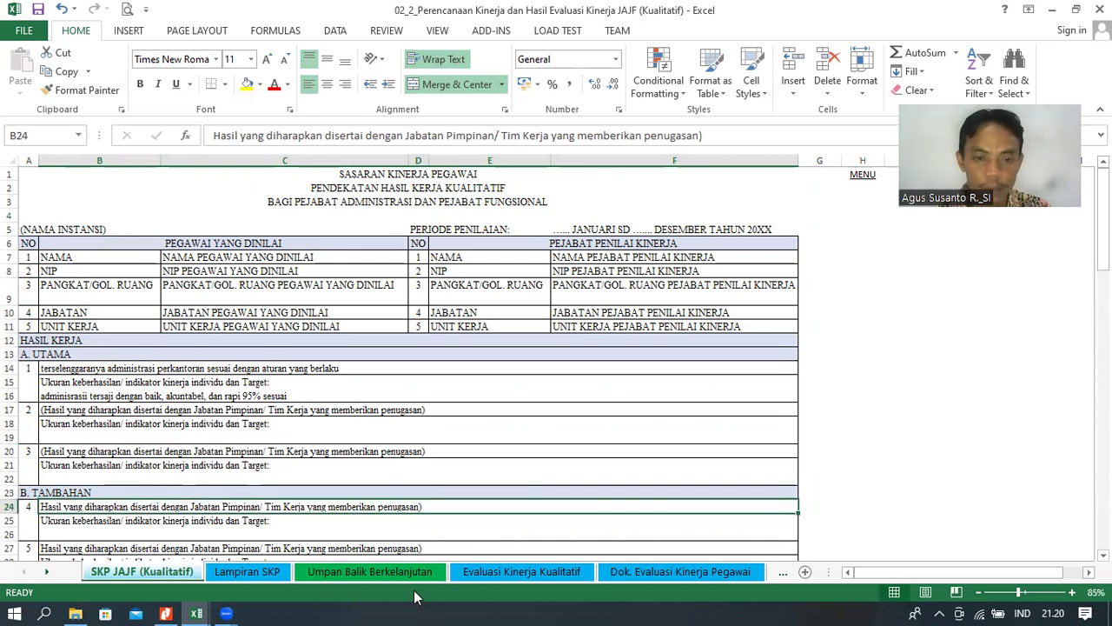
- Examine the Umpan Balik Berkelanjutan sheet: the linked first Utama result, its realisation and feedback cells, and the Perilaku Kerja rows
left_click(387, 571)
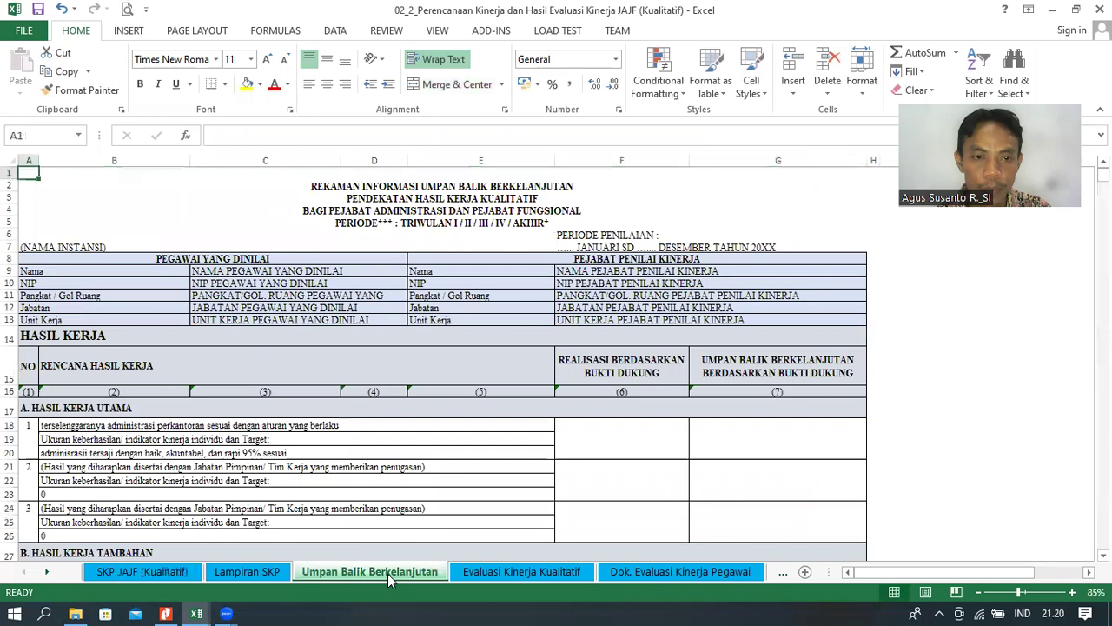
scroll(379, 515, "down", 1)
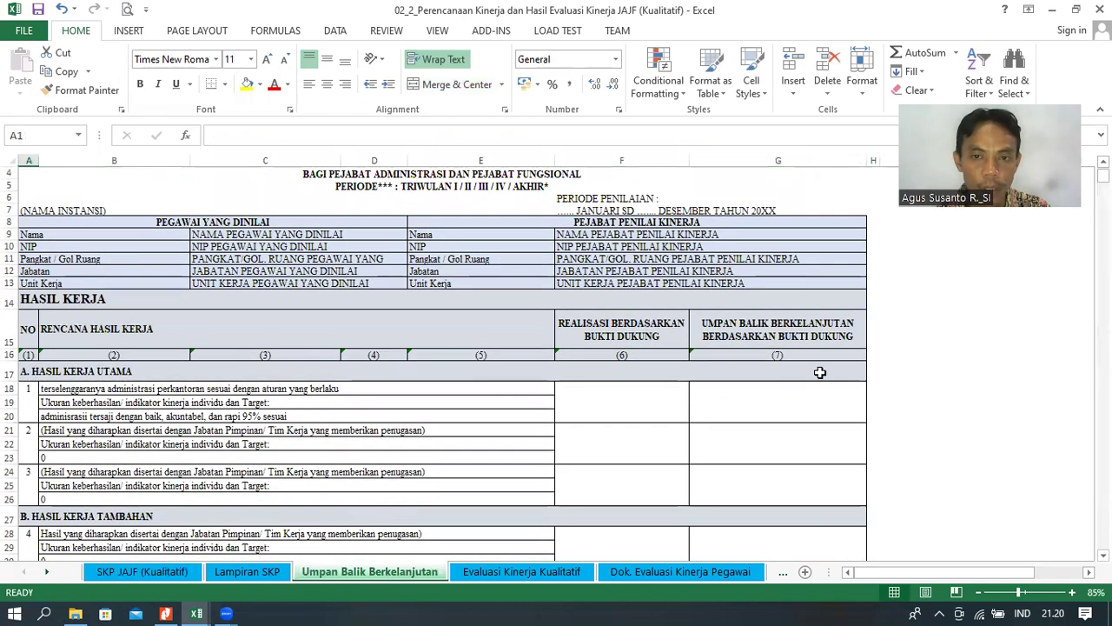
left_click(162, 389)
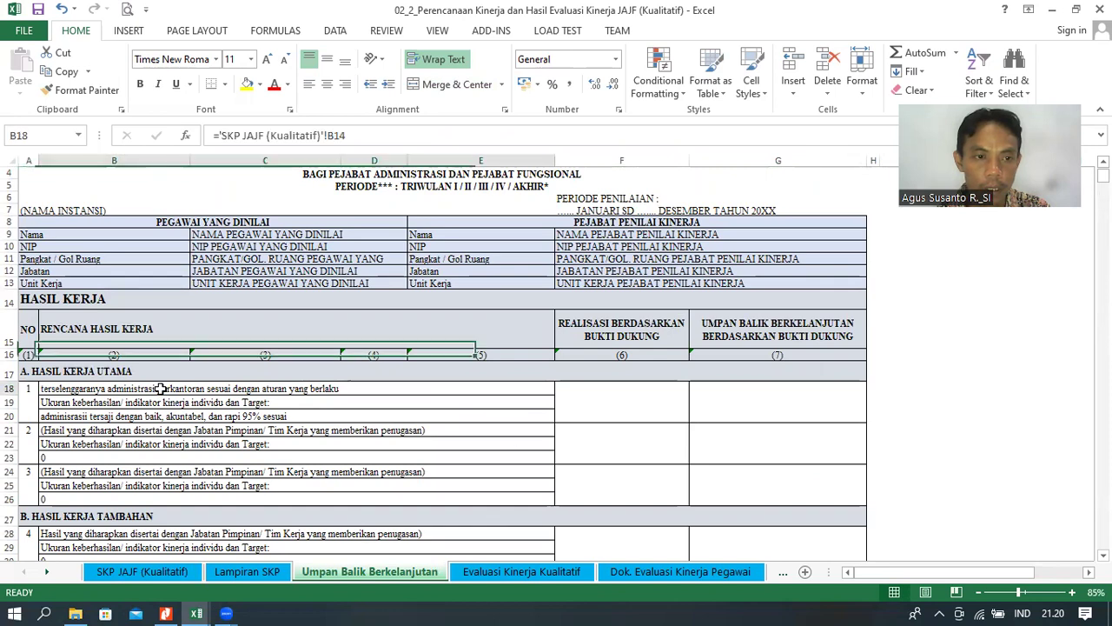
left_click(594, 402)
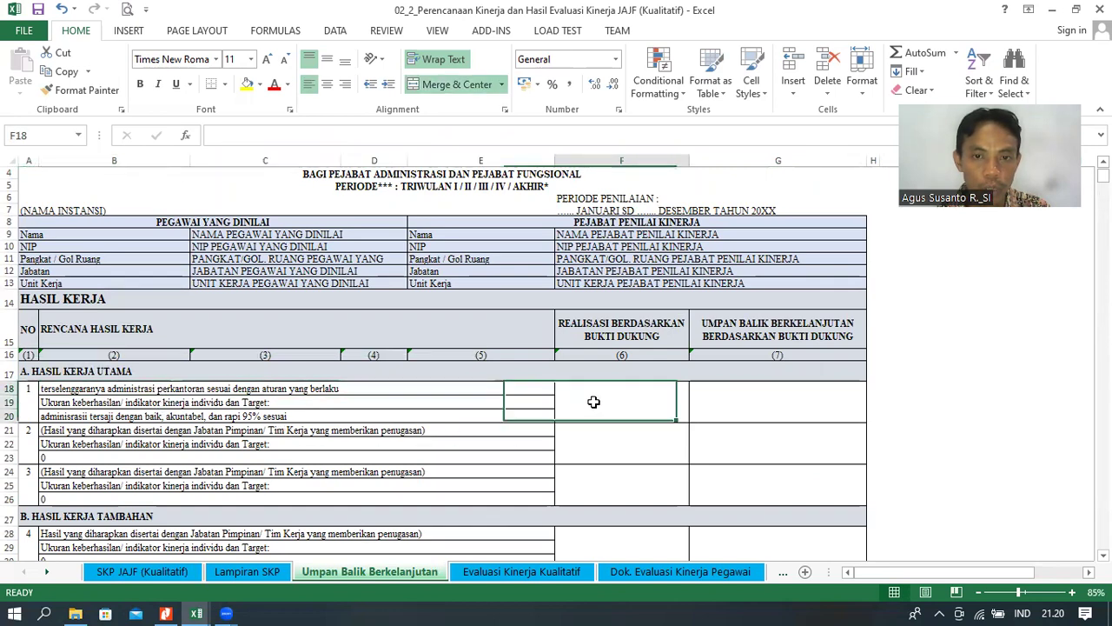
left_click(805, 415)
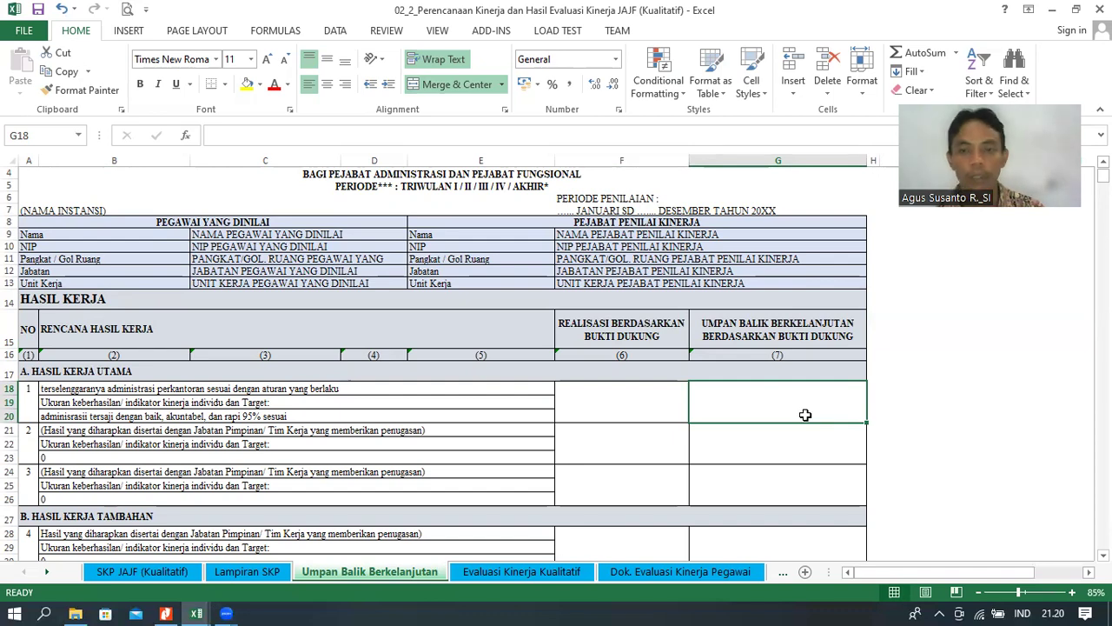
scroll(633, 451, "down", 7)
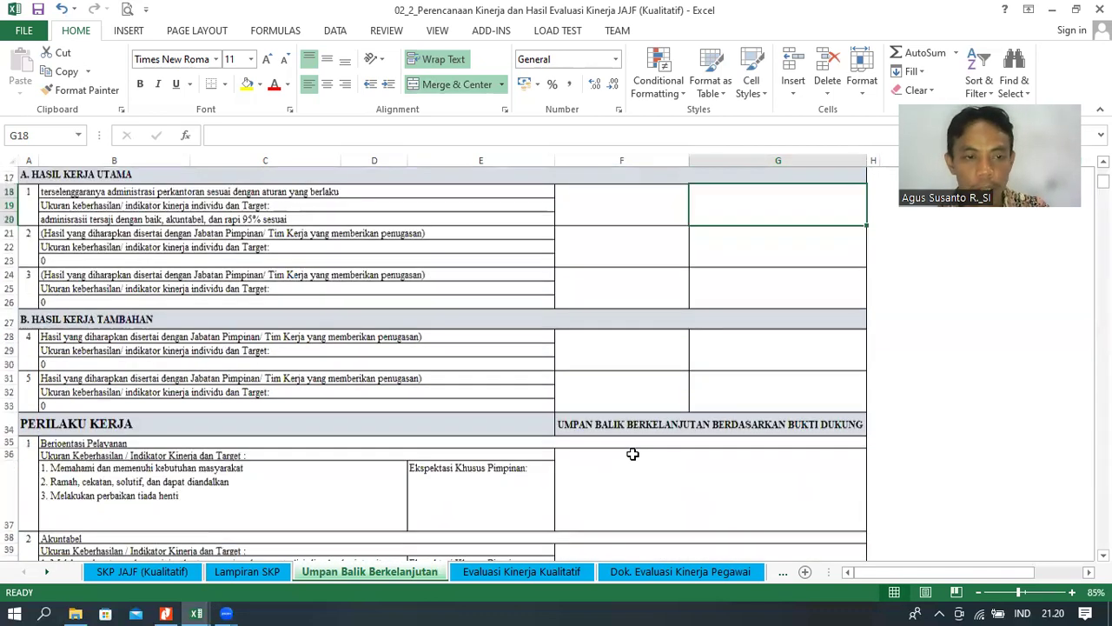
scroll(633, 452, "down", 8)
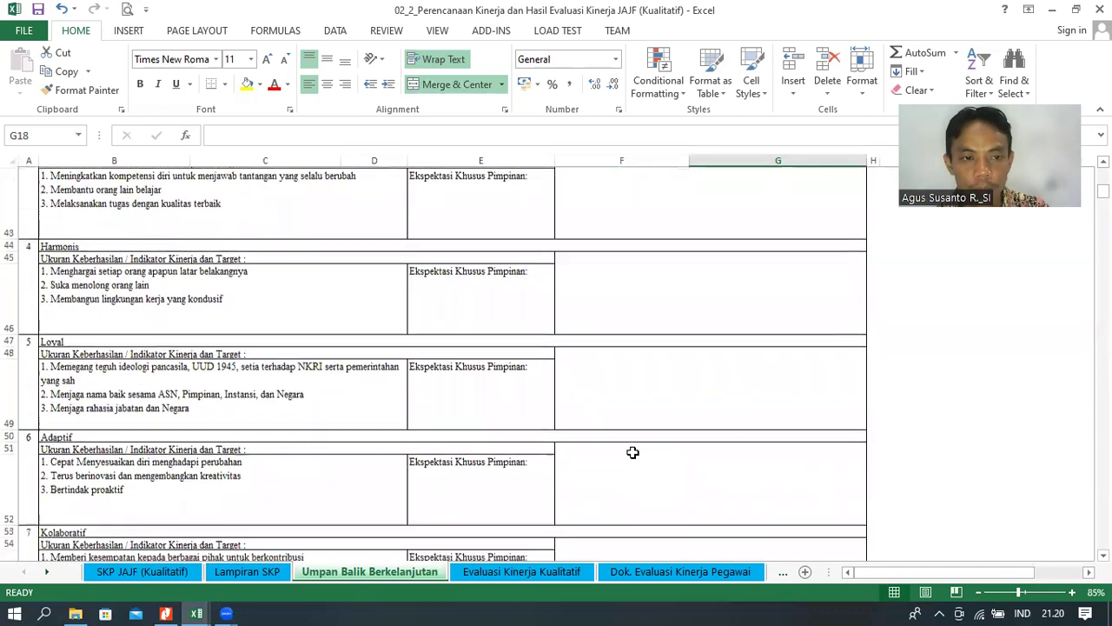
scroll(633, 452, "up", 10)
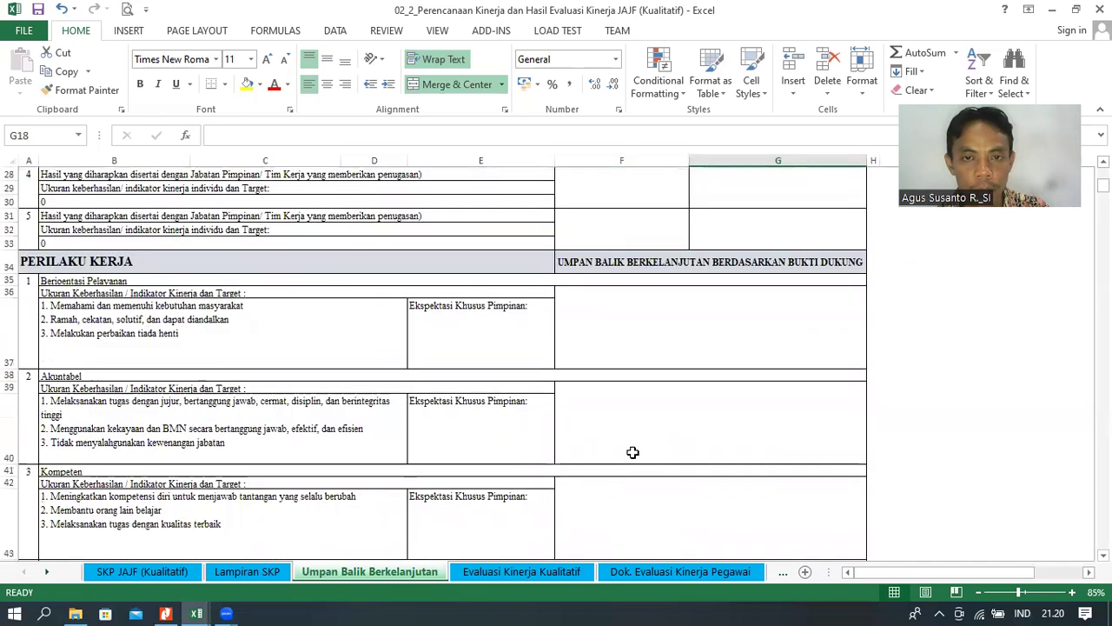
- Review the Evaluasi Kinerja Kualitatif sheet, followed by the evaluation, recommendation and signature sections of the Dok. Evaluasi Kinerja Pegawai sheet
left_click(521, 572)
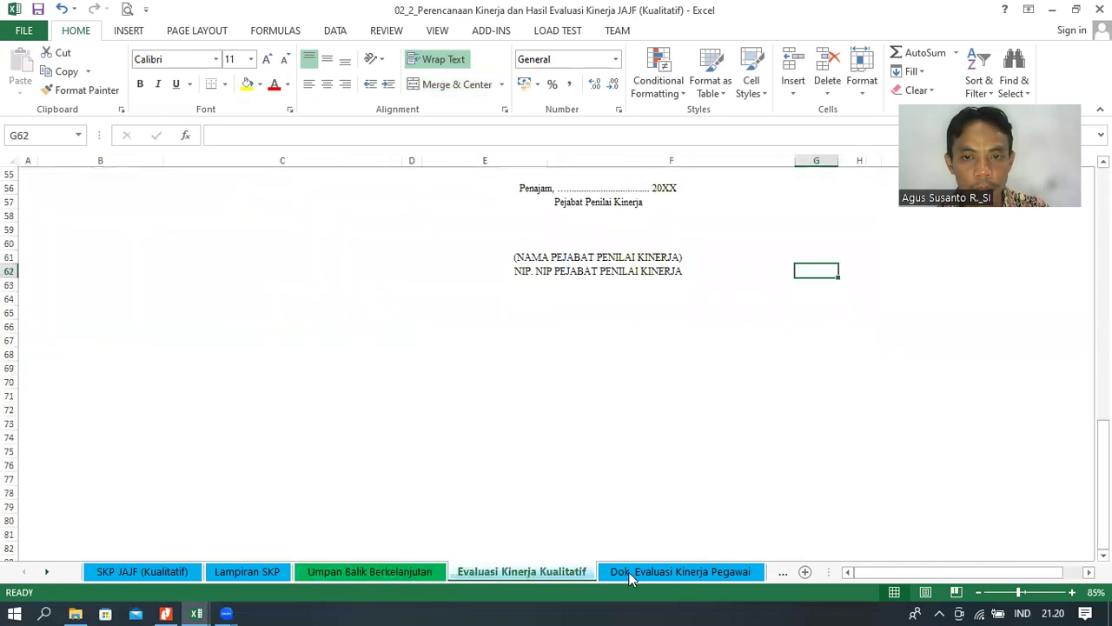
scroll(636, 522, "up", 4)
left_click(610, 532)
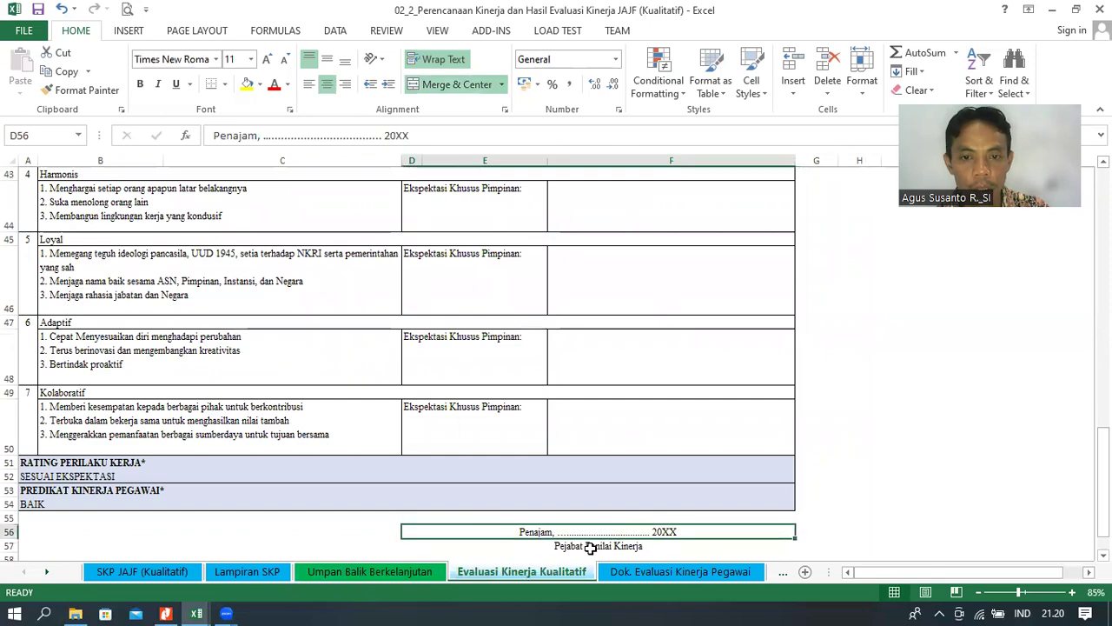
scroll(606, 516, "up", 2)
scroll(606, 516, "up", 12)
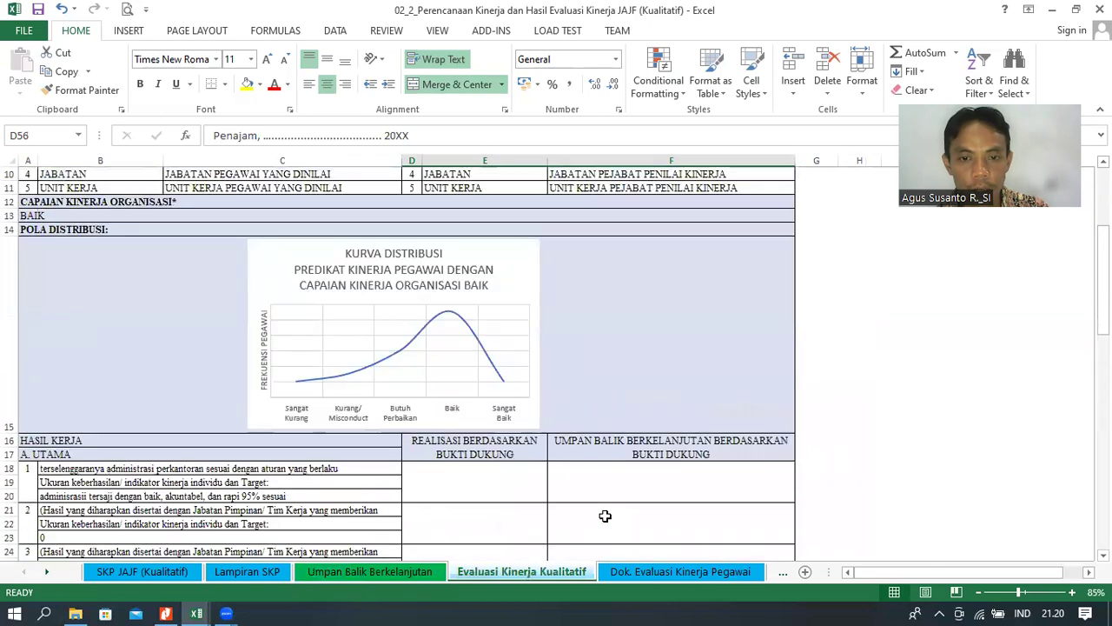
scroll(606, 516, "down", 6)
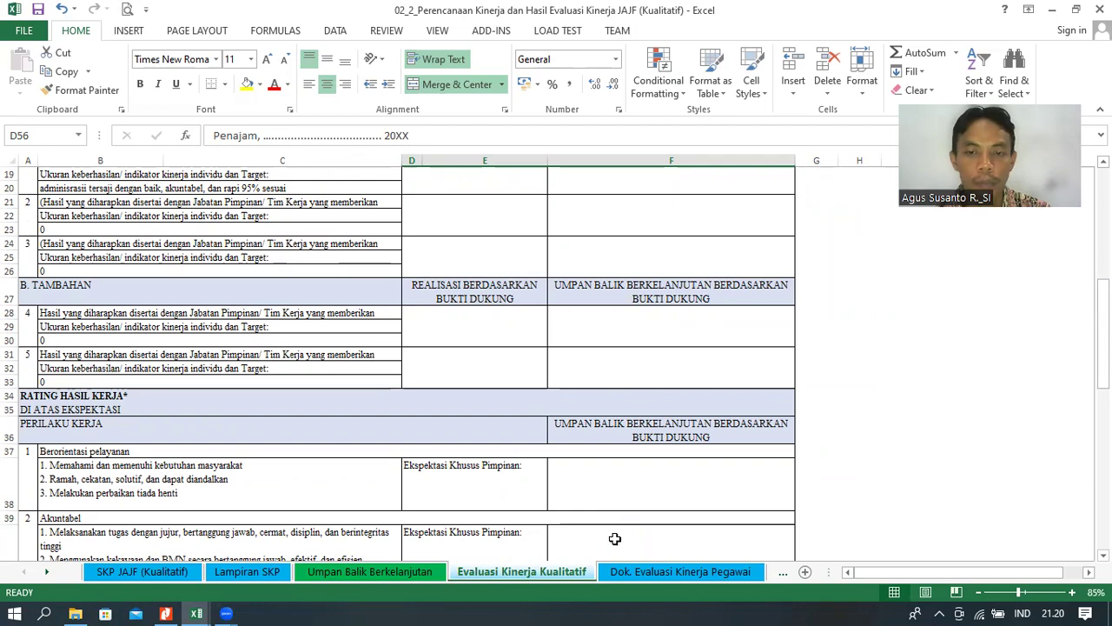
left_click(675, 575)
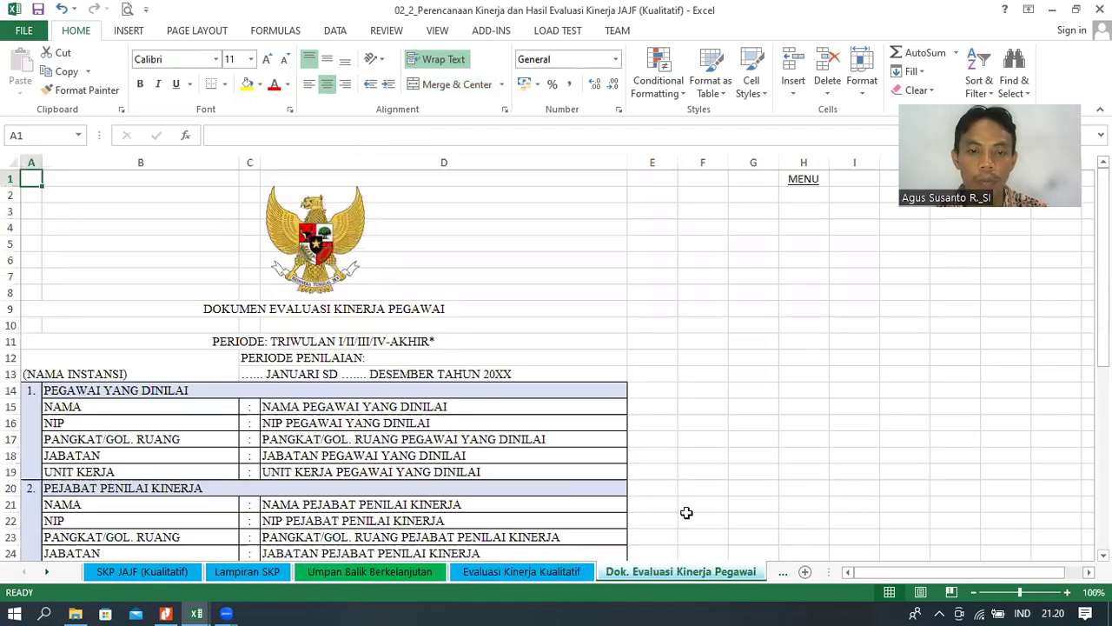
scroll(684, 505, "down", 9)
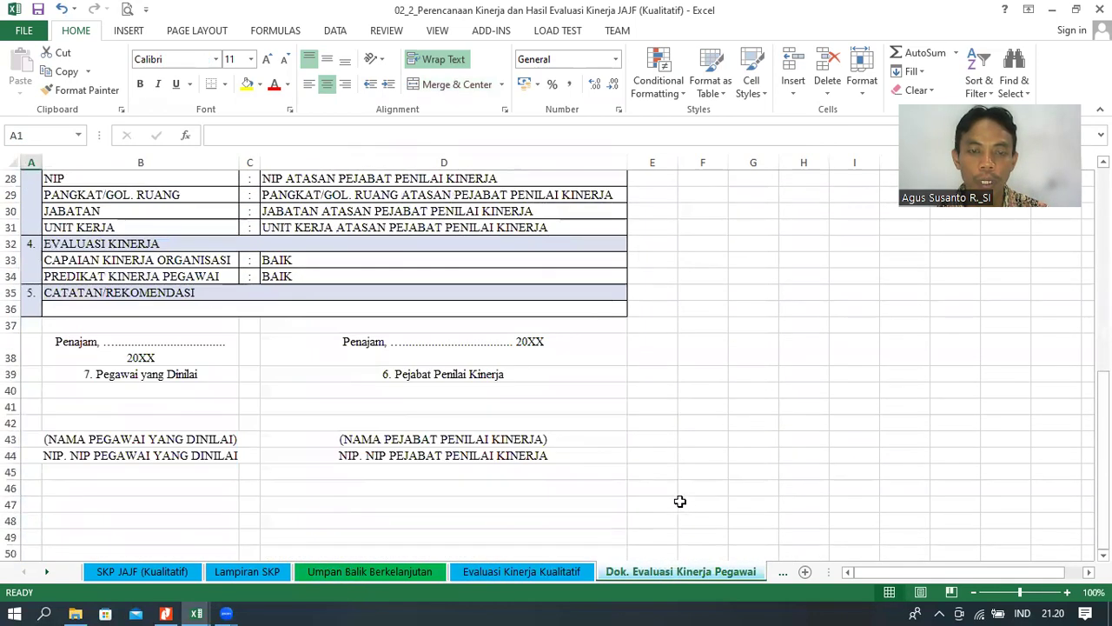
scroll(684, 505, "up", 3)
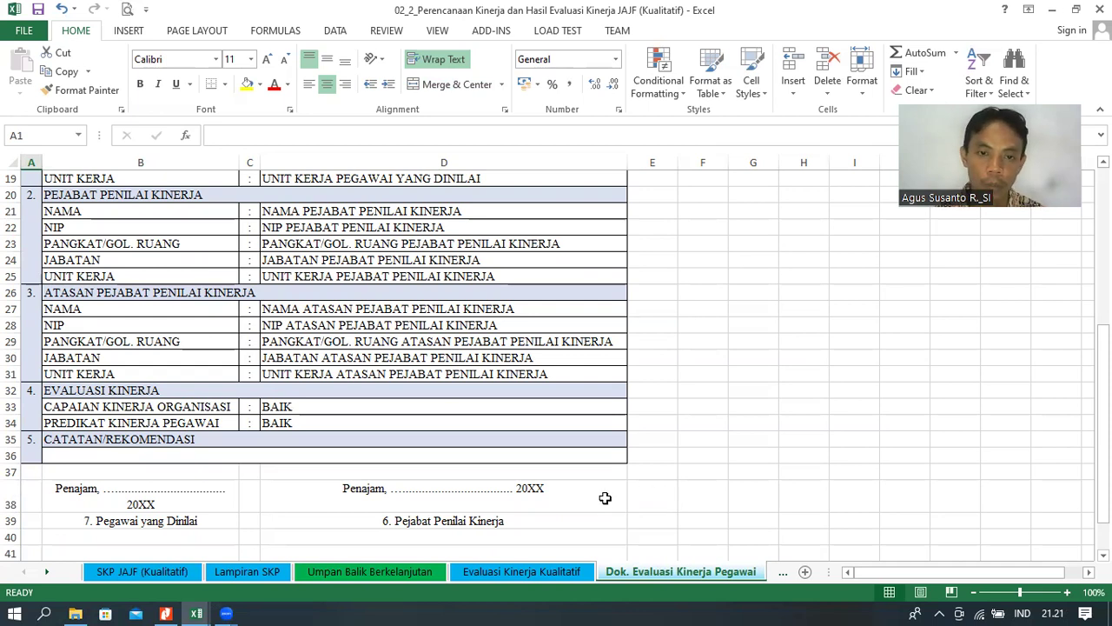
scroll(600, 499, "down", 2)
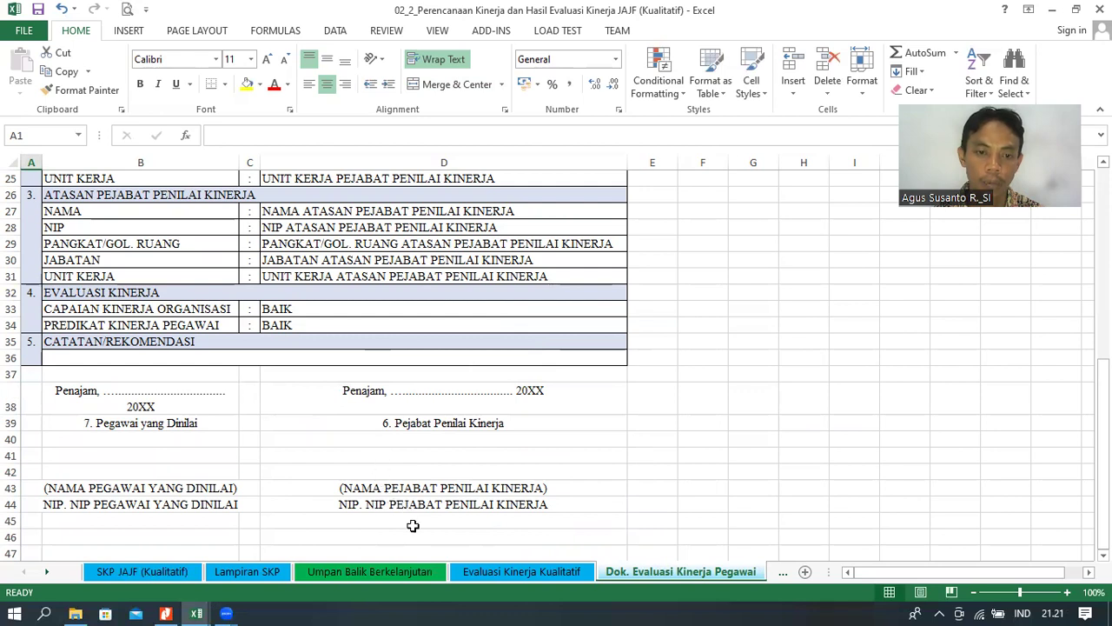
- Go through the feedback cells in column G of the Umpan Balik Berkelanjutan sheet for each Utama and Tambahan result
left_click(371, 575)
scroll(736, 301, "up", 6)
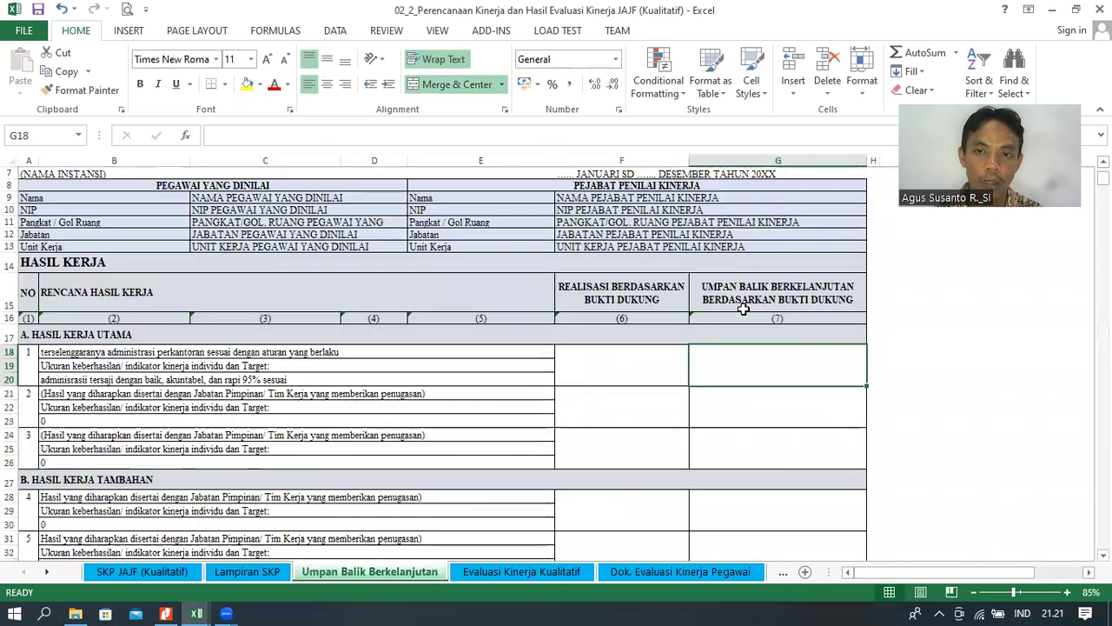
left_click(747, 485)
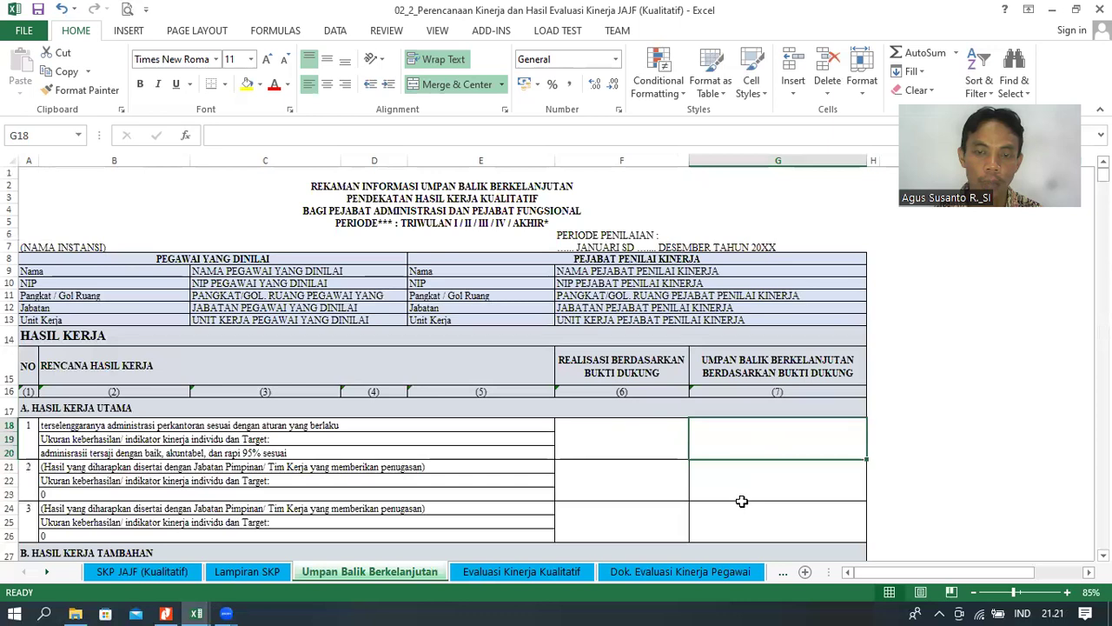
left_click(733, 457)
left_click(735, 483)
left_click(738, 515)
scroll(738, 515, "down", 1)
left_click(730, 426)
left_click(732, 416)
left_click(738, 451)
left_click(743, 490)
scroll(744, 473, "down", 2)
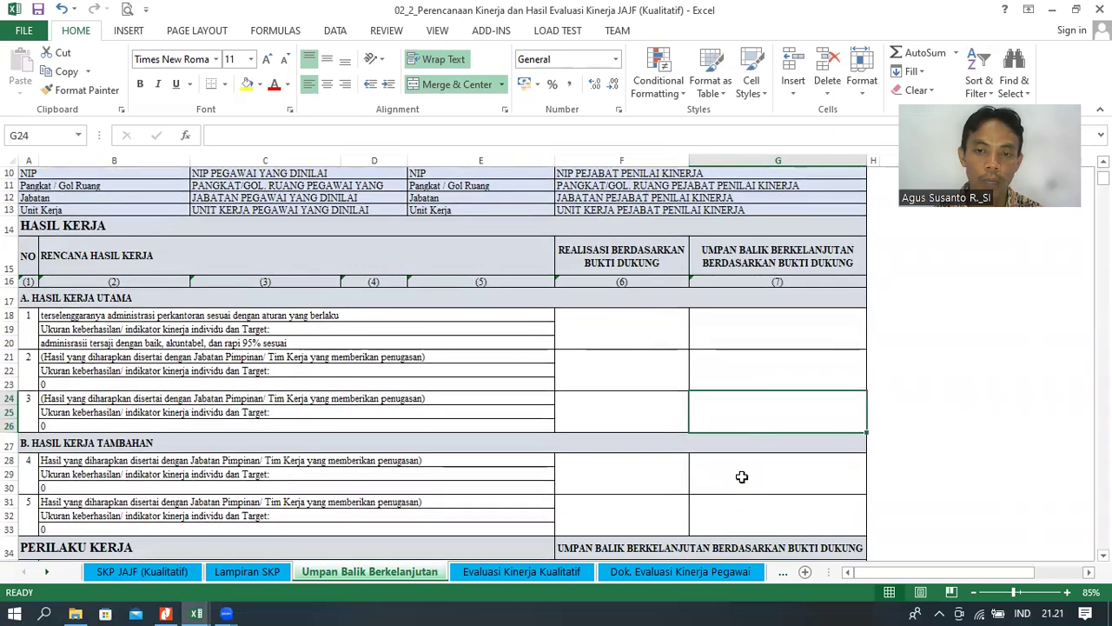
left_click(743, 474)
left_click(745, 513)
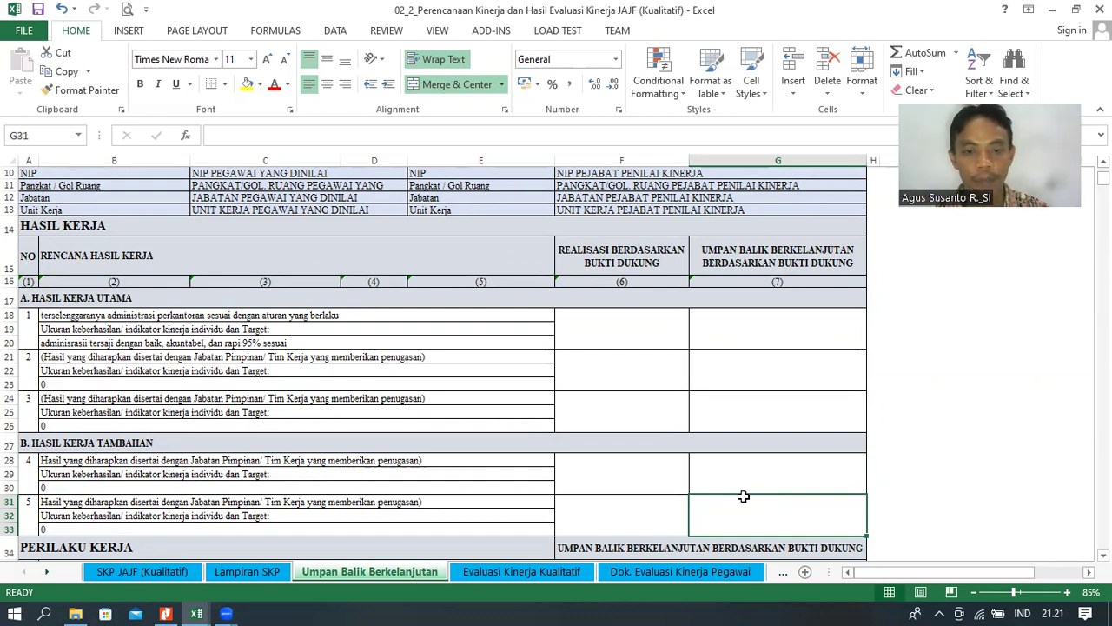
- Examine the Evaluasi Kinerja Kualitatif sheet's organisational achievement, distribution curve, and the realisation and feedback cells of the Utama results
left_click(522, 572)
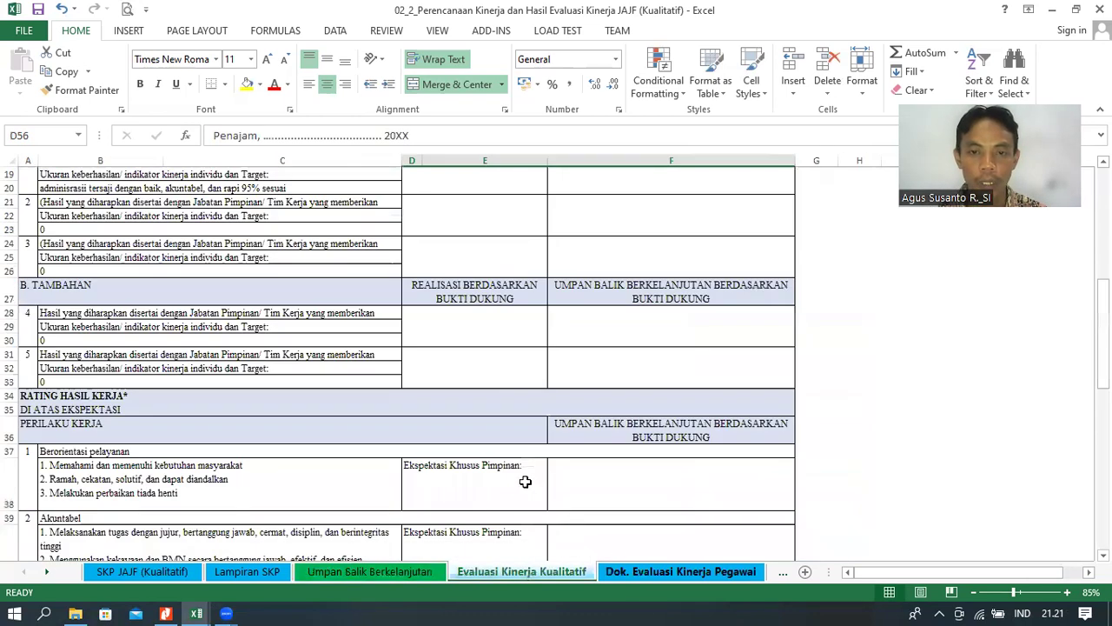
scroll(525, 481, "up", 5)
scroll(525, 483, "down", 4)
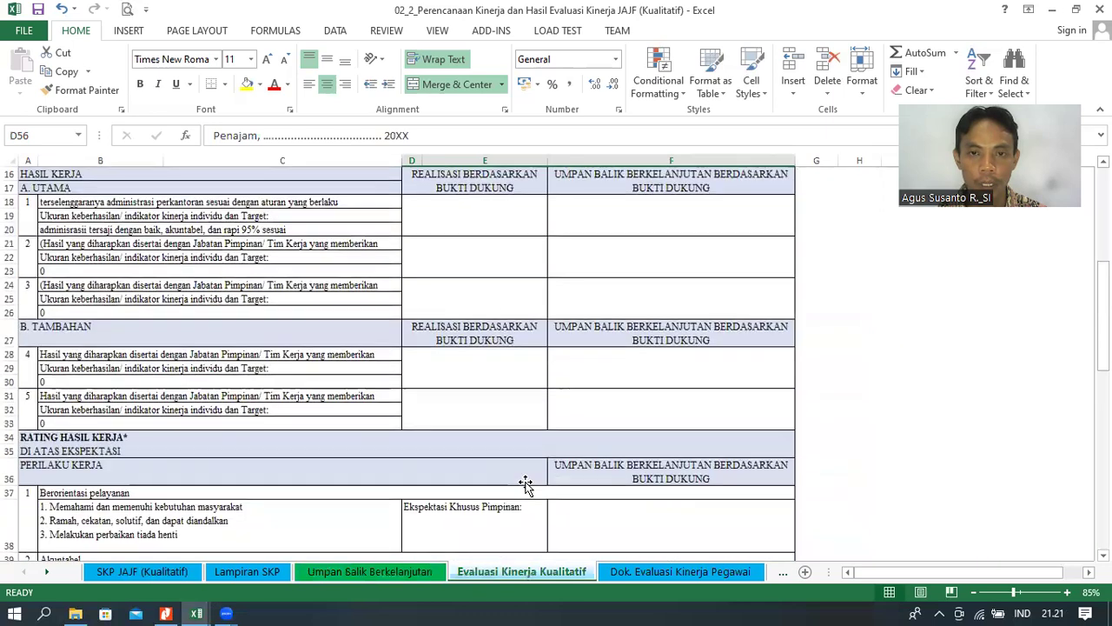
scroll(525, 483, "up", 3)
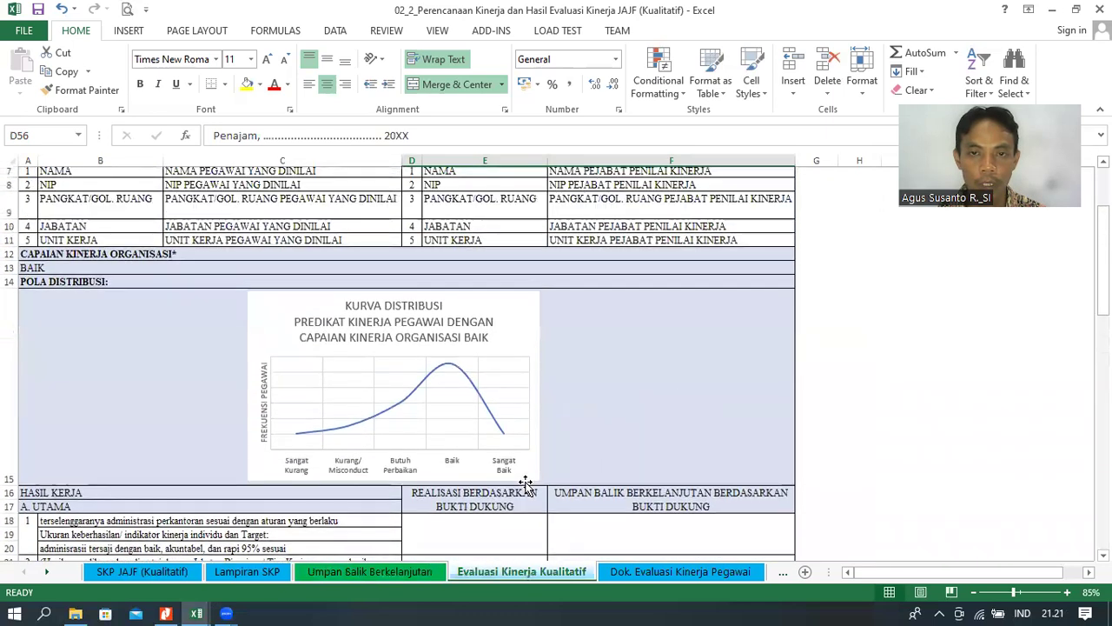
scroll(525, 483, "up", 2)
scroll(525, 483, "down", 3)
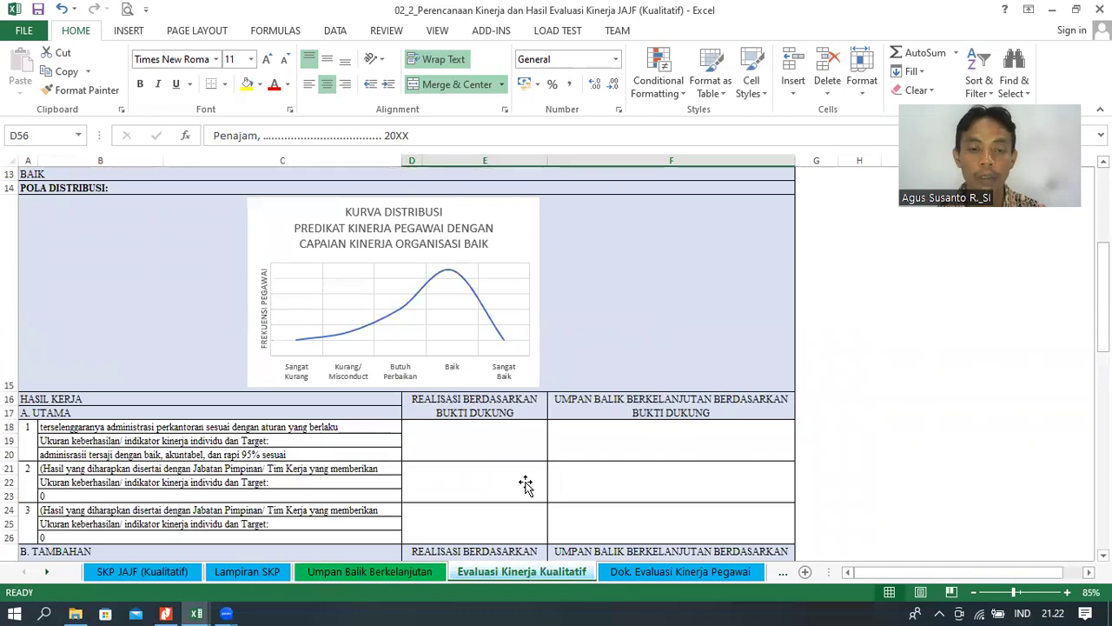
left_click(526, 485)
scroll(526, 483, "down", 2)
scroll(525, 483, "up", 1)
scroll(526, 482, "up", 1)
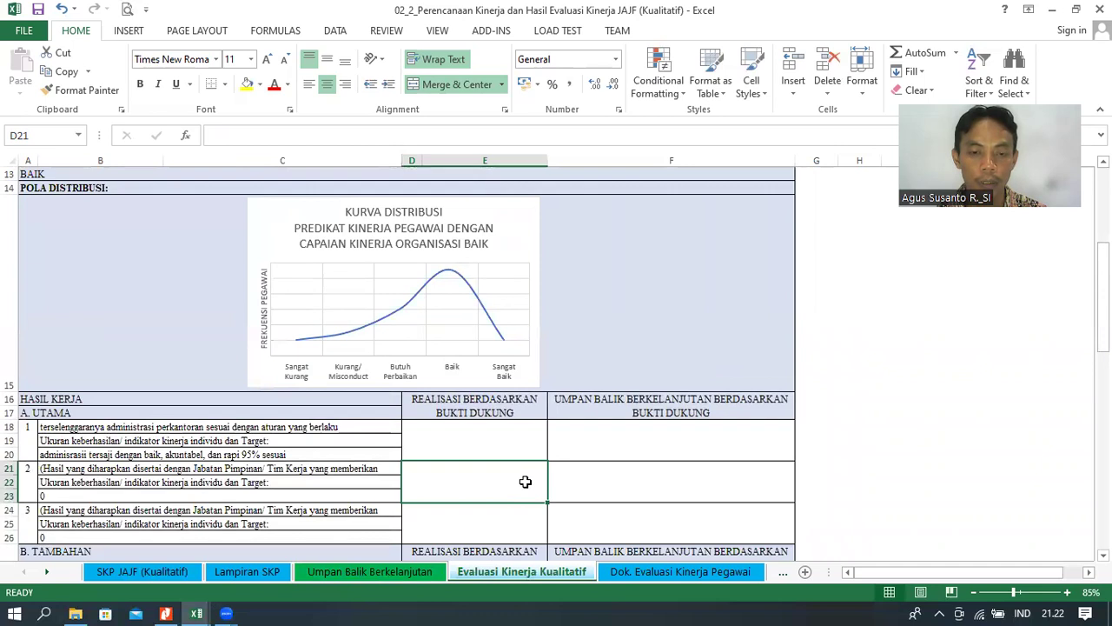
left_click(545, 450)
left_click(618, 457)
left_click(606, 492)
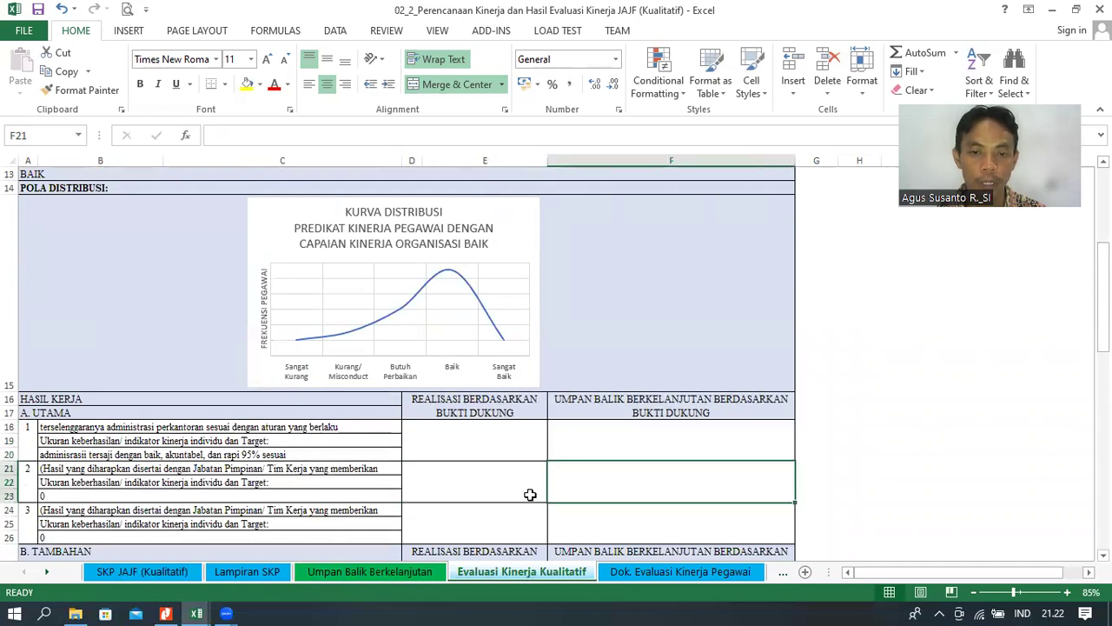
left_click(529, 495)
scroll(534, 509, "down", 1)
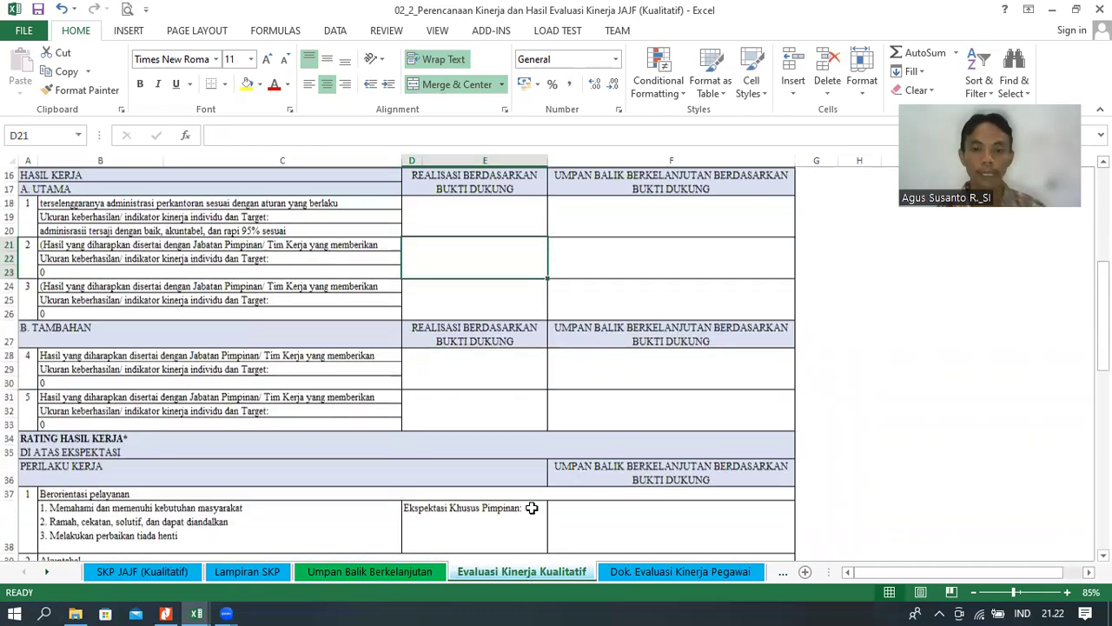
- Pass over the Dok. Evaluasi Kinerja Pegawai sheet and open the Kuadran sheet with the performance rating matrix
left_click(616, 572)
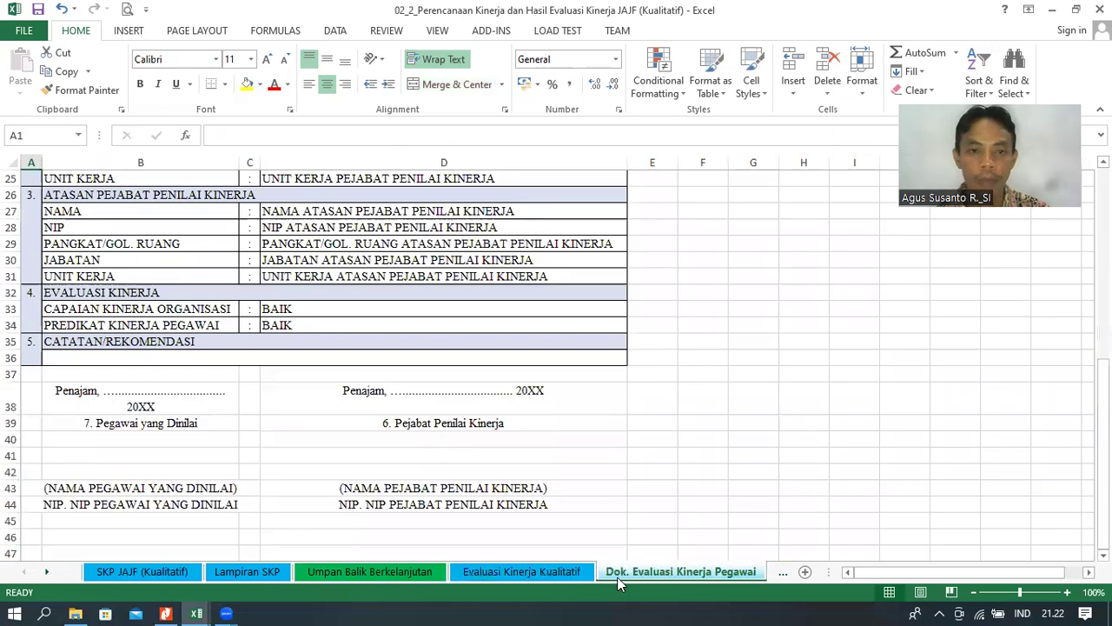
left_click(767, 572)
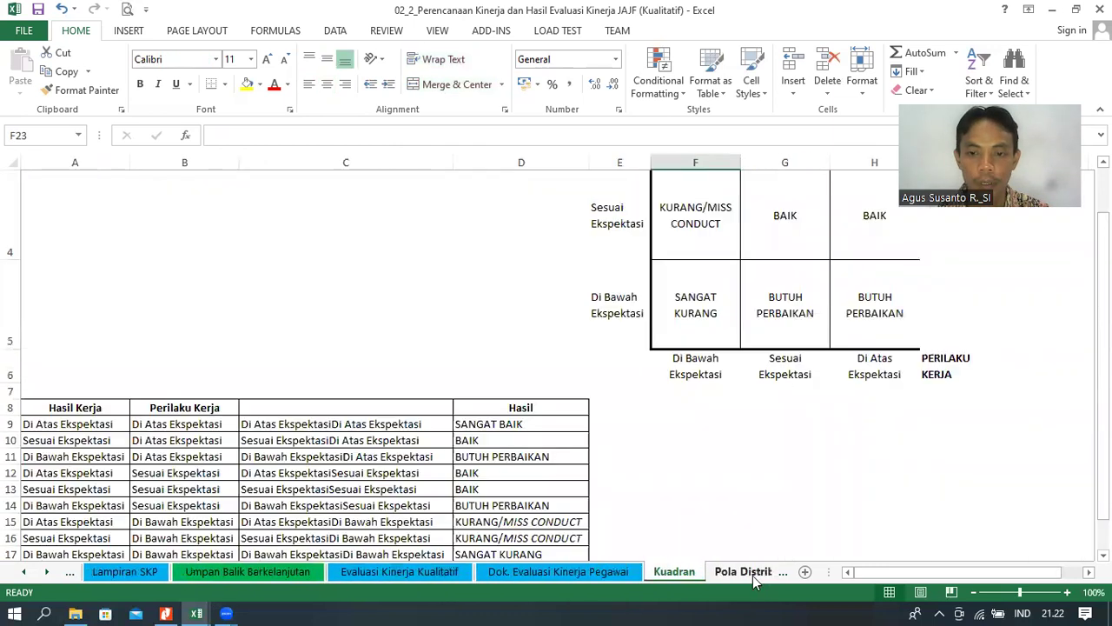